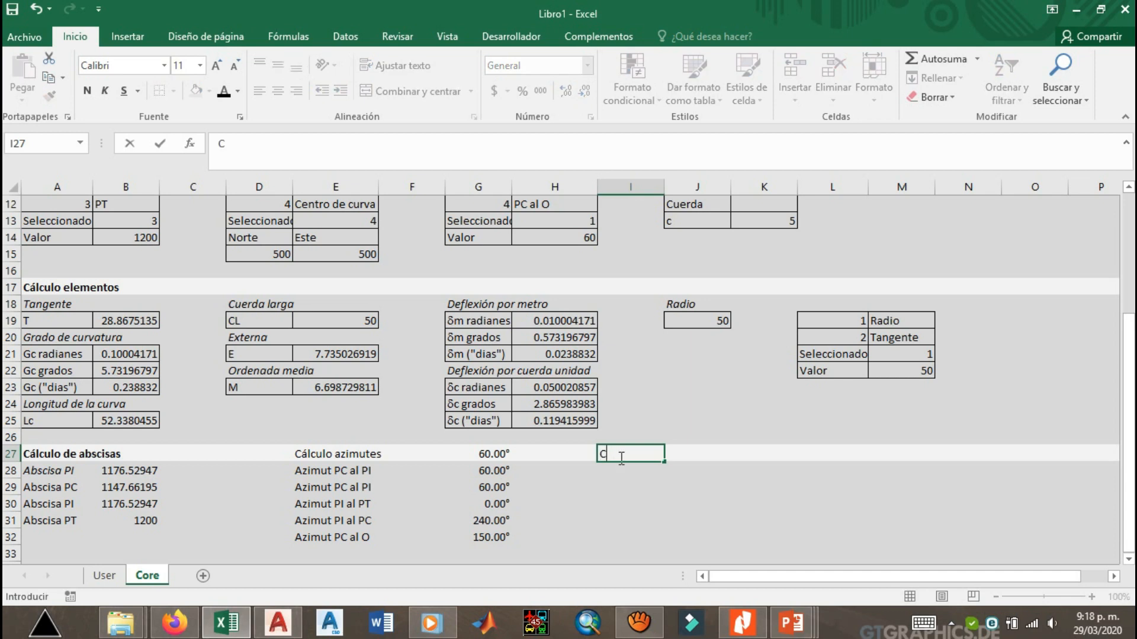
# Enter the headings "Cálculo de coordenadas", "N" and "E" in cells I27, J27 and K27.
pyautogui.write('e coordenadas')
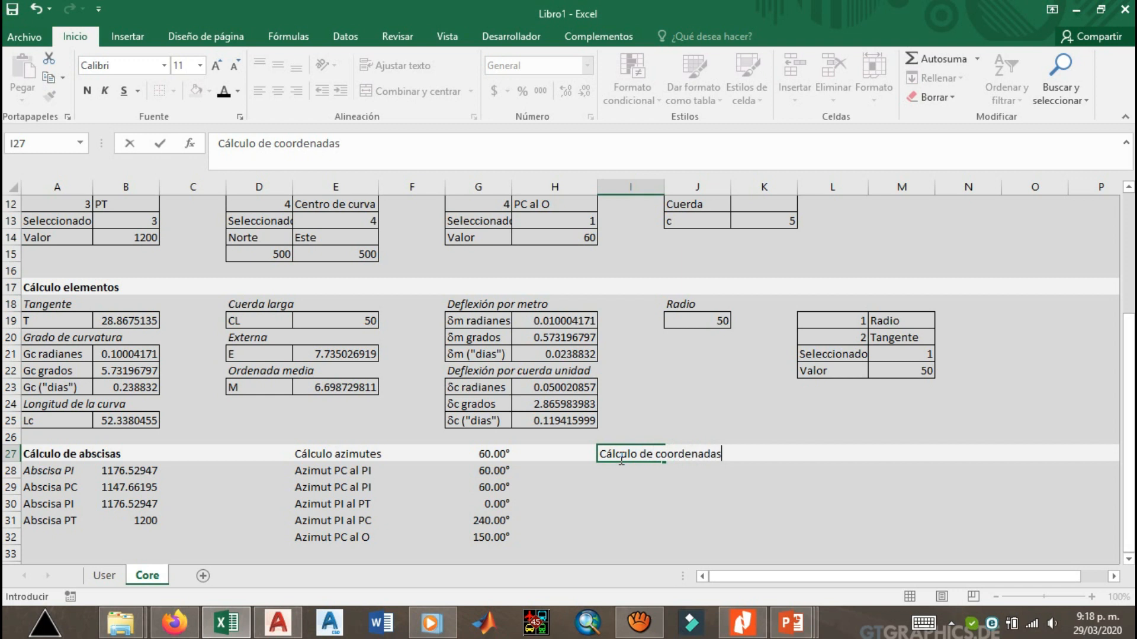
pyautogui.press('Tab')
pyautogui.write('N')
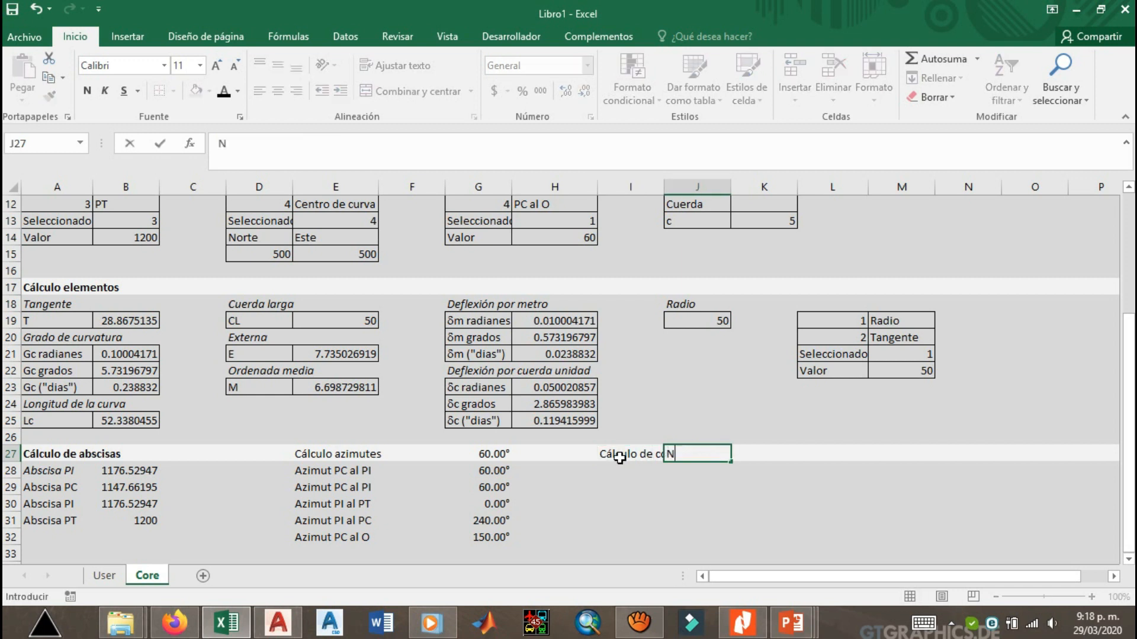
pyautogui.press('Tab')
pyautogui.write('E')
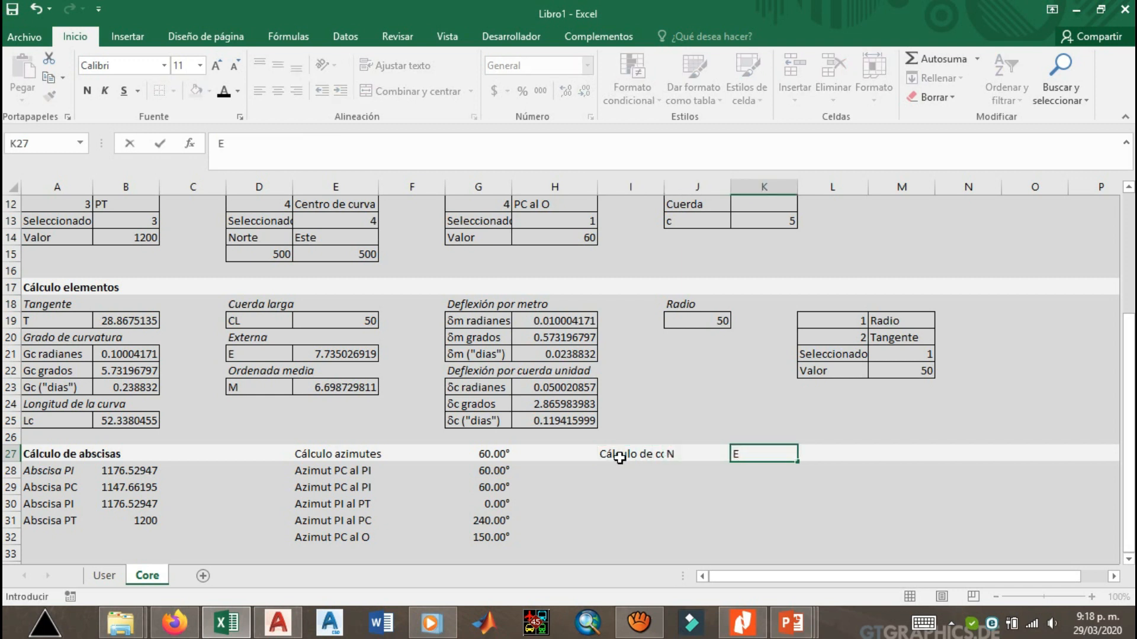
pyautogui.press('Return')
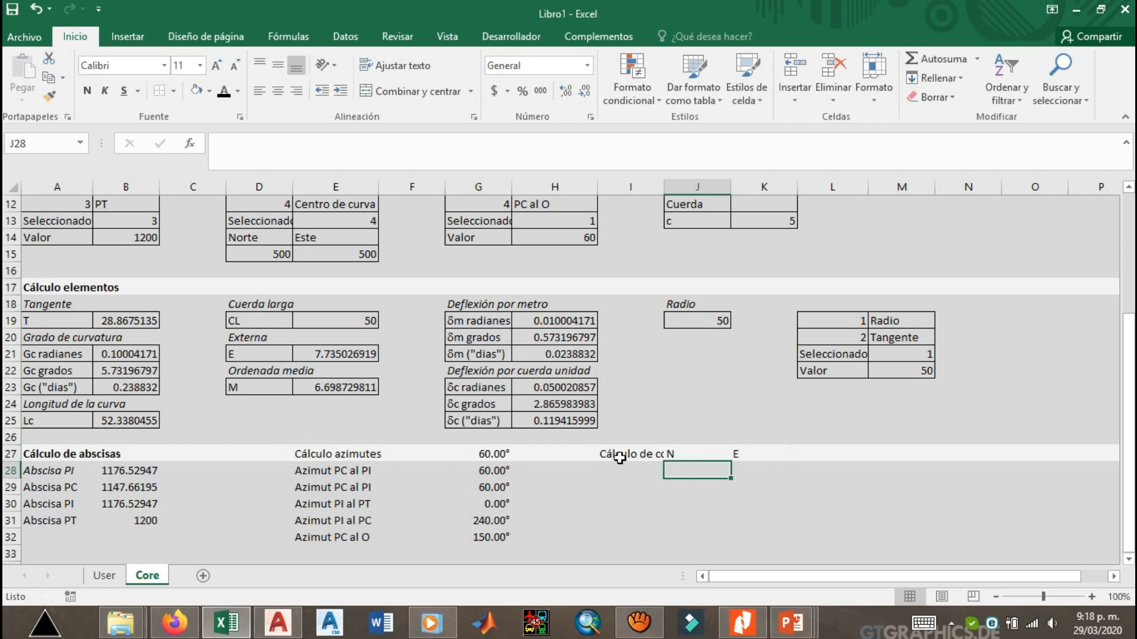
# Widen column I to fit its heading and make the headings in E27:K27 bold.
pyautogui.moveTo(664, 188); pyautogui.dragTo(728, 193)
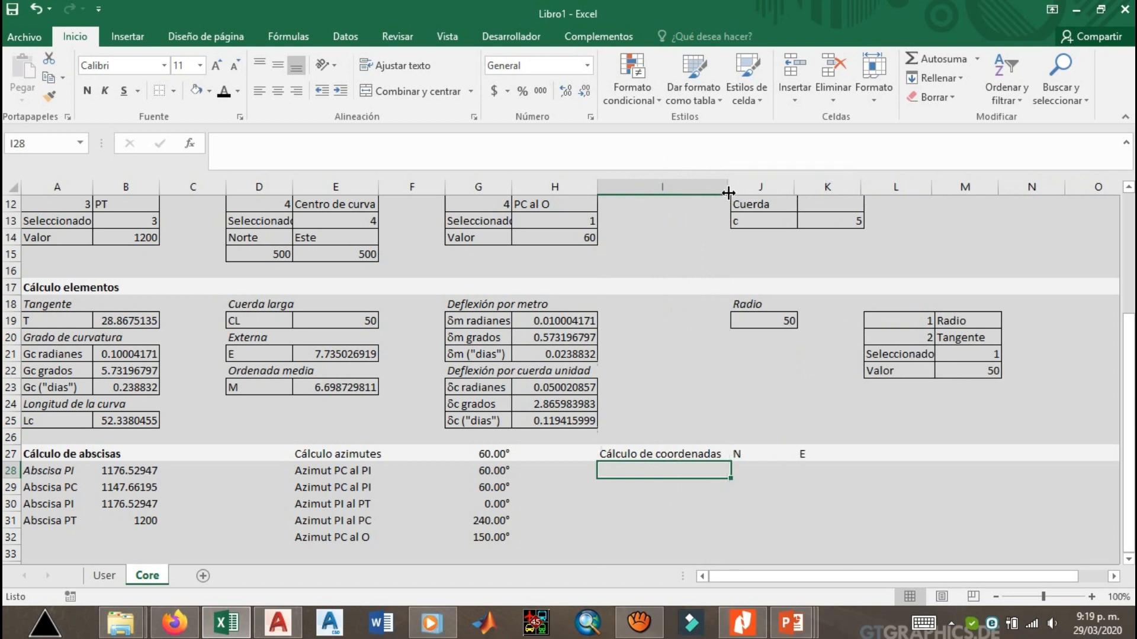
pyautogui.moveTo(326, 450); pyautogui.dragTo(810, 455)
pyautogui.hotkey('ctrl', 'n')
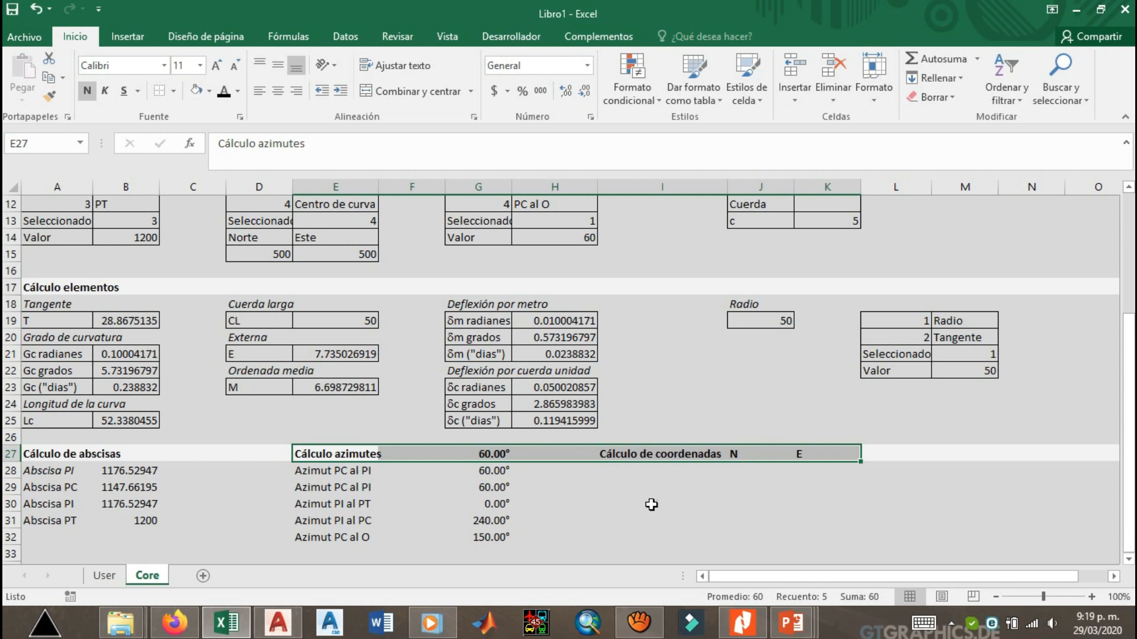
# Enter the row labels "Coordenada PI", "Coordenada PC", "Coordenada PT" and "Coordenada O" in cells I28 to I31.
pyautogui.click(643, 474)
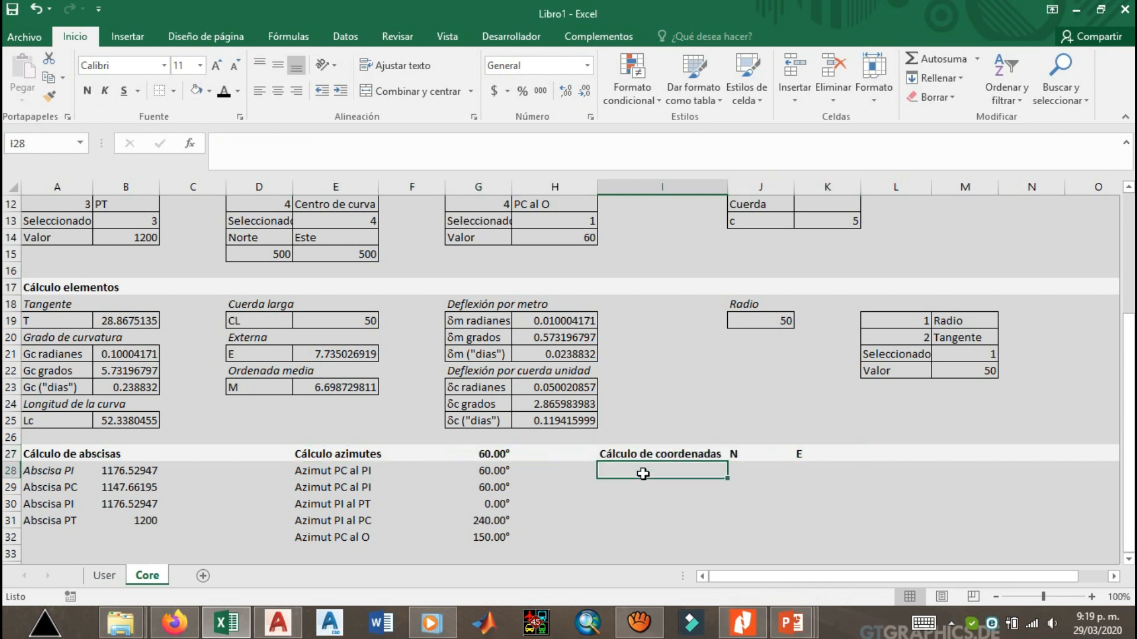
pyautogui.write('Co')
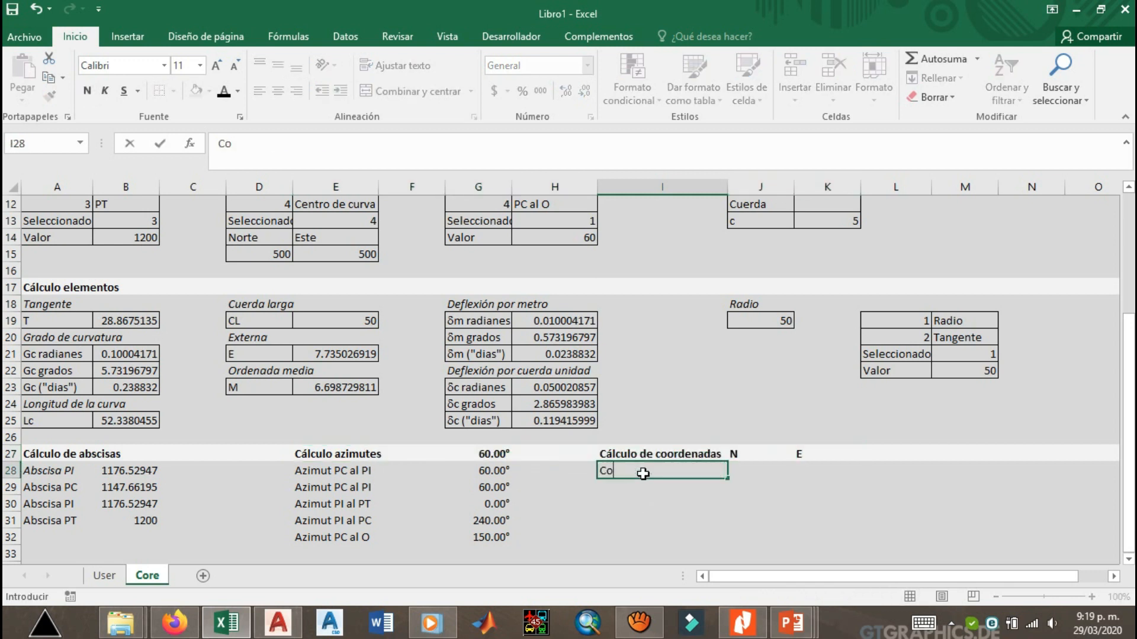
pyautogui.write('ordenada')
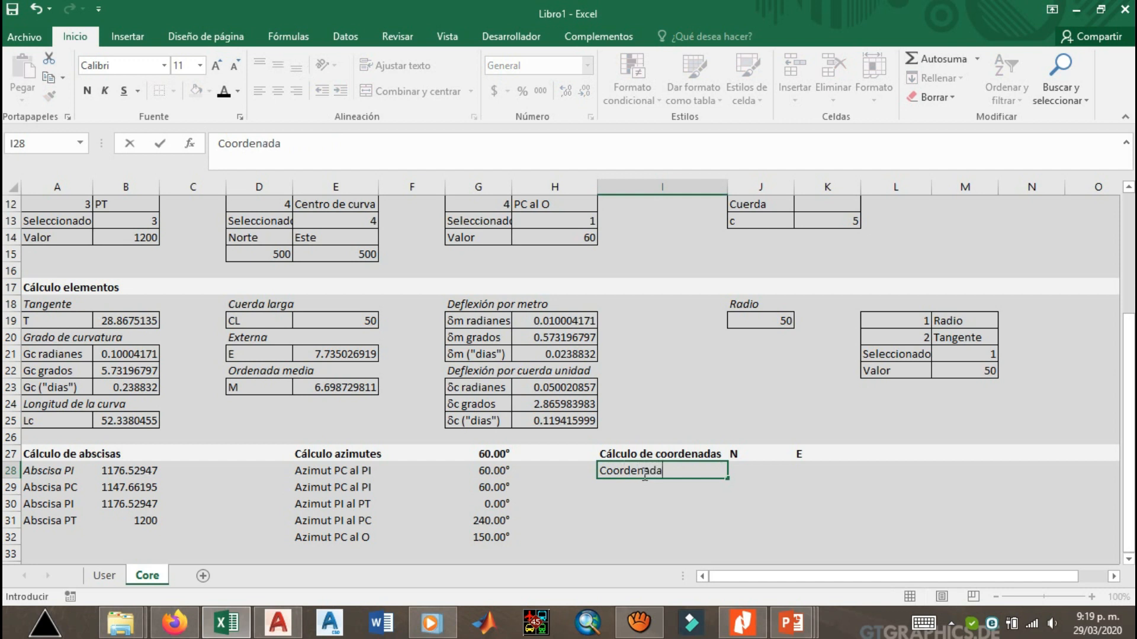
pyautogui.write(' PI')
pyautogui.press('Return')
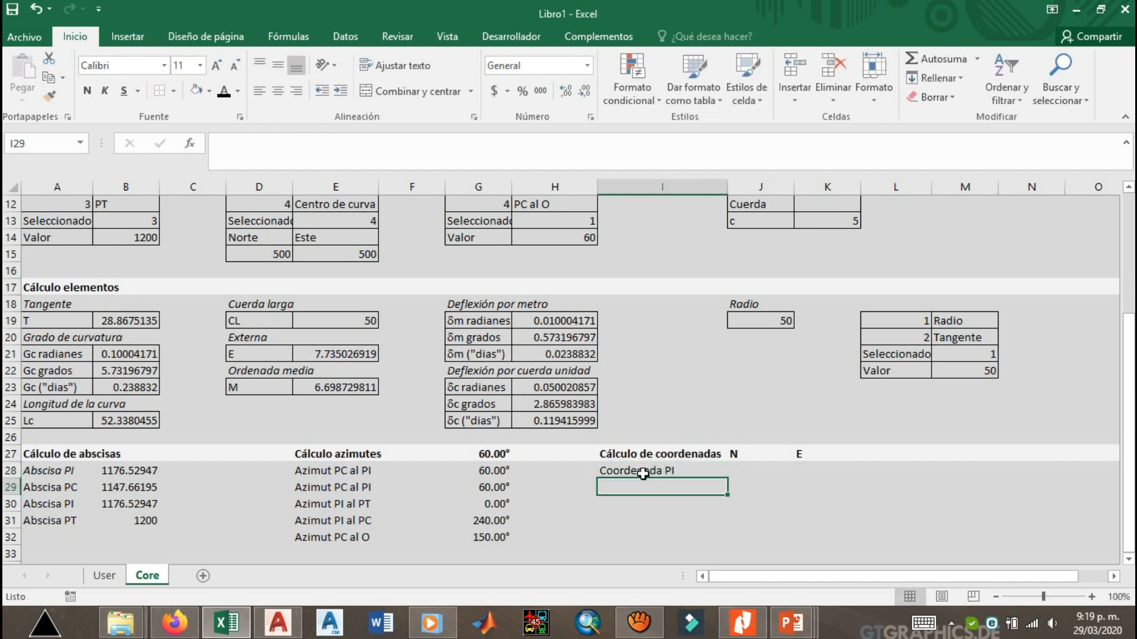
pyautogui.write('Coordenada')
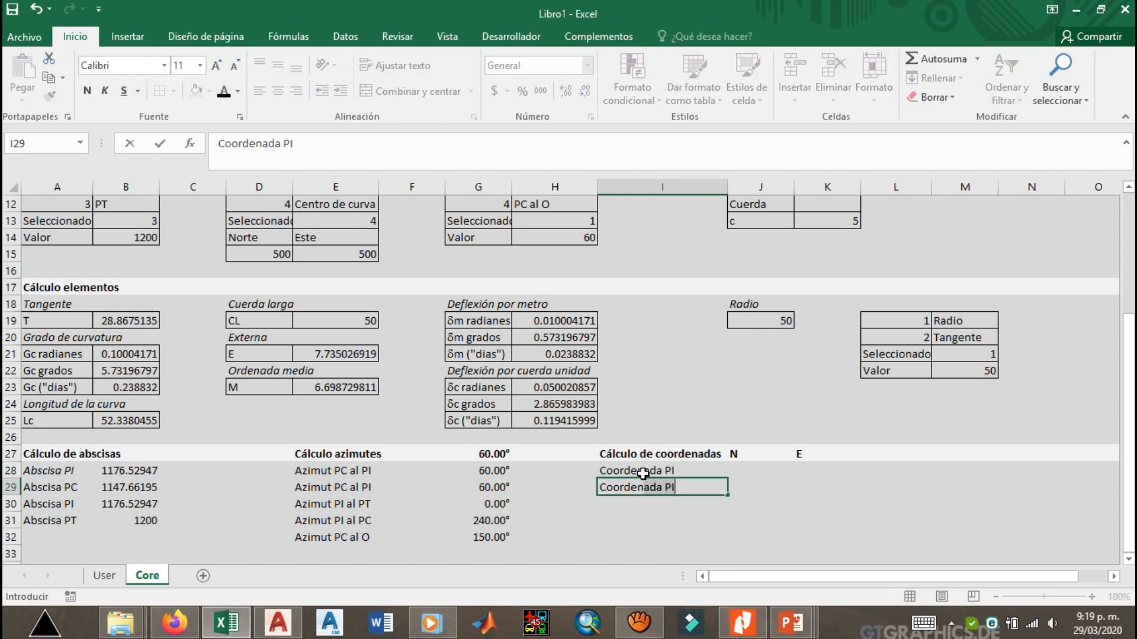
pyautogui.write(' PC')
pyautogui.press('Return')
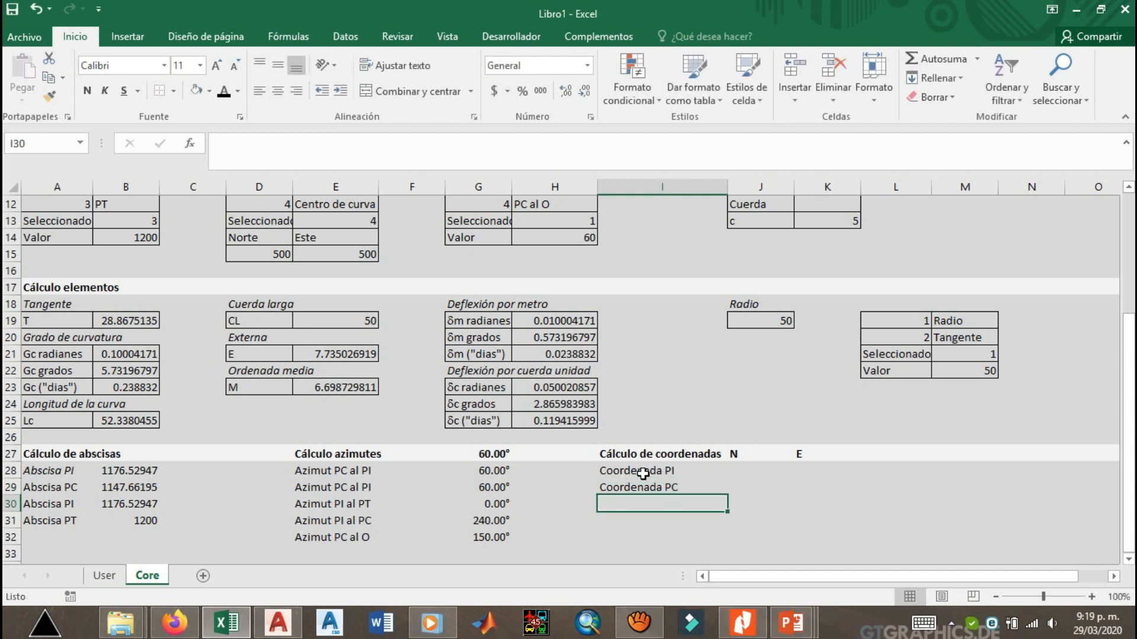
pyautogui.write('Coordenada PT')
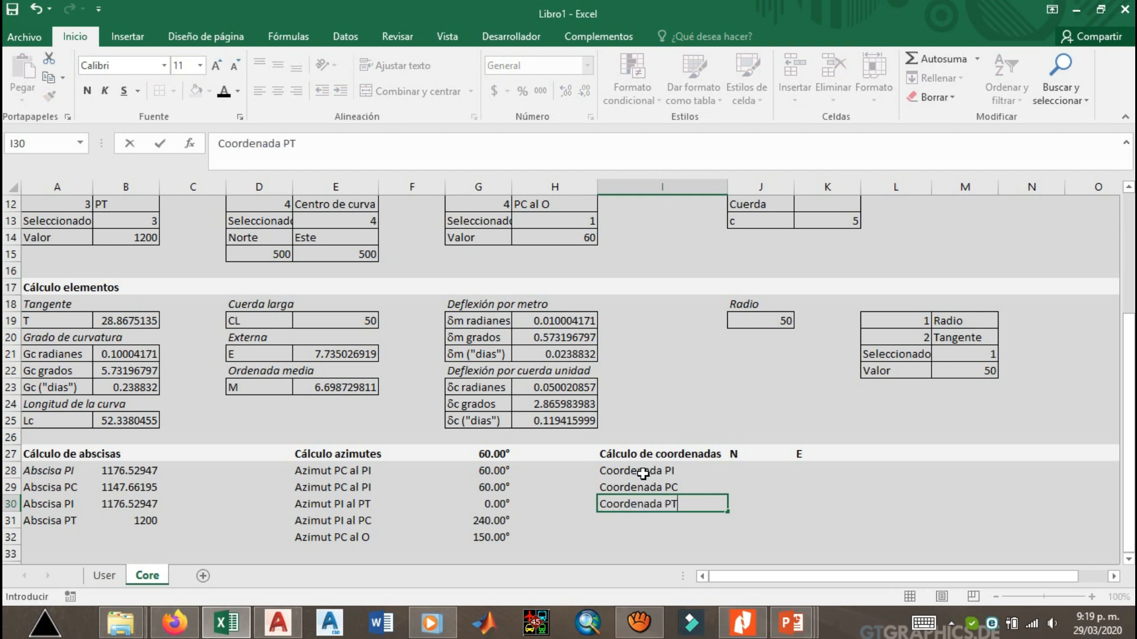
pyautogui.press('Return')
pyautogui.write('Co')
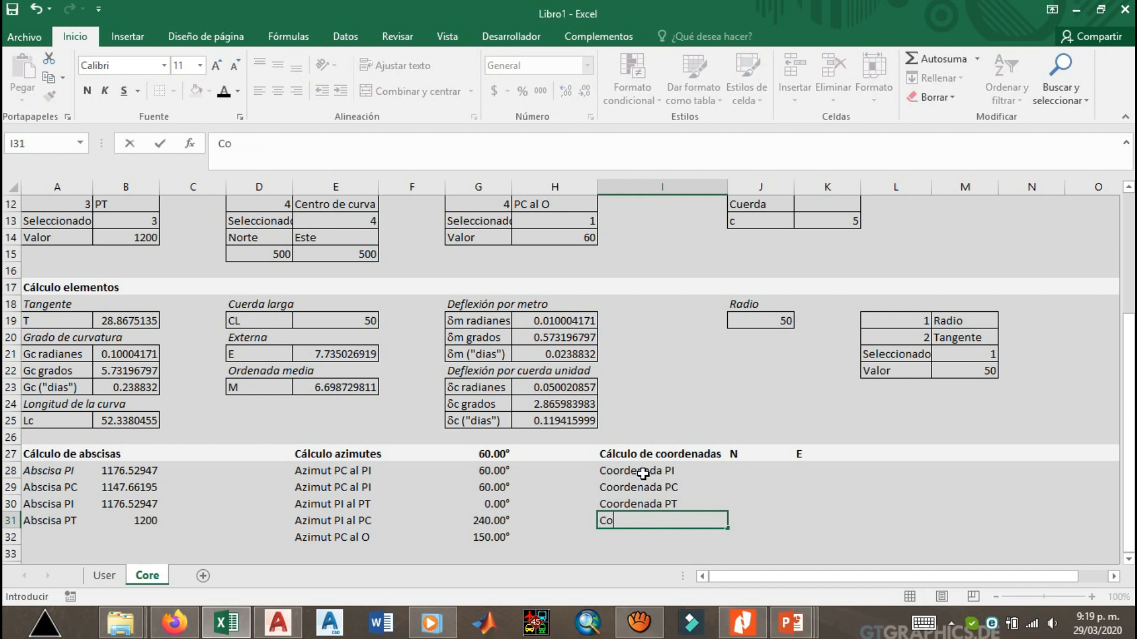
pyautogui.write('ordenada')
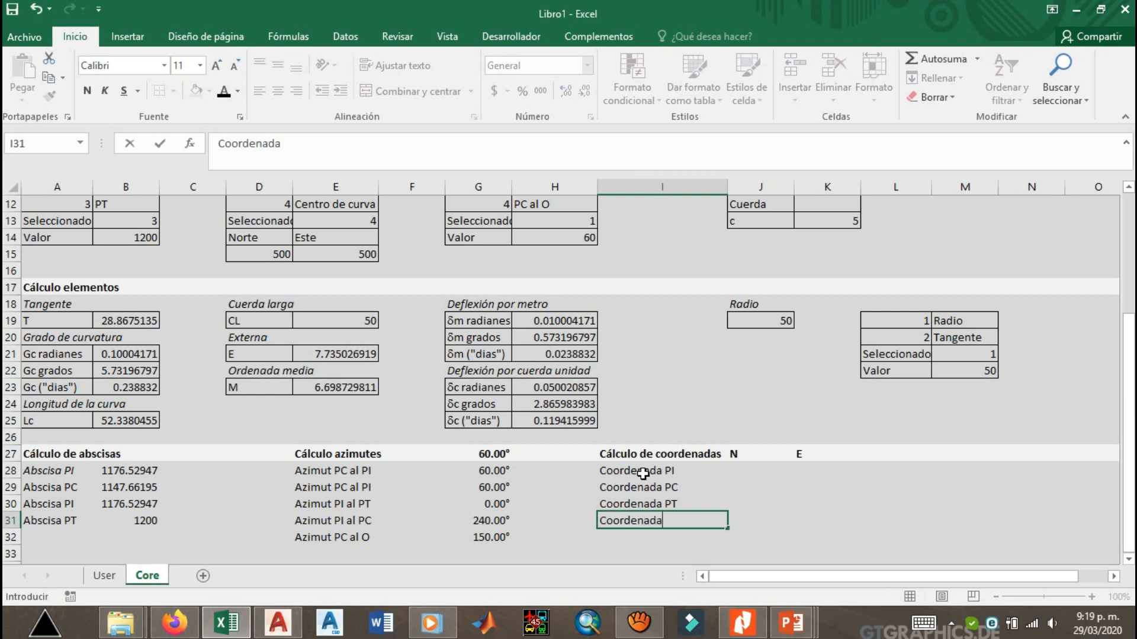
pyautogui.write(' O')
pyautogui.press('Return')
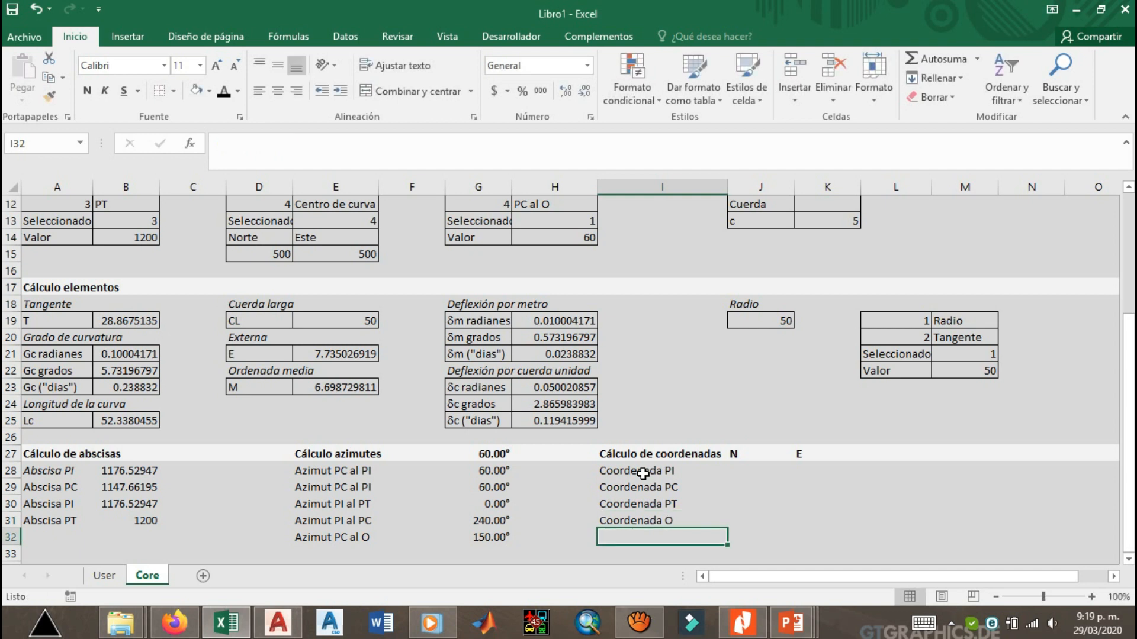
# Begin an SI formula in J28, the PI north coordinate, that tests E13=2 and returns D15 if true.
pyautogui.press('Right')
pyautogui.press('Up')
pyautogui.press('Up')
pyautogui.press('Up')
pyautogui.press('Up')
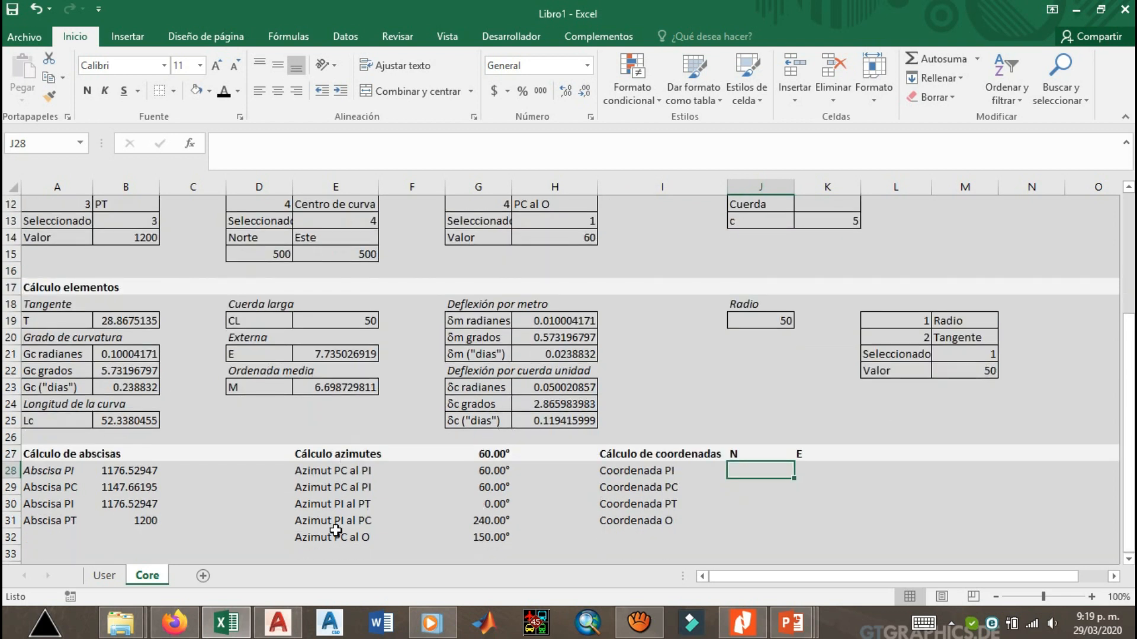
pyautogui.scroll(1, 446, 462)
pyautogui.scroll(1, 427, 442)
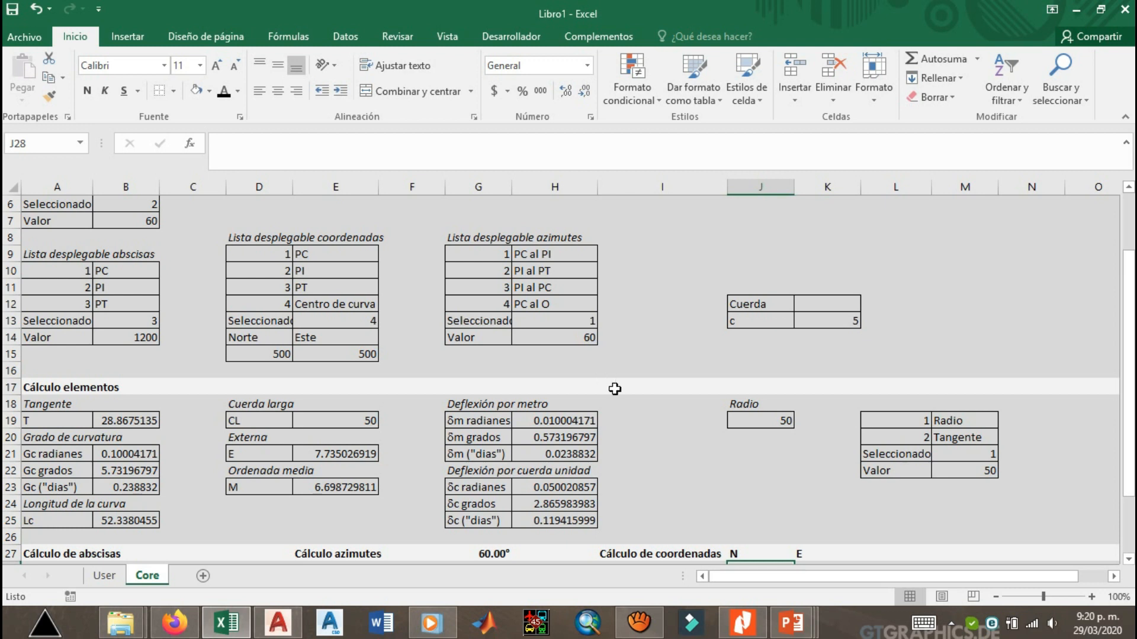
pyautogui.scroll(-1, 616, 390)
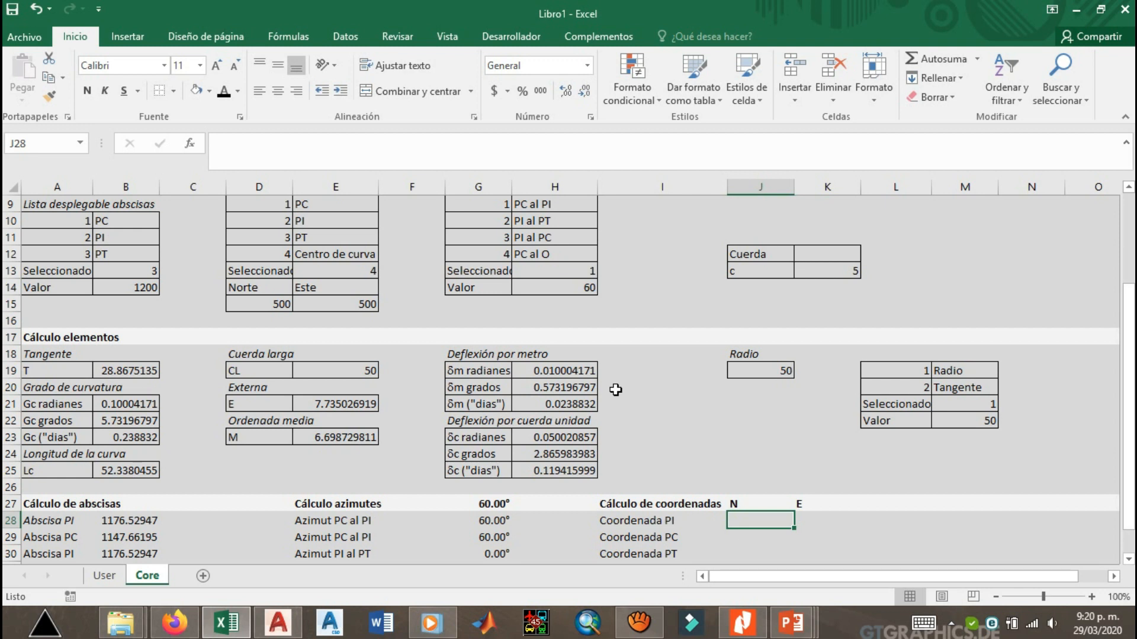
pyautogui.write('=si(')
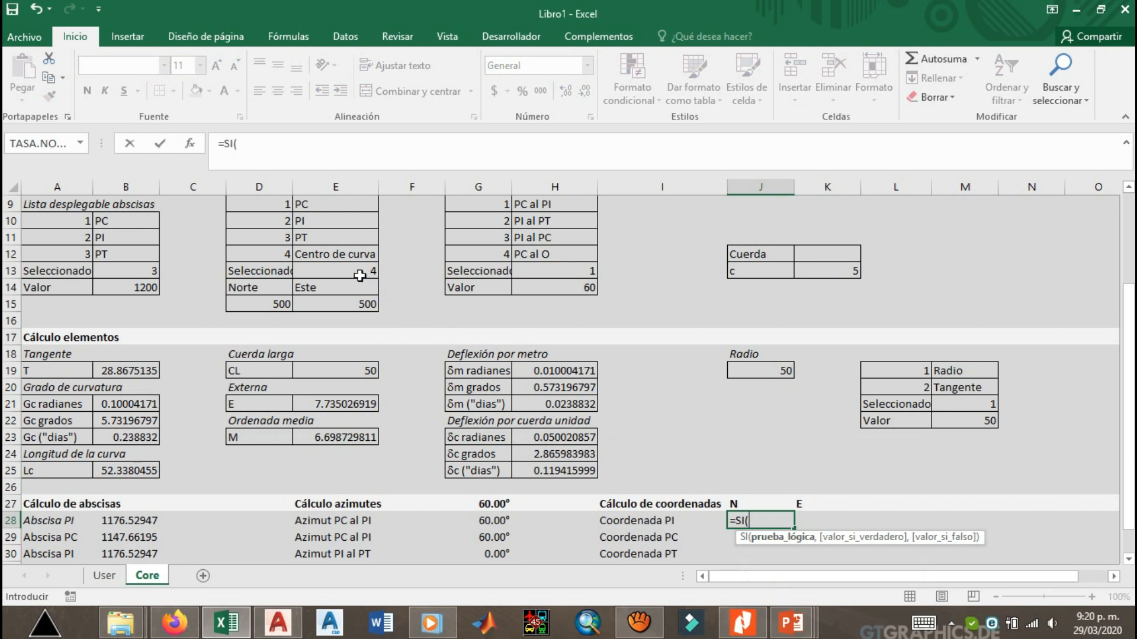
pyautogui.click(360, 275)
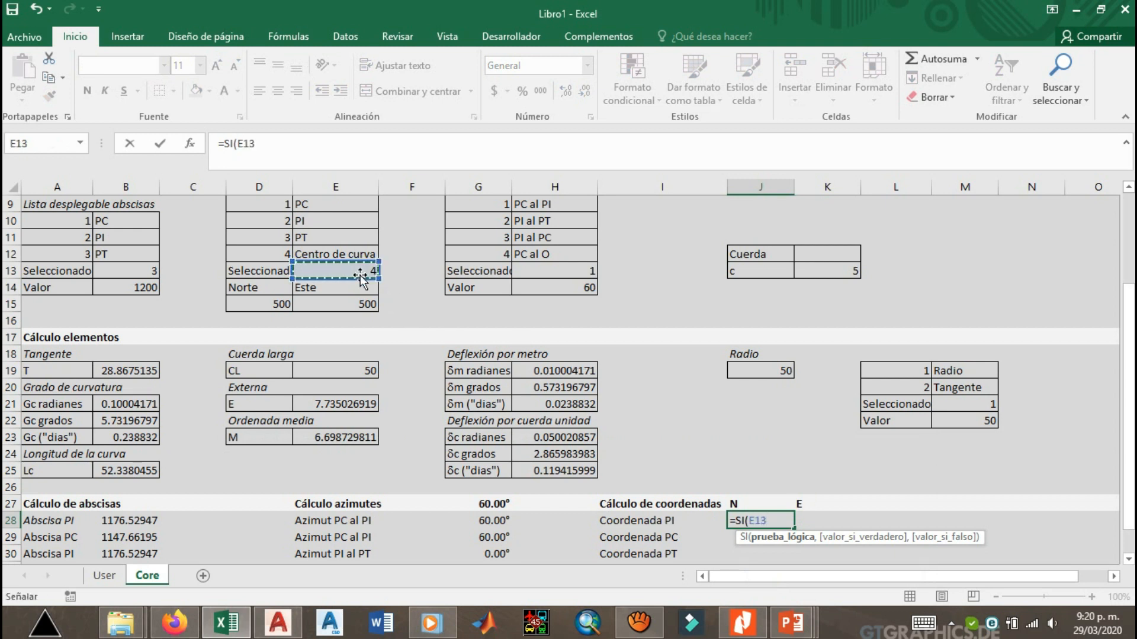
pyautogui.write('=2,')
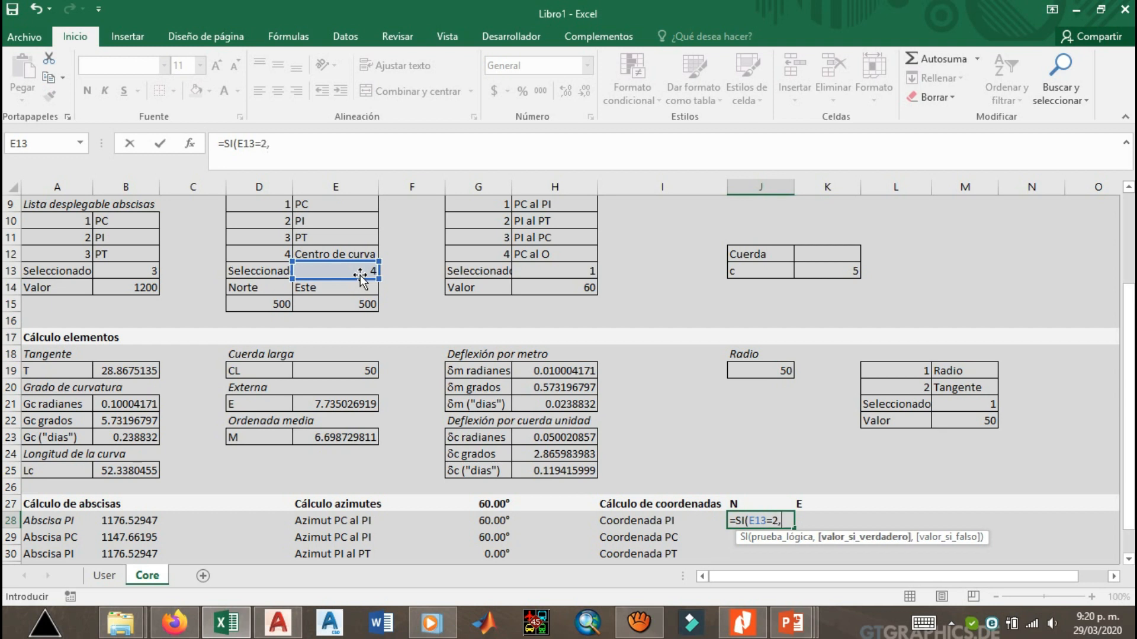
pyautogui.click(260, 303)
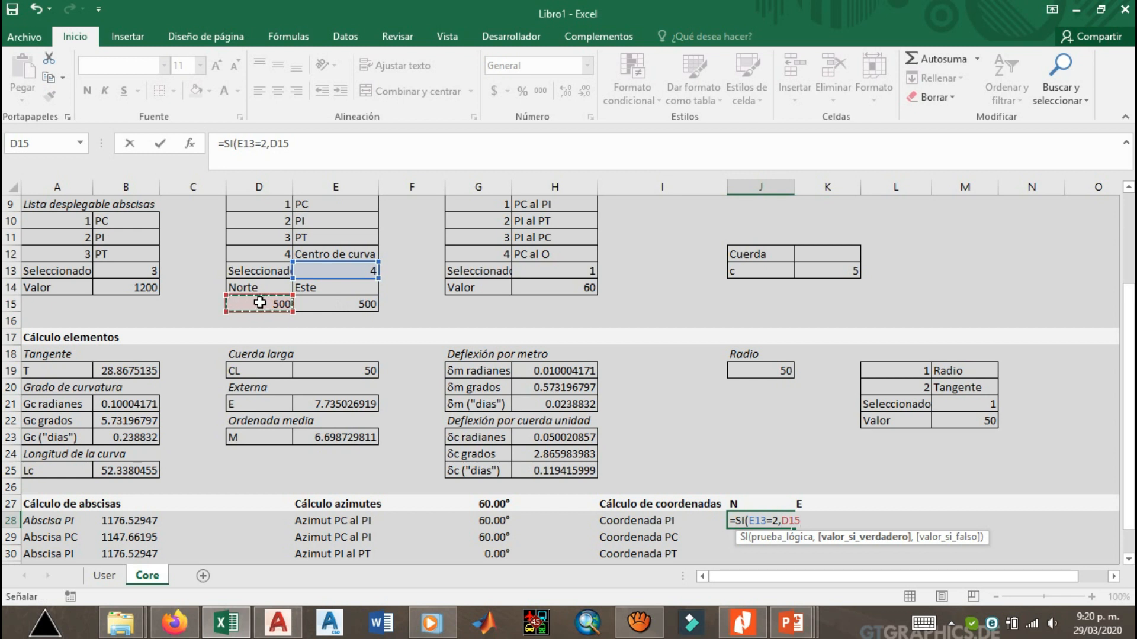
# Change the formula's references to absolute $E$13 and row-locked D$15, and add a comma for the false argument.
pyautogui.click(754, 520)
pyautogui.press('F4')
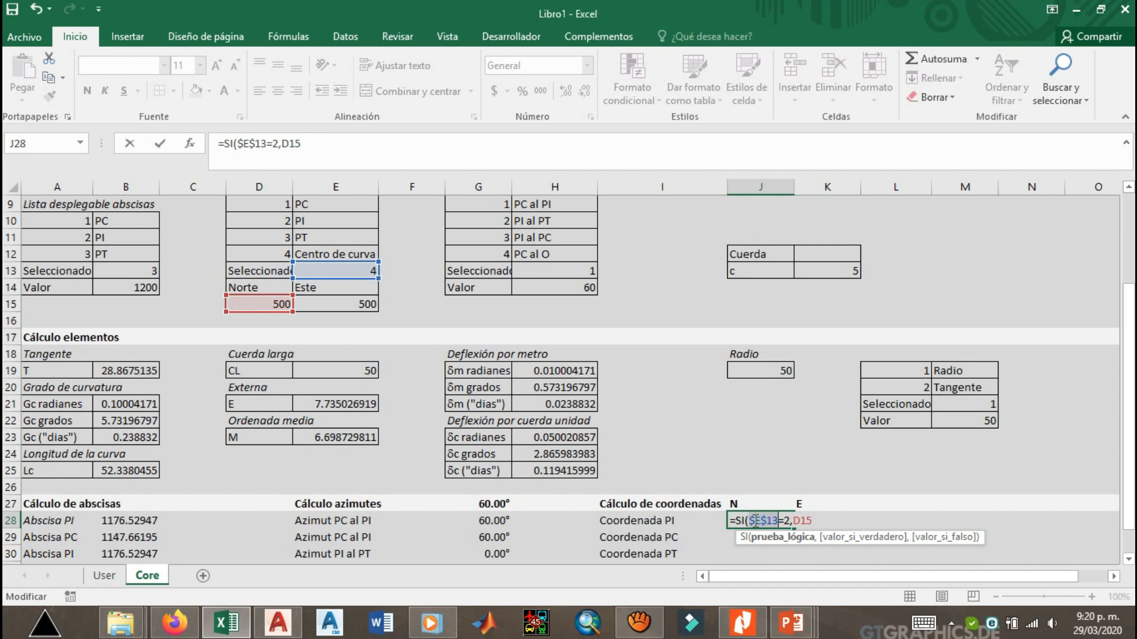
pyautogui.click(800, 521)
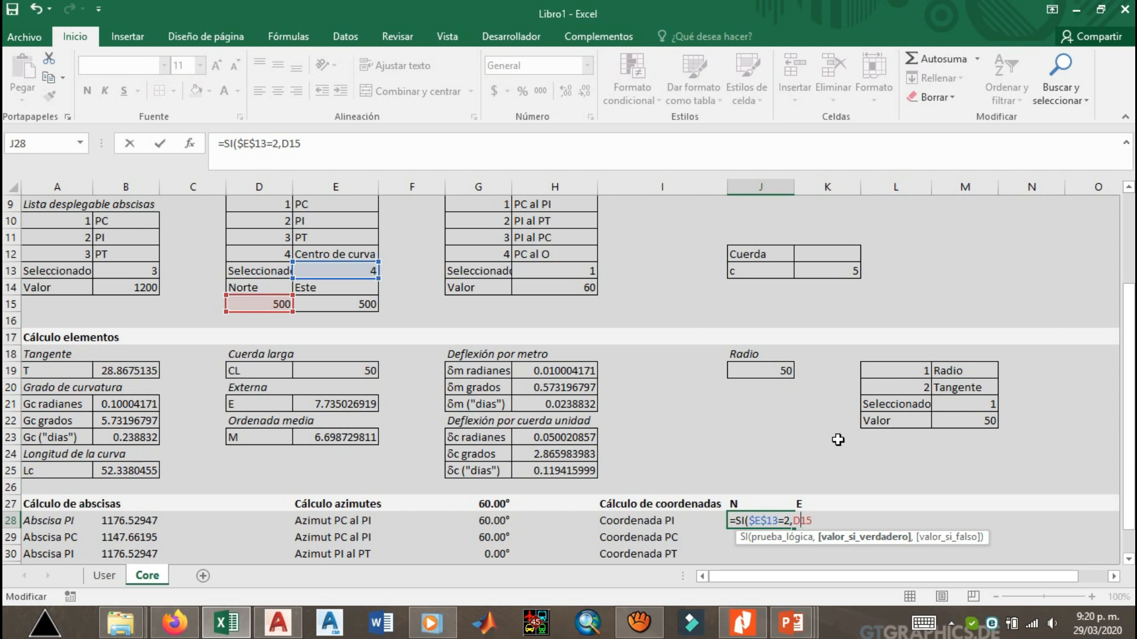
pyautogui.press('F4')
pyautogui.press('F4')
pyautogui.write(',')
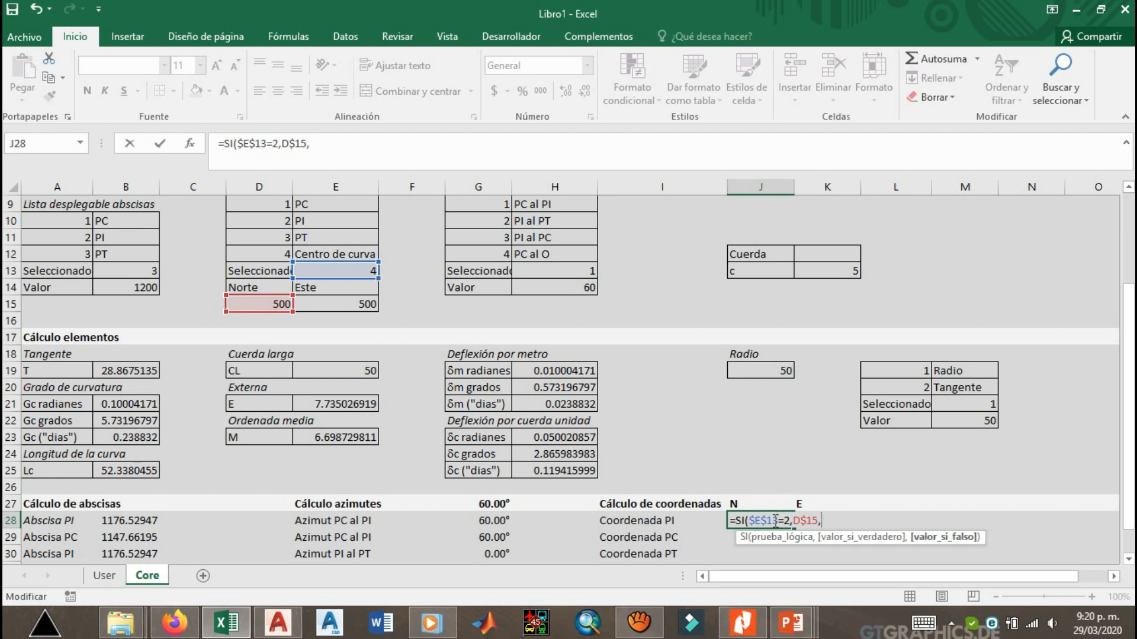
# Nest a second SI function as the false argument, with $E$13=1 as its condition.
pyautogui.write('si')
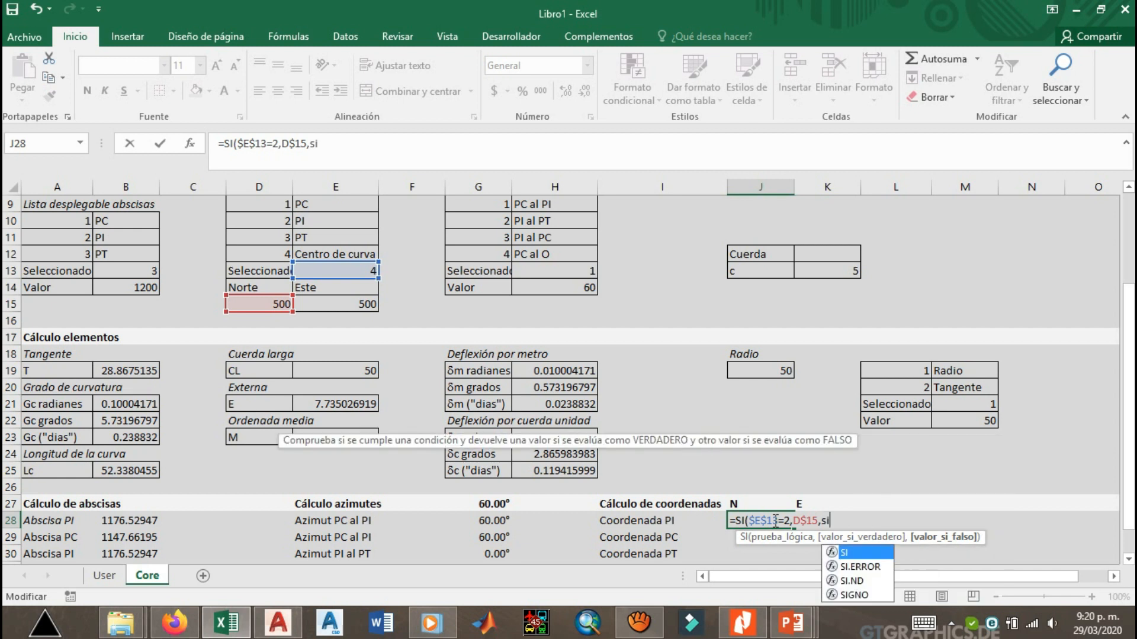
pyautogui.press('Tab')
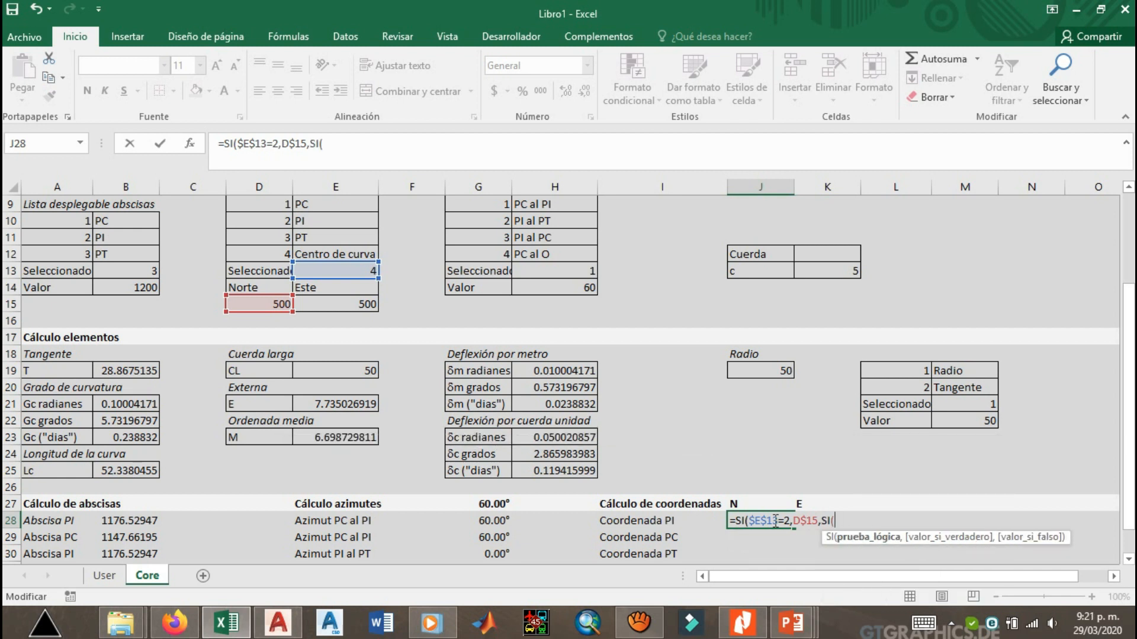
pyautogui.click(350, 269)
pyautogui.press('F4')
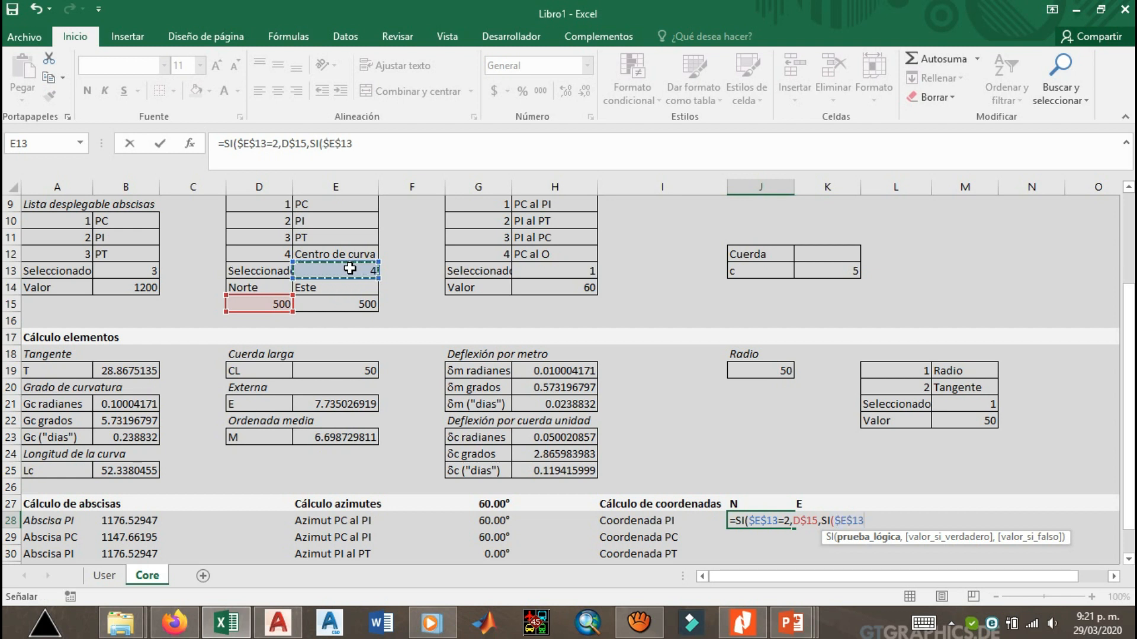
pyautogui.write('=1')
# Consult the curve diagram in PowerPoint, return to Excel, and start the second SI's true argument with D$15+.
pyautogui.hotkey('alt', 'Tab')
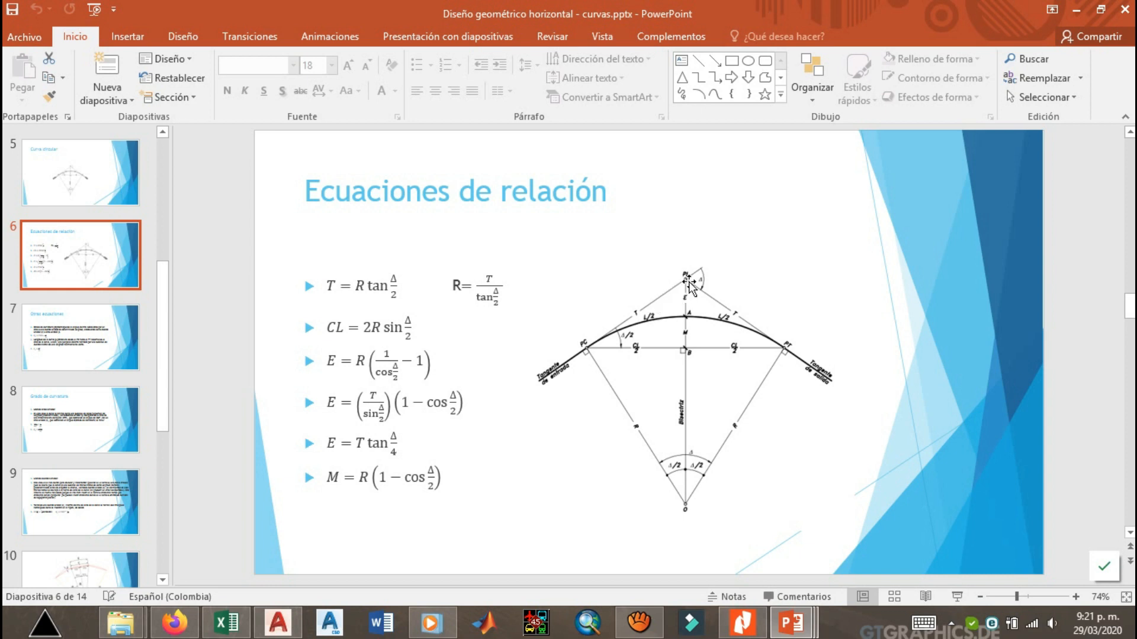
pyautogui.scroll(1, 571, 339)
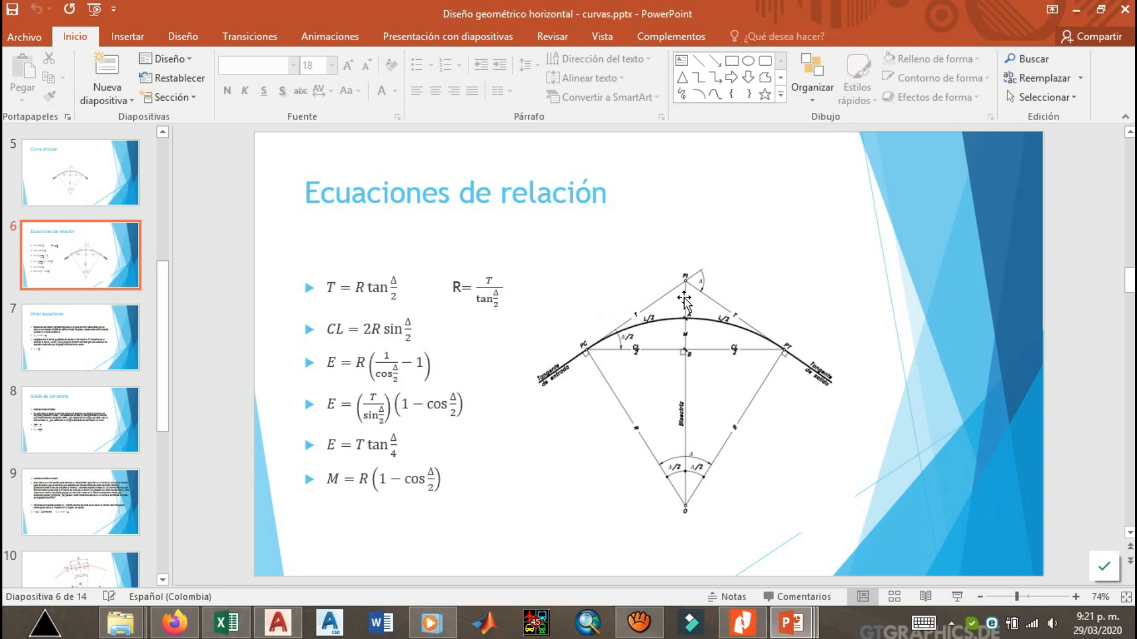
pyautogui.hotkey('alt', 'Tab')
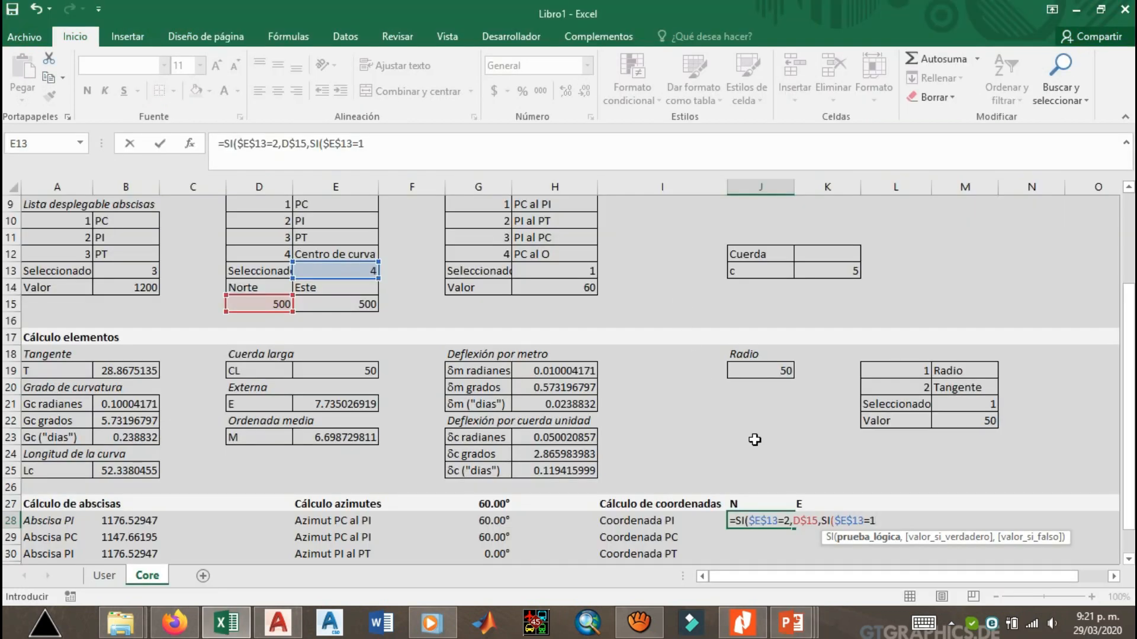
pyautogui.write(',')
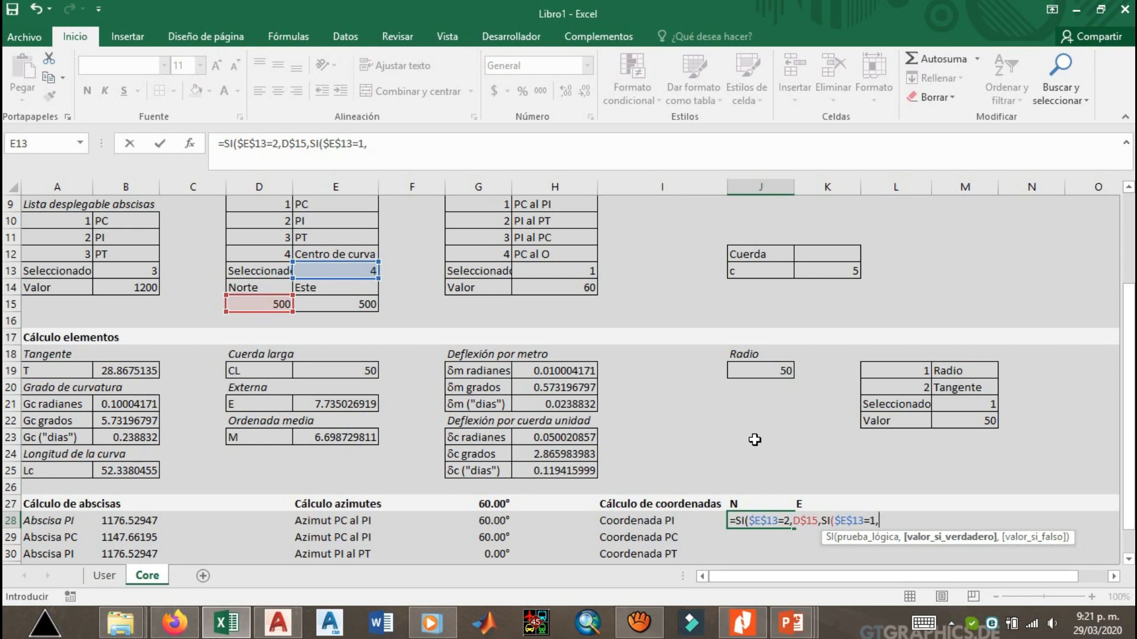
pyautogui.click(275, 305)
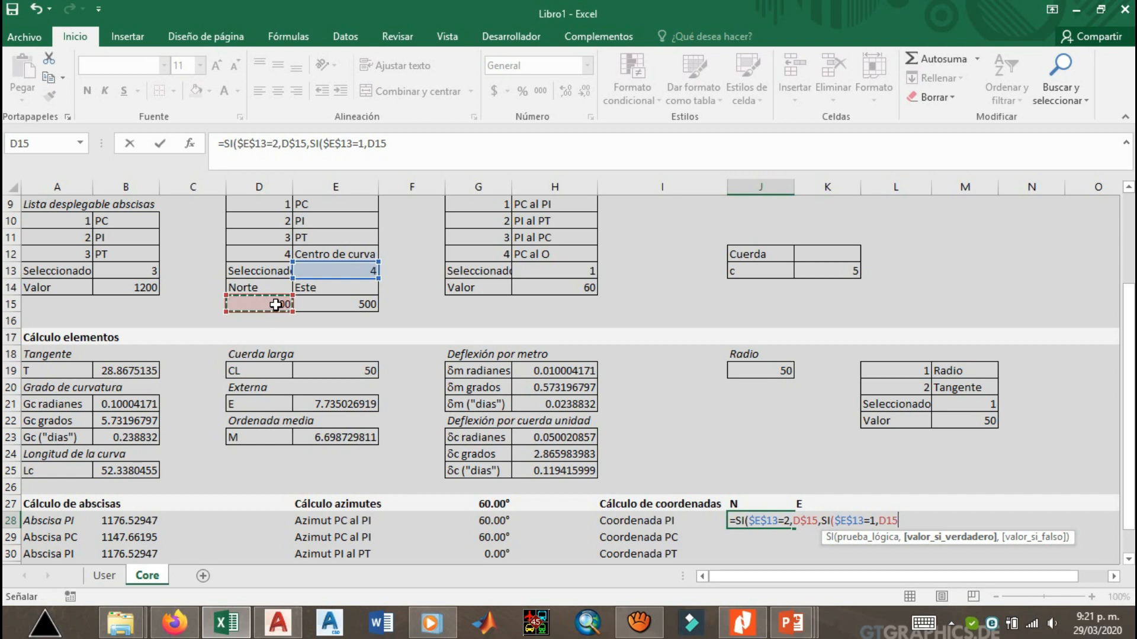
pyautogui.press('F4')
pyautogui.press('F4')
pyautogui.write('+')
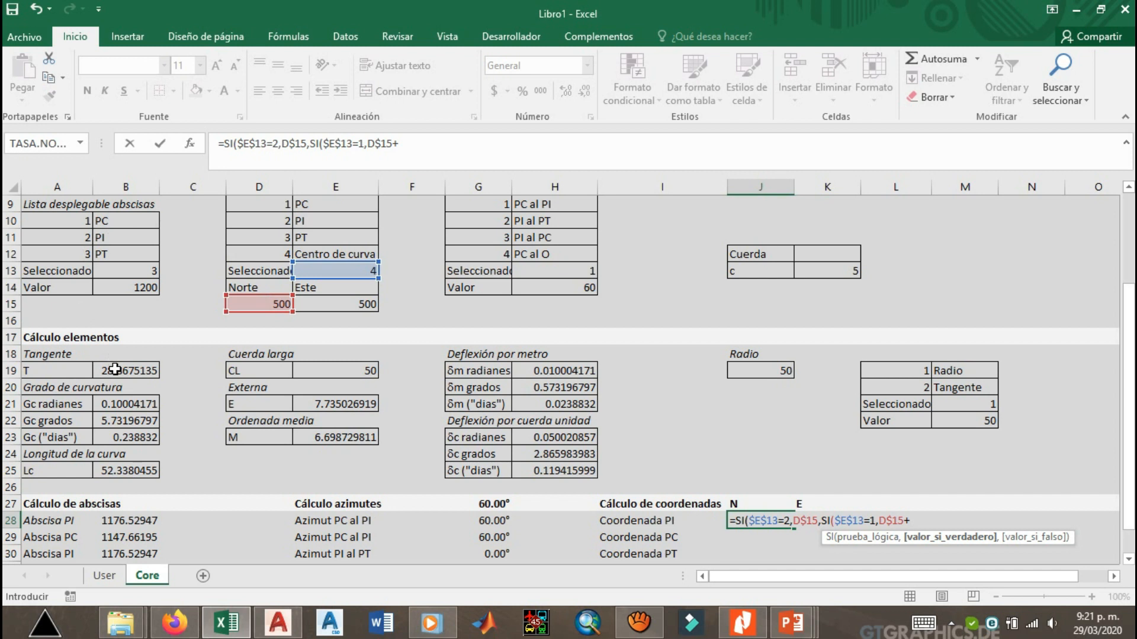
# Complete the true argument with ($B$19*COS(RADIANES($G$29))) and add a comma for the false argument.
pyautogui.write('(')
pyautogui.click(115, 369)
pyautogui.press('F4')
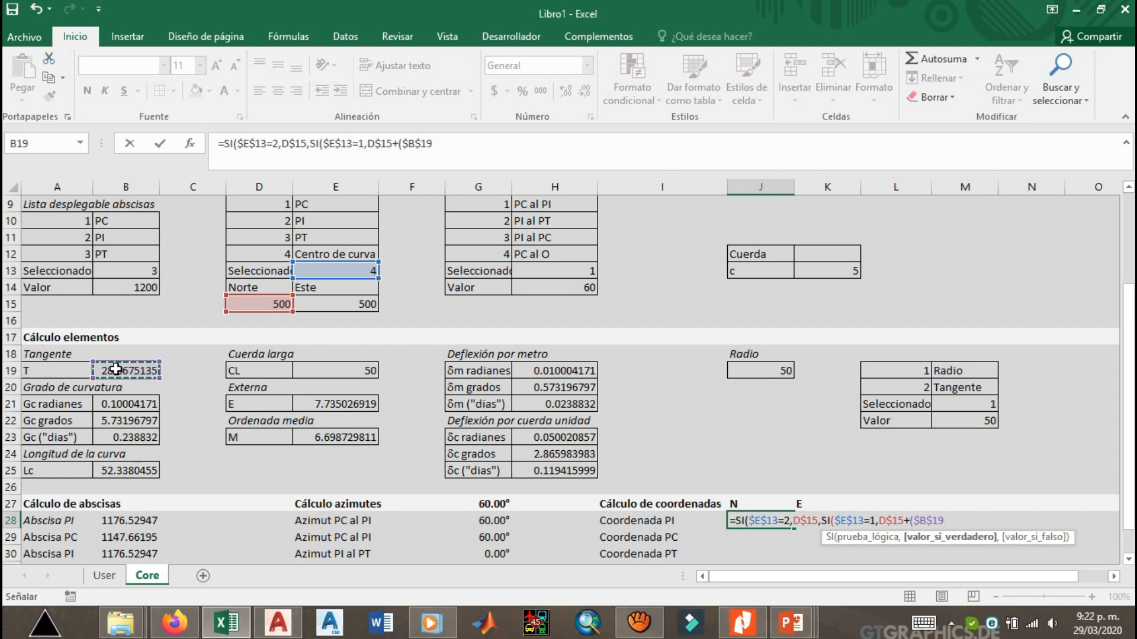
pyautogui.write('*cos')
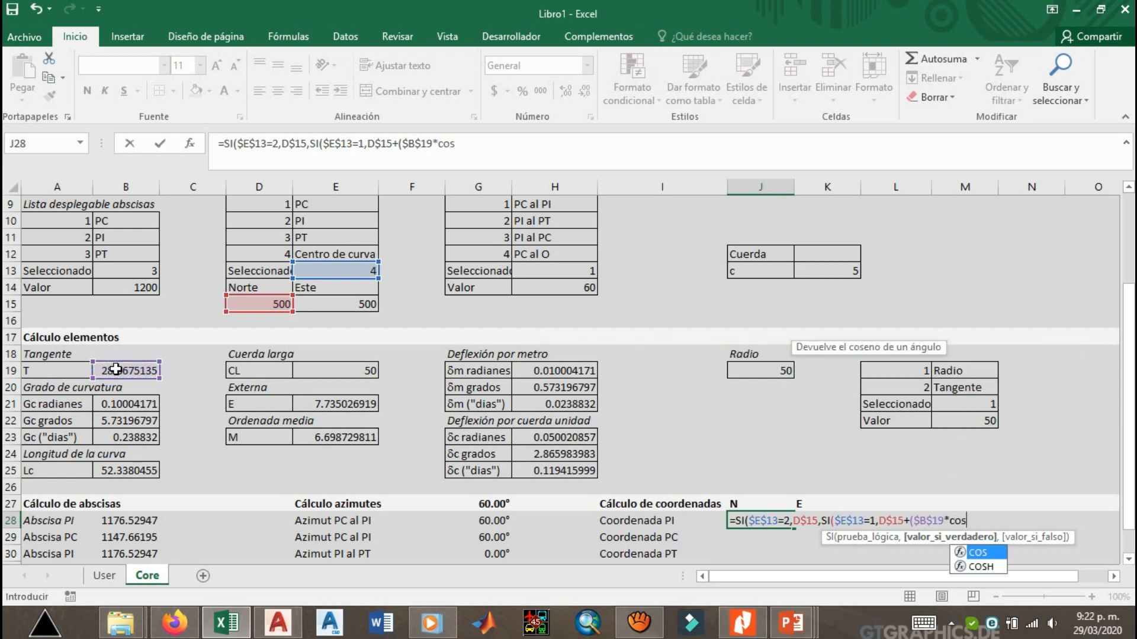
pyautogui.press('Tab')
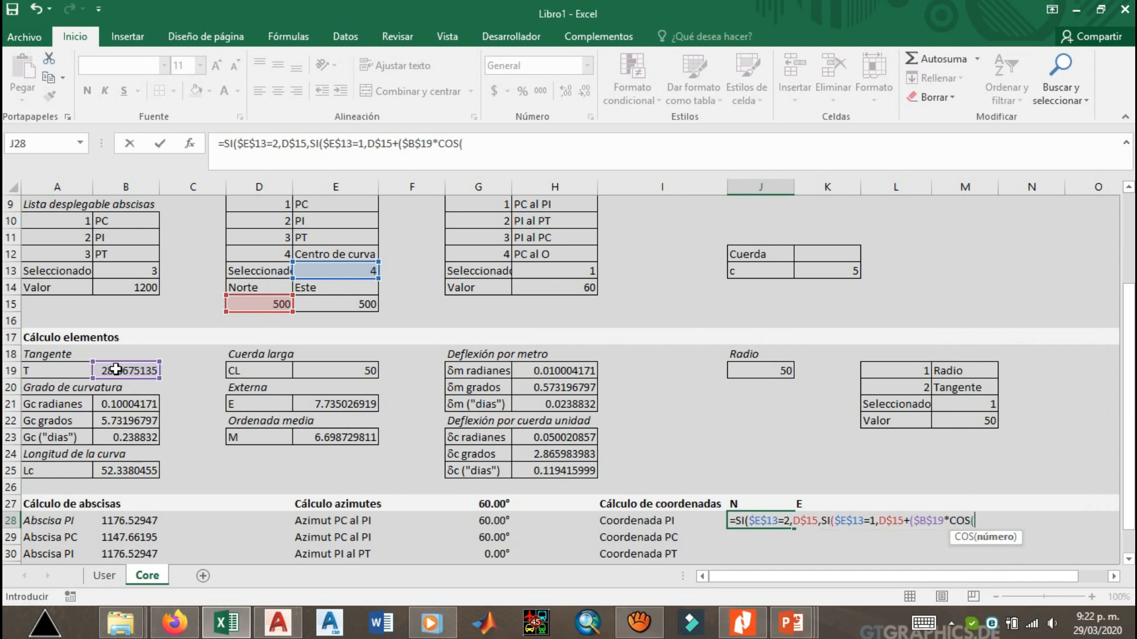
pyautogui.write('ra')
pyautogui.press('Tab')
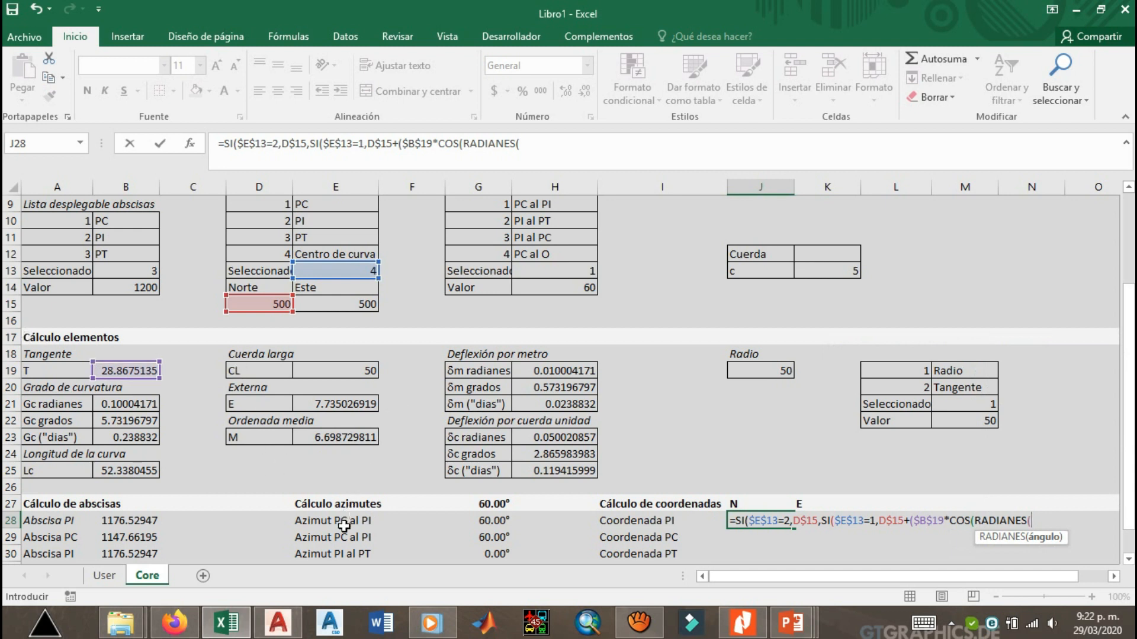
pyautogui.click(485, 536)
pyautogui.write(')),')
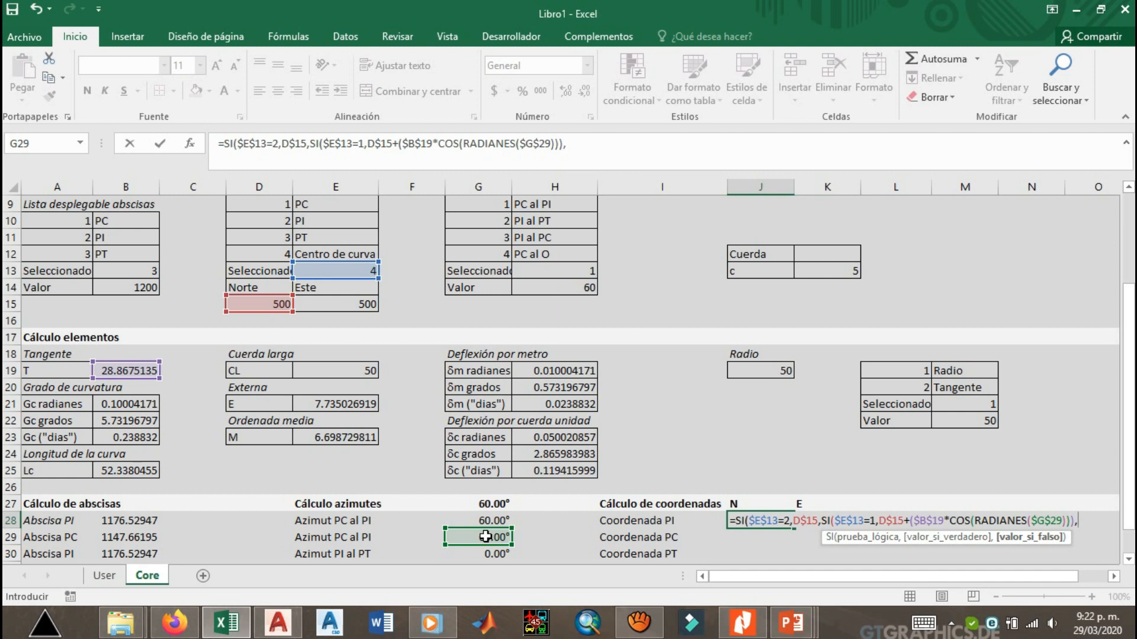
# Nest a third SI function as the false argument, with $E$13=3 as its condition.
pyautogui.write('si')
pyautogui.press('Tab')
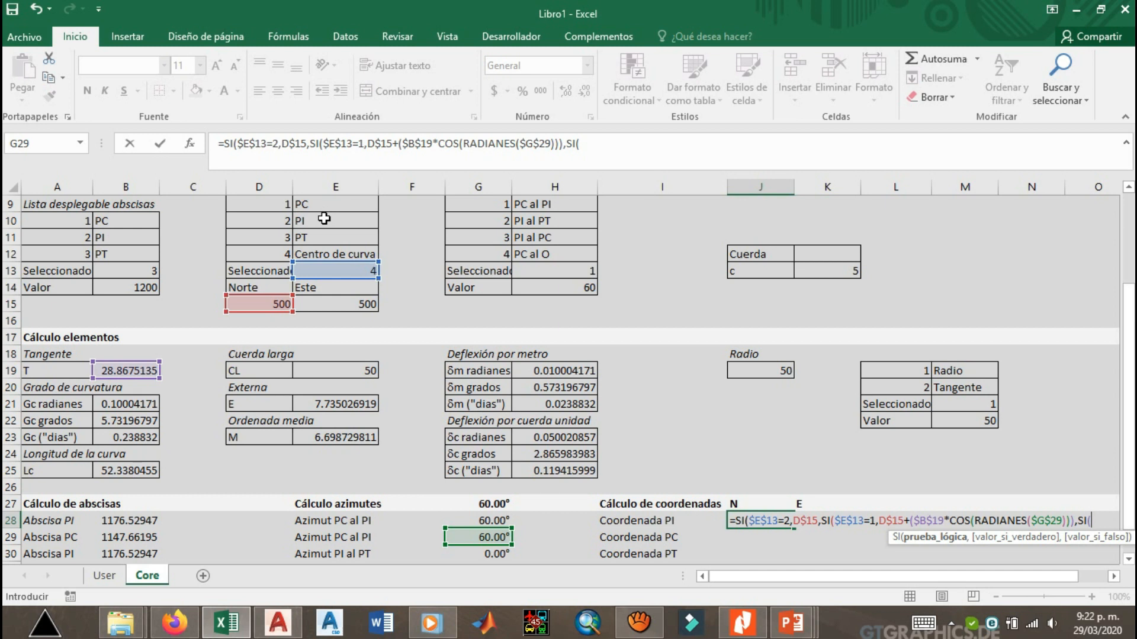
pyautogui.click(346, 268)
pyautogui.press('F4')
pyautogui.write('=3,')
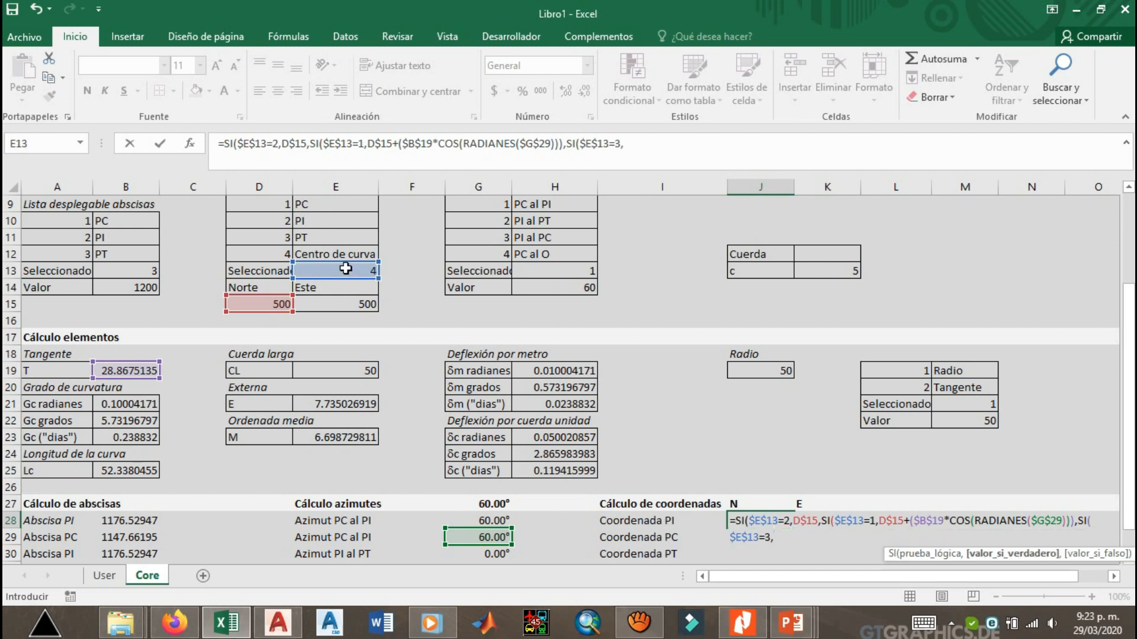
# Check the curve diagram in PowerPoint, switch back to Excel, and start the third SI's true argument with D$15+.
pyautogui.hotkey('alt', 'Tab')
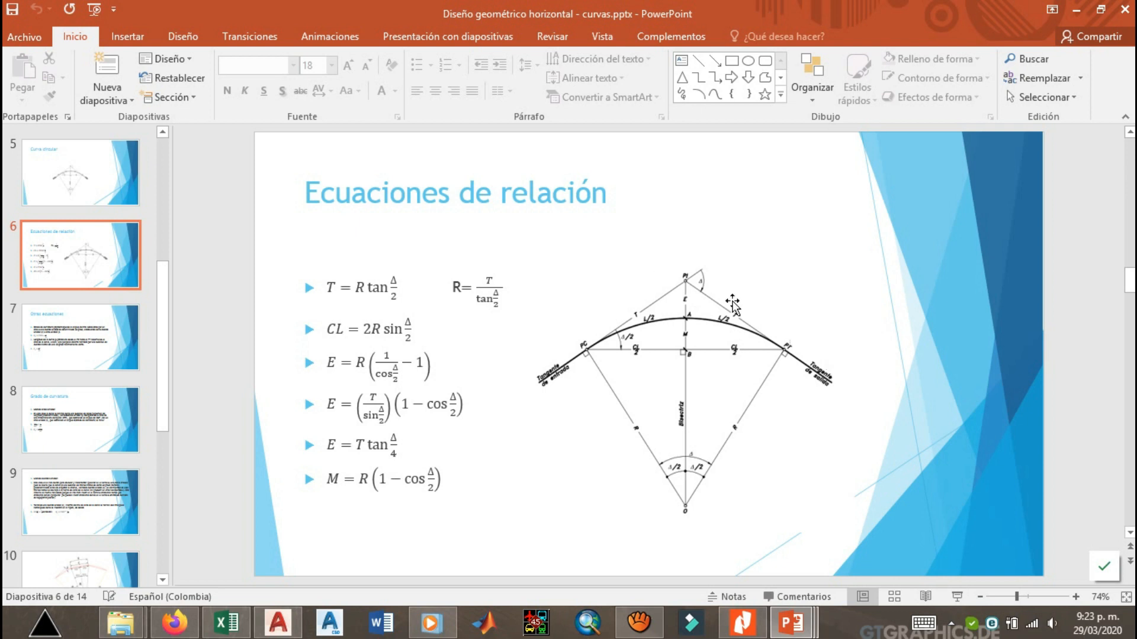
pyautogui.hotkey('alt', 'Tab')
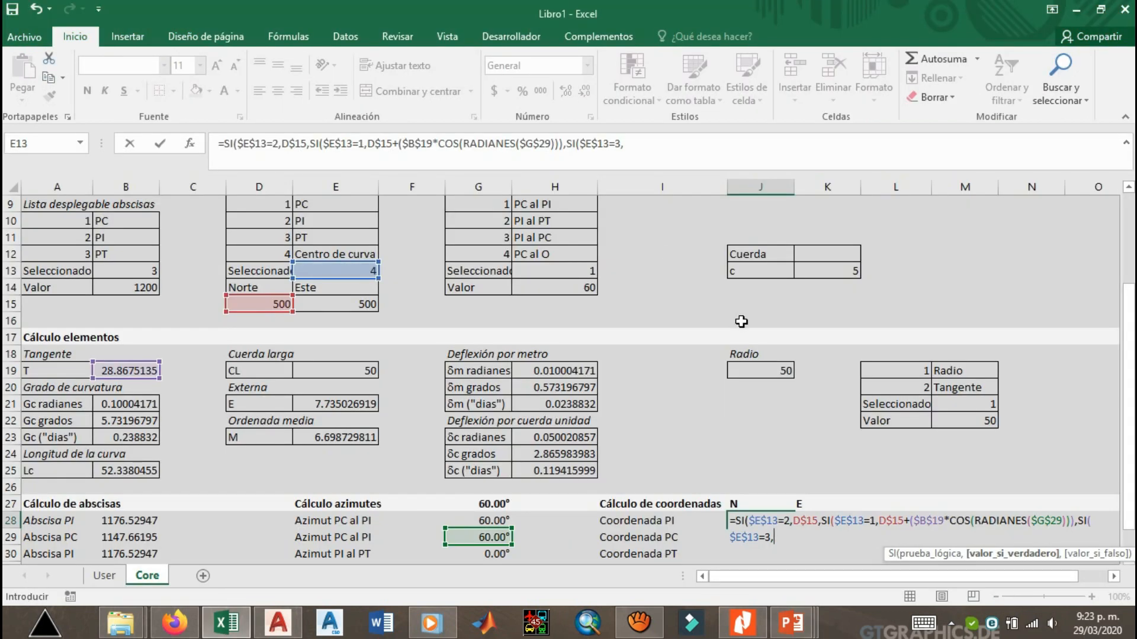
pyautogui.click(259, 302)
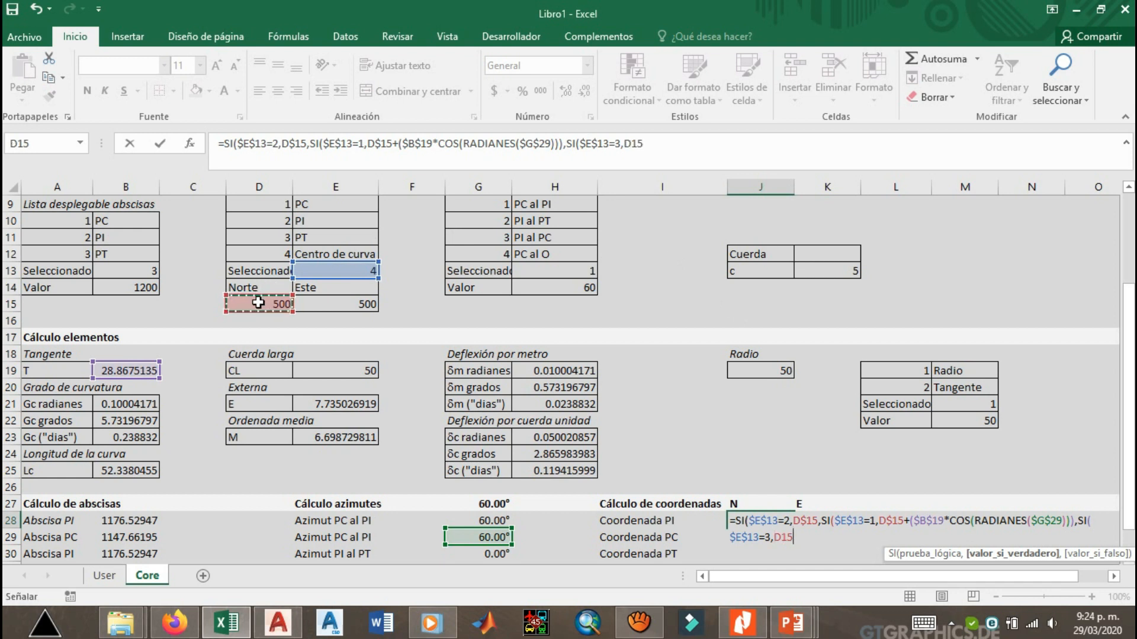
pyautogui.press('F4')
pyautogui.press('F4')
pyautogui.write('+')
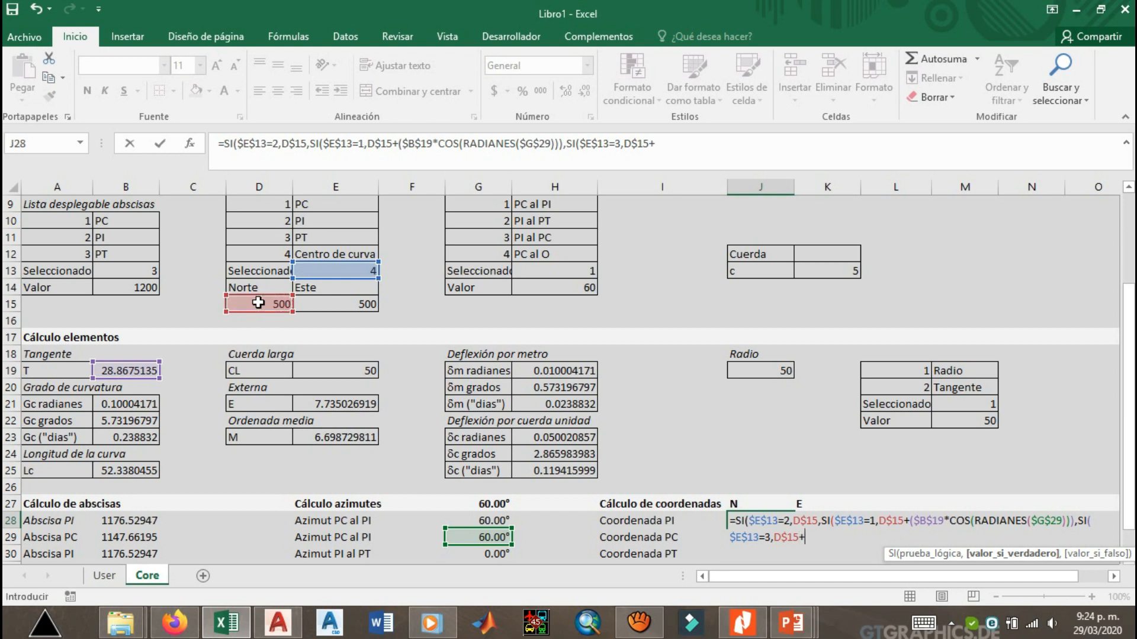
# Add an opening parenthesis and the tangent B19 multiplied by COS(RADIANES( to the third SI's true argument.
pyautogui.write('(')
pyautogui.click(122, 370)
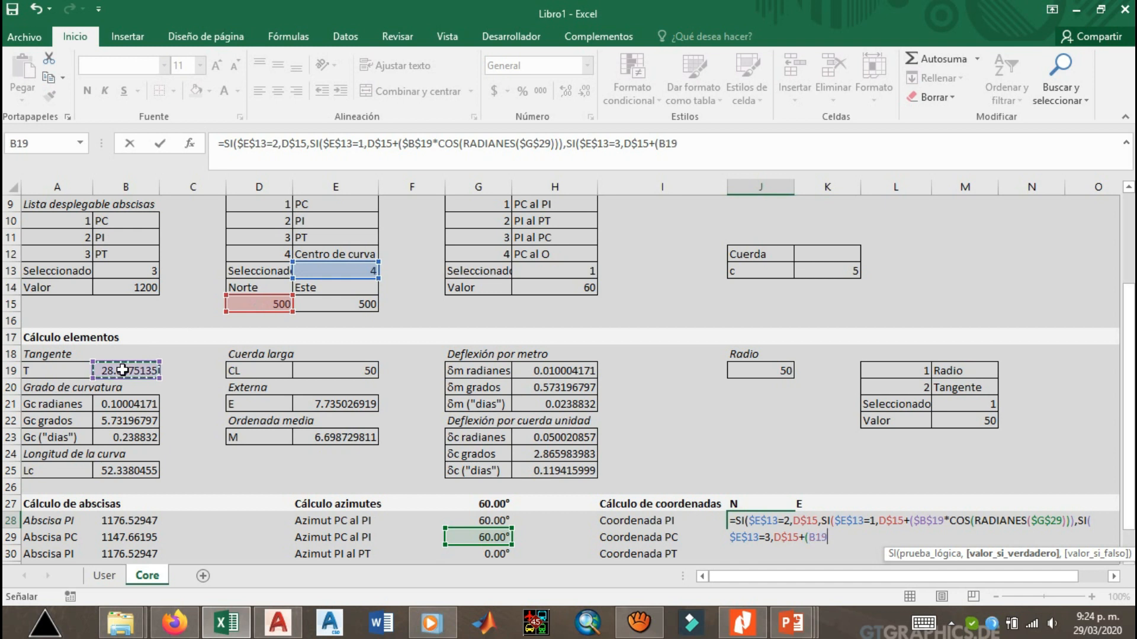
pyautogui.write('*c')
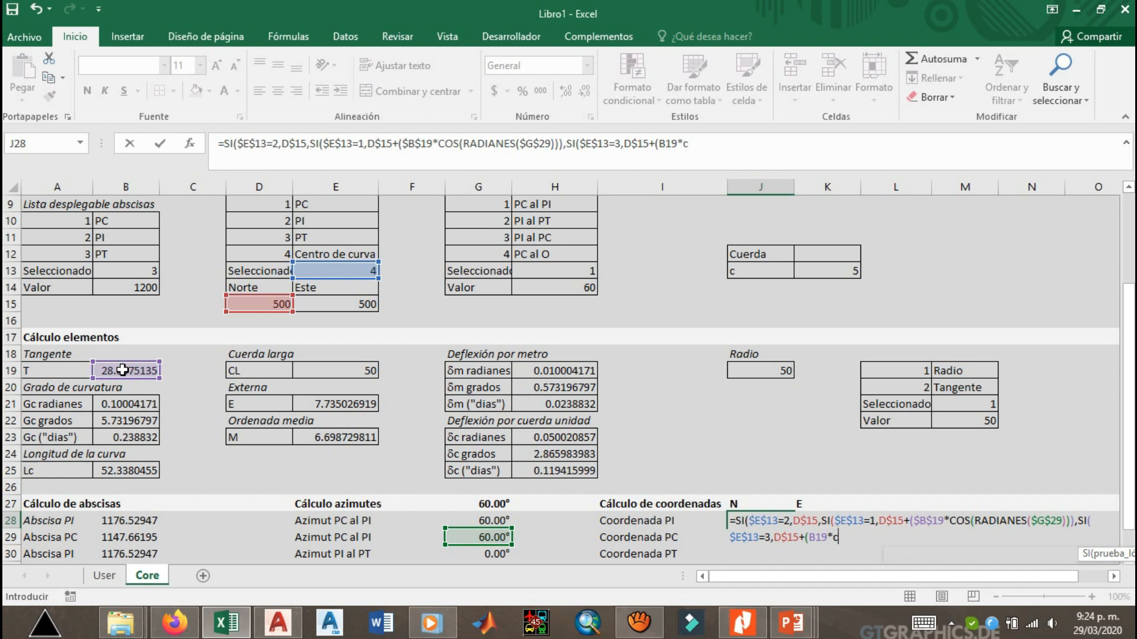
pyautogui.write('os')
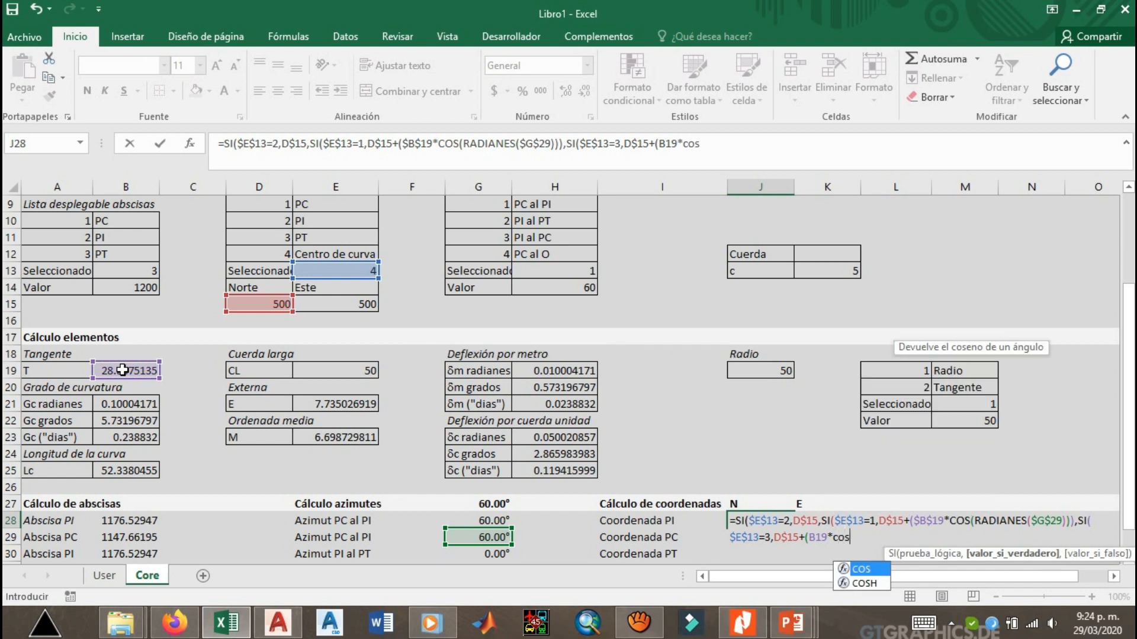
pyautogui.press('Tab')
pyautogui.write('ra')
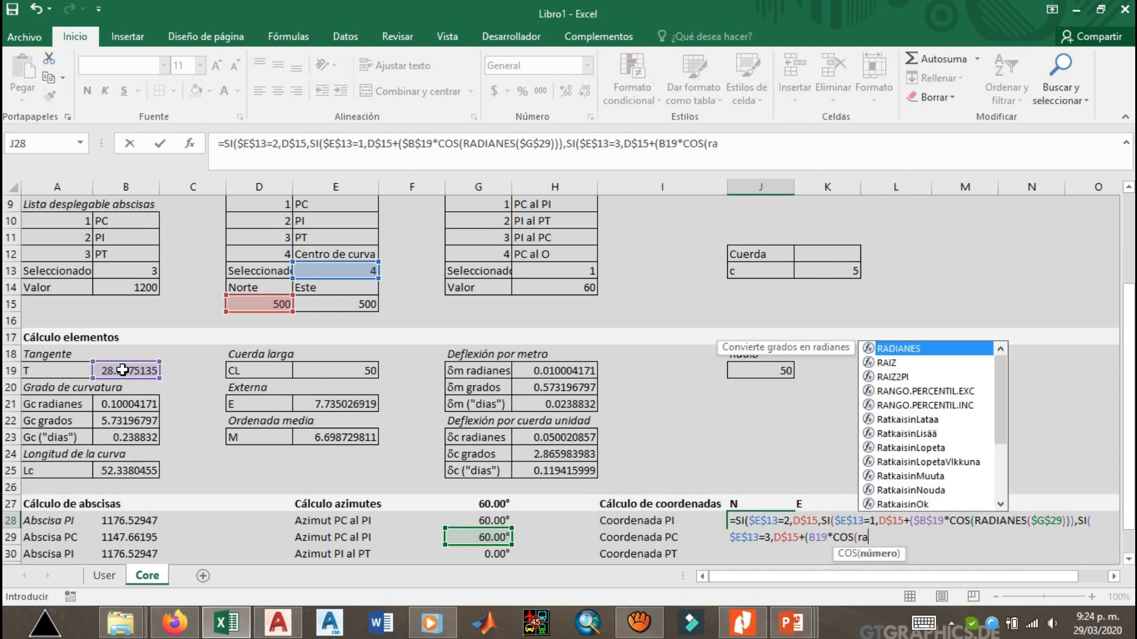
pyautogui.press('Tab')
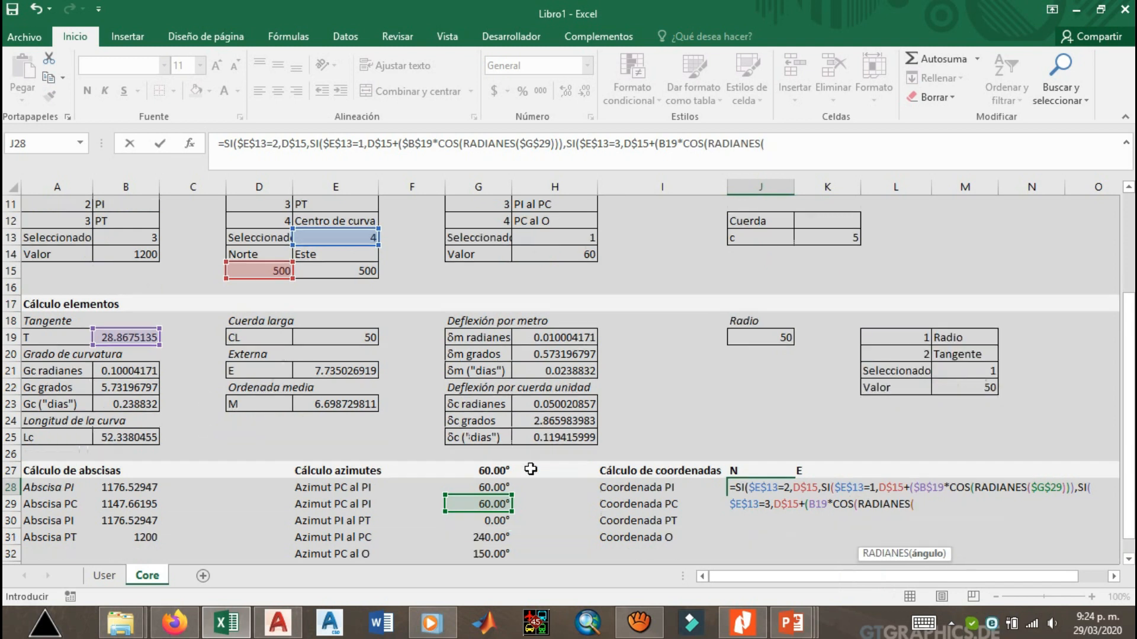
# Enter G30+180 as the RADIANES angle, close the three parentheses, and add a comma for the false argument.
pyautogui.scroll(-1, 530, 468)
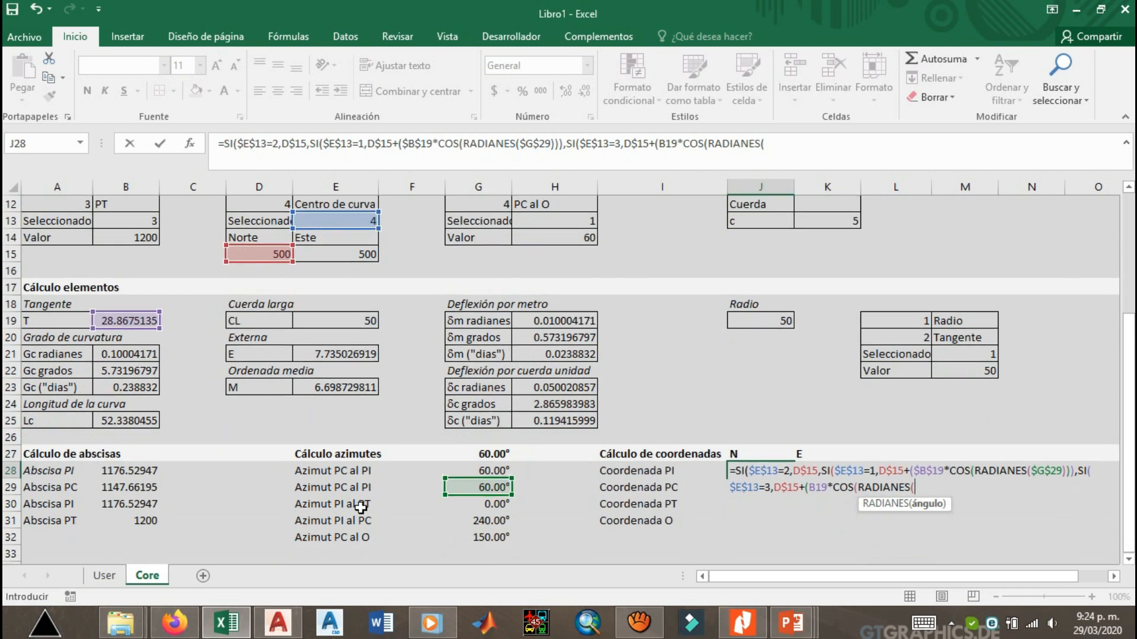
pyautogui.click(476, 505)
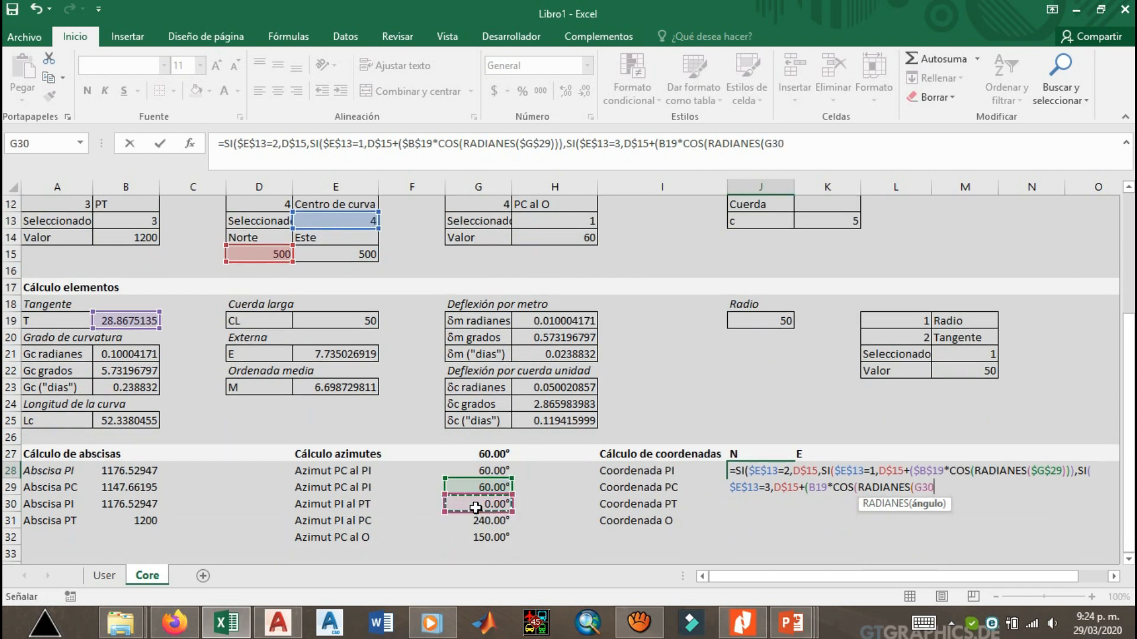
pyautogui.write('+180')
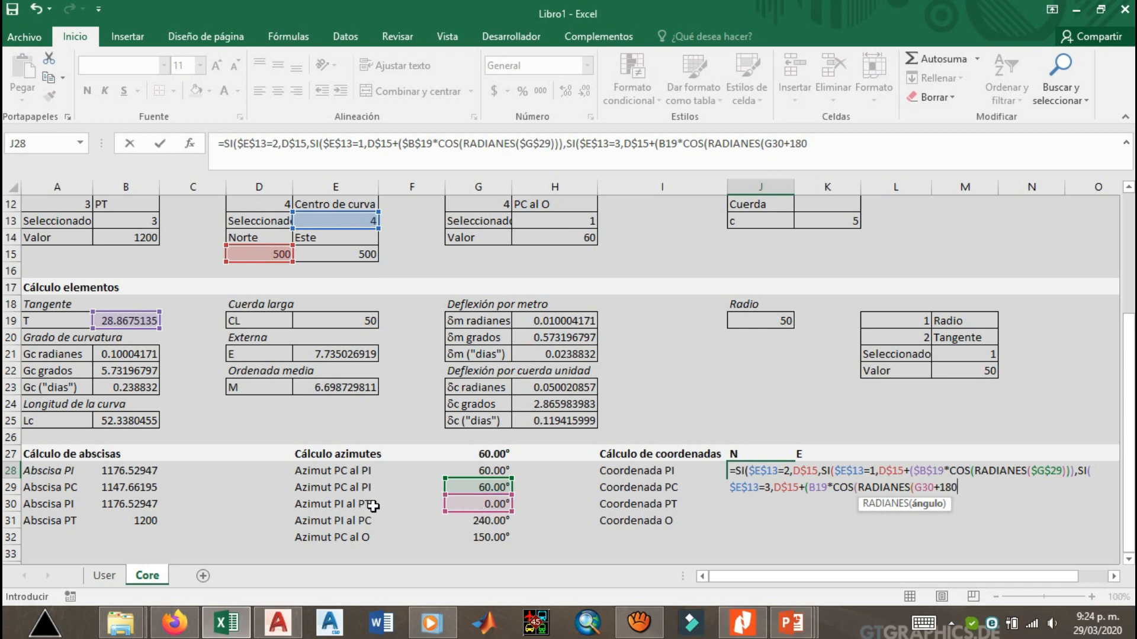
pyautogui.write('))')
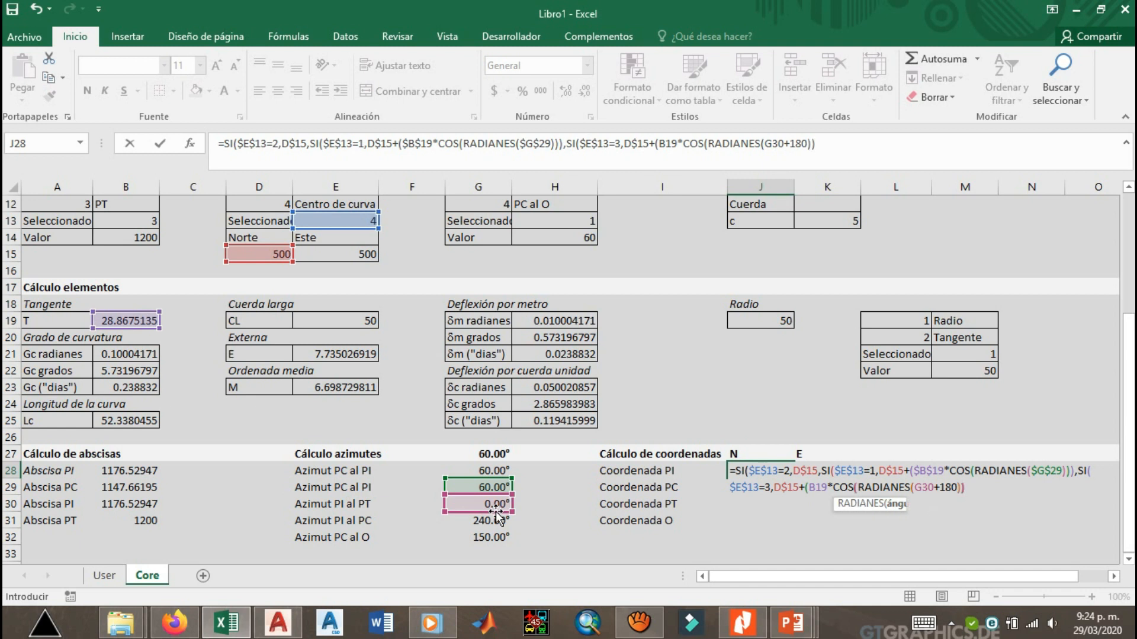
pyautogui.write(')')
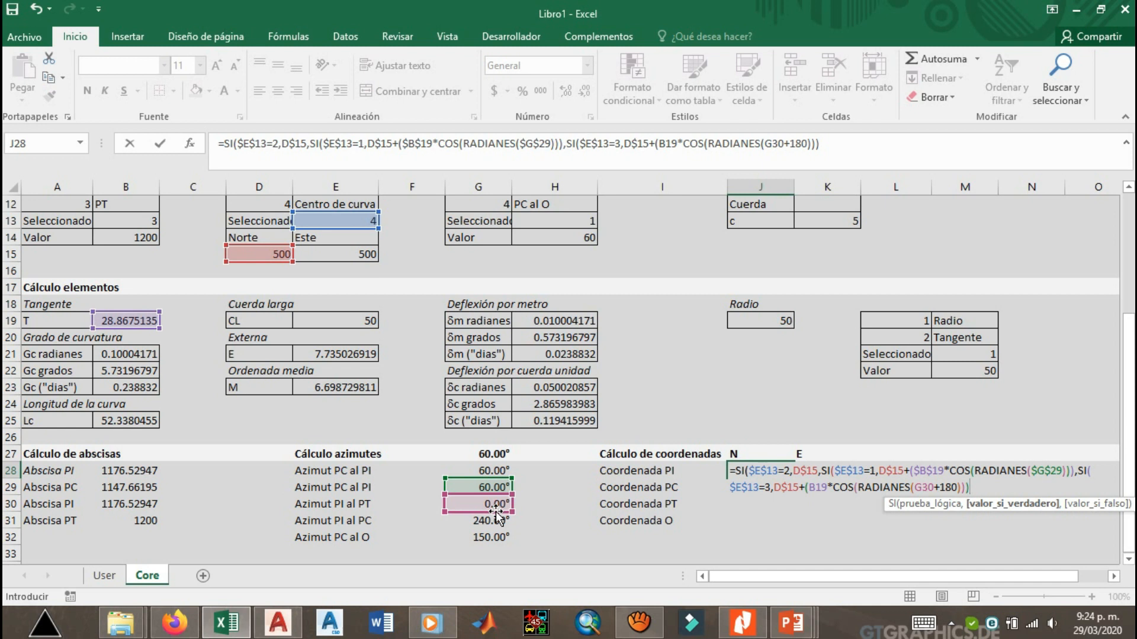
pyautogui.write(',')
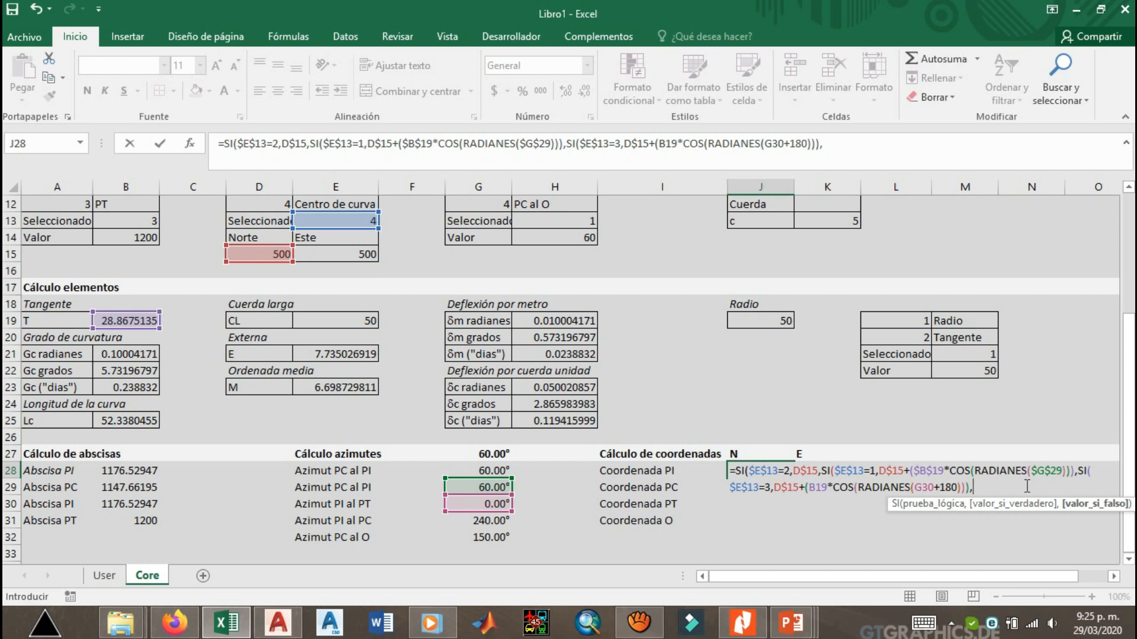
# Check the curve diagram in PowerPoint, return to Excel, and start the third SI's false argument with (D$15+.
pyautogui.hotkey('alt', 'Tab')
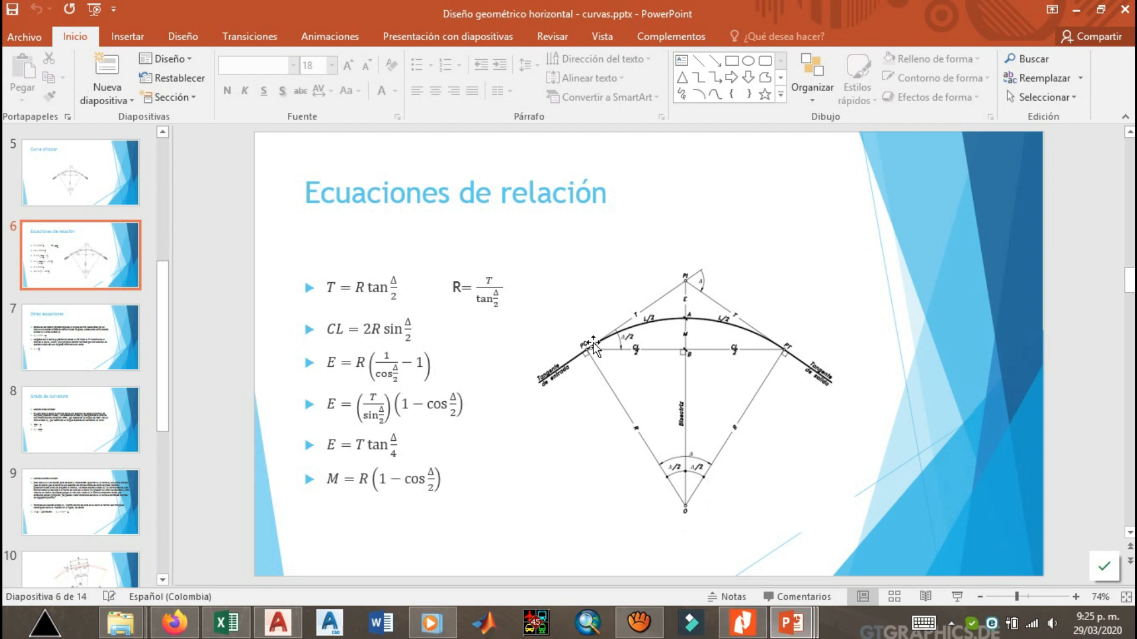
pyautogui.hotkey('alt', 'Tab')
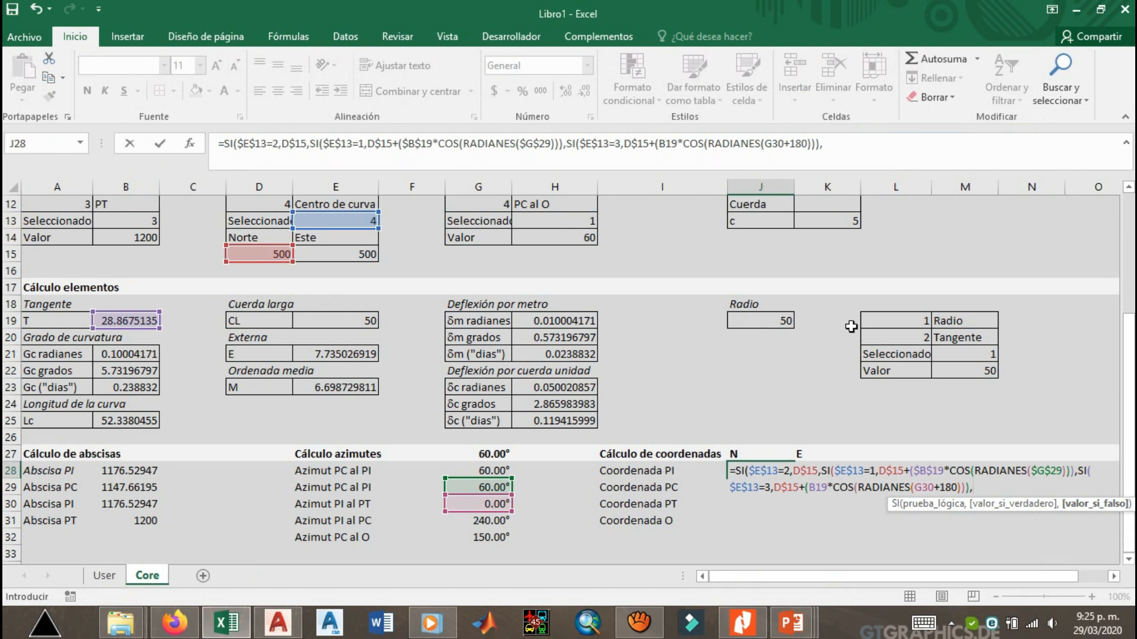
pyautogui.hotkey('alt', 'Tab')
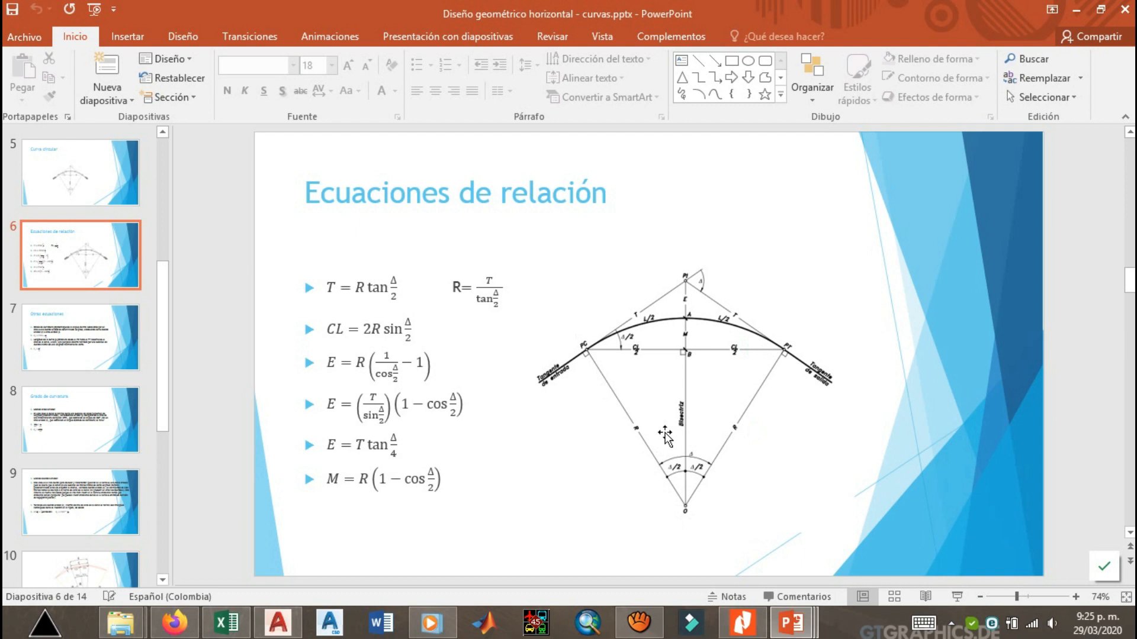
pyautogui.hotkey('alt', 'Tab')
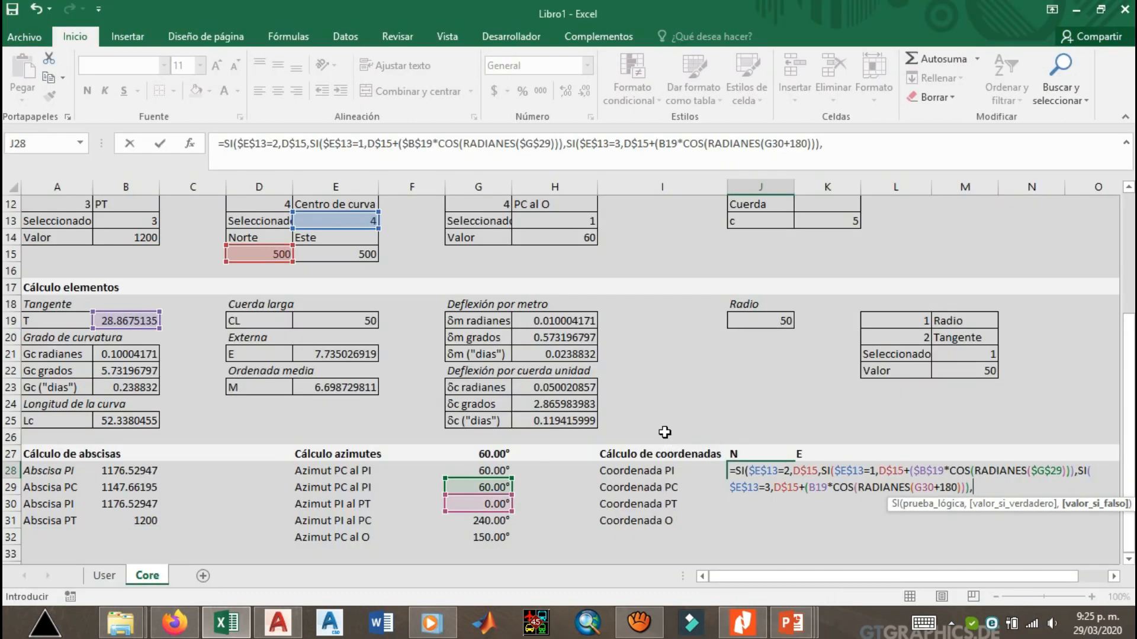
pyautogui.write('(')
pyautogui.click(268, 257)
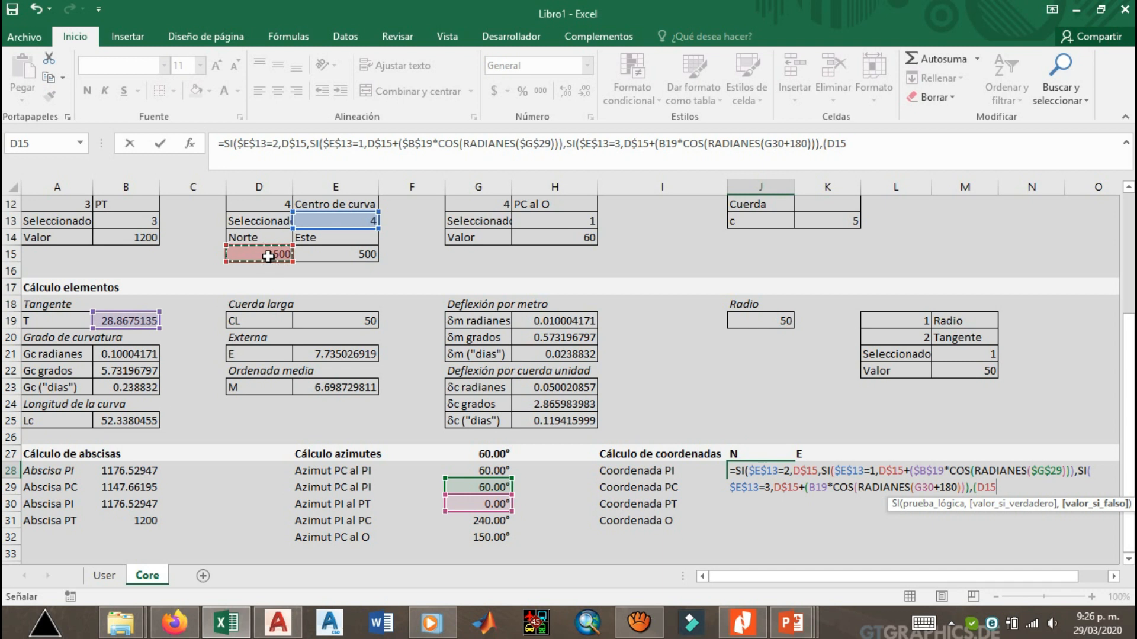
pyautogui.press('F4')
pyautogui.press('F4')
pyautogui.write('+')
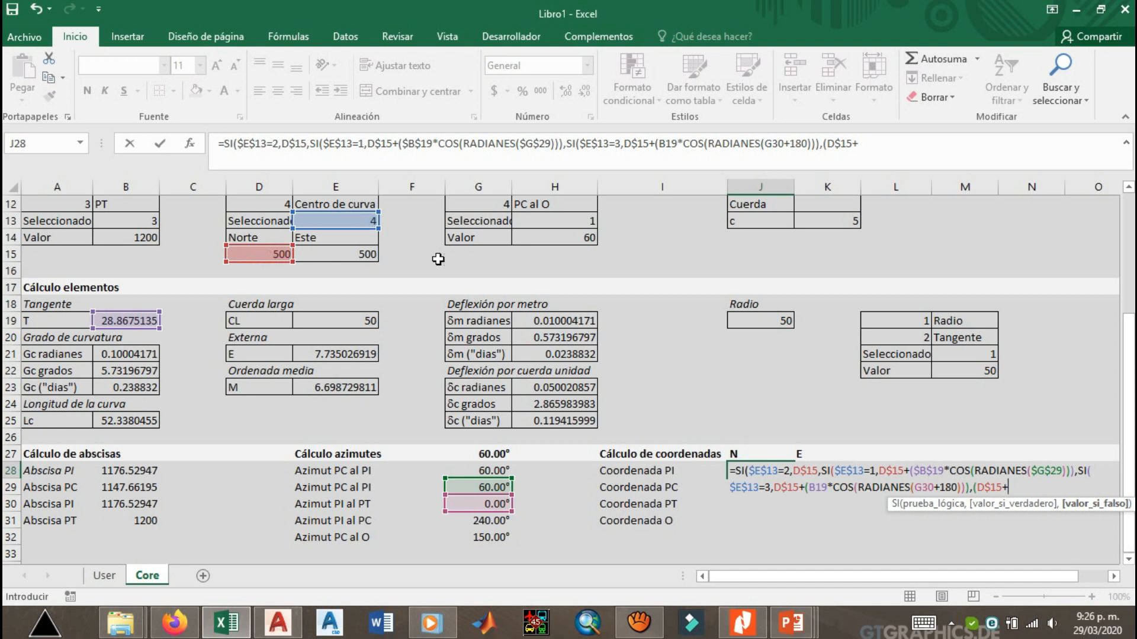
# Open a parenthesis in the false argument and insert the radius as the absolute reference $J$19.
pyautogui.write('(')
pyautogui.click(760, 321)
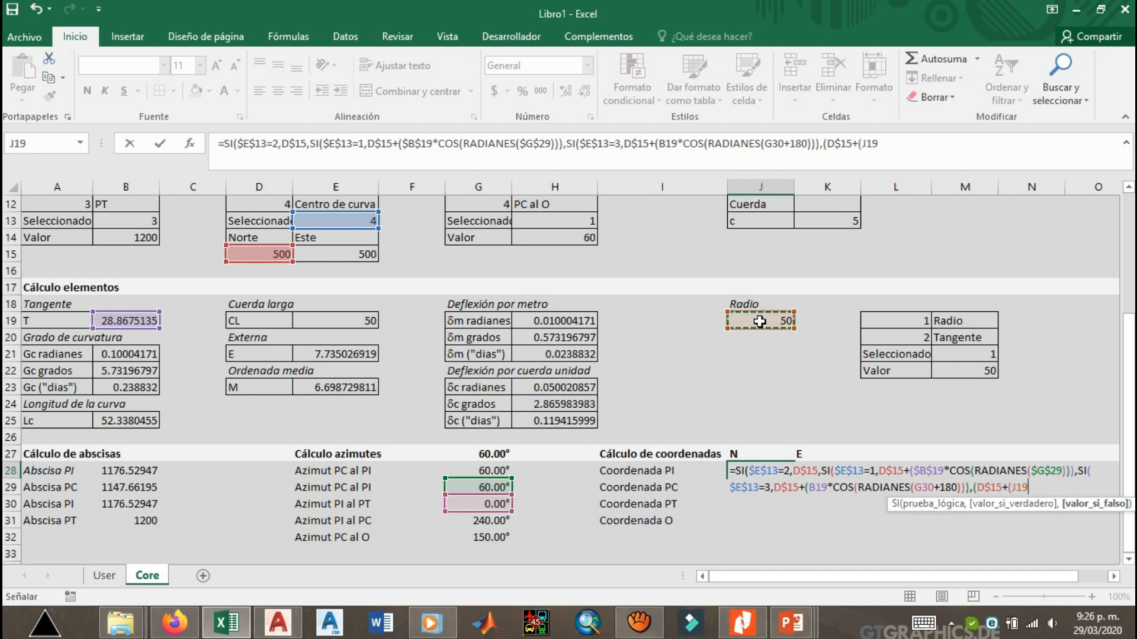
pyautogui.press('F4')
# Make the B19 and G30 references in the third SI's true argument absolute, and return to the end of the formula.
pyautogui.click(818, 488)
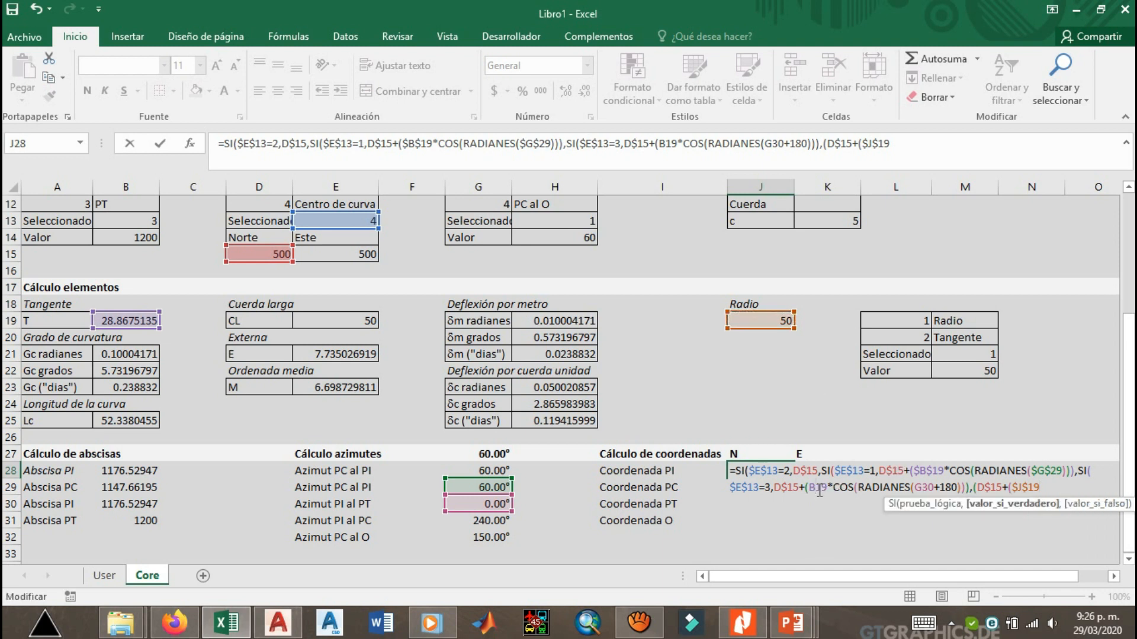
pyautogui.press('F4')
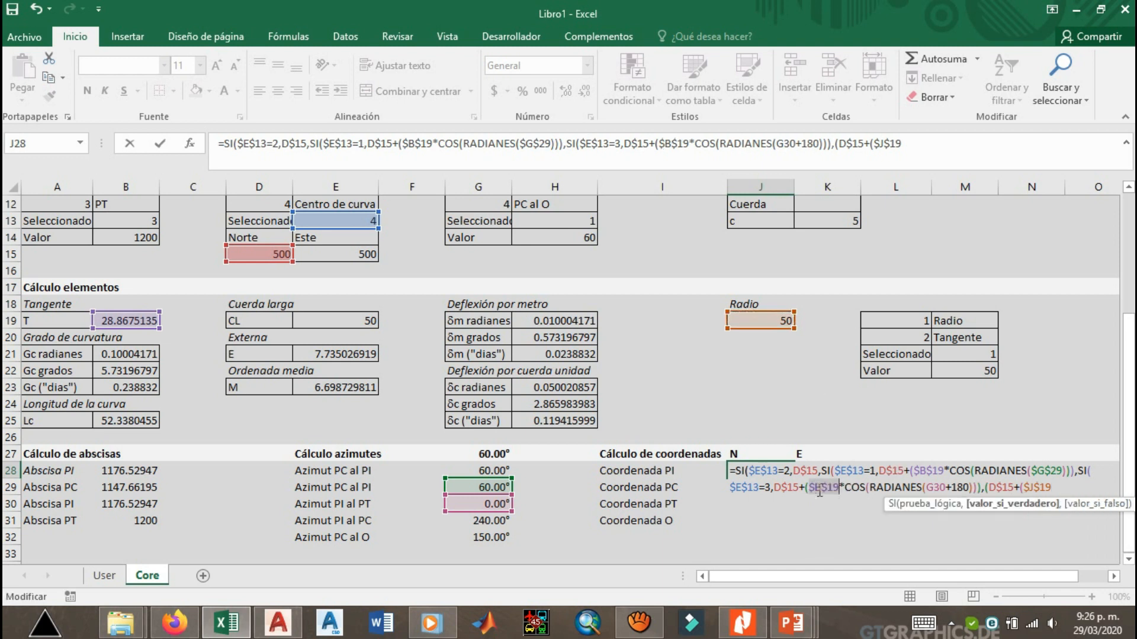
pyautogui.click(1059, 485)
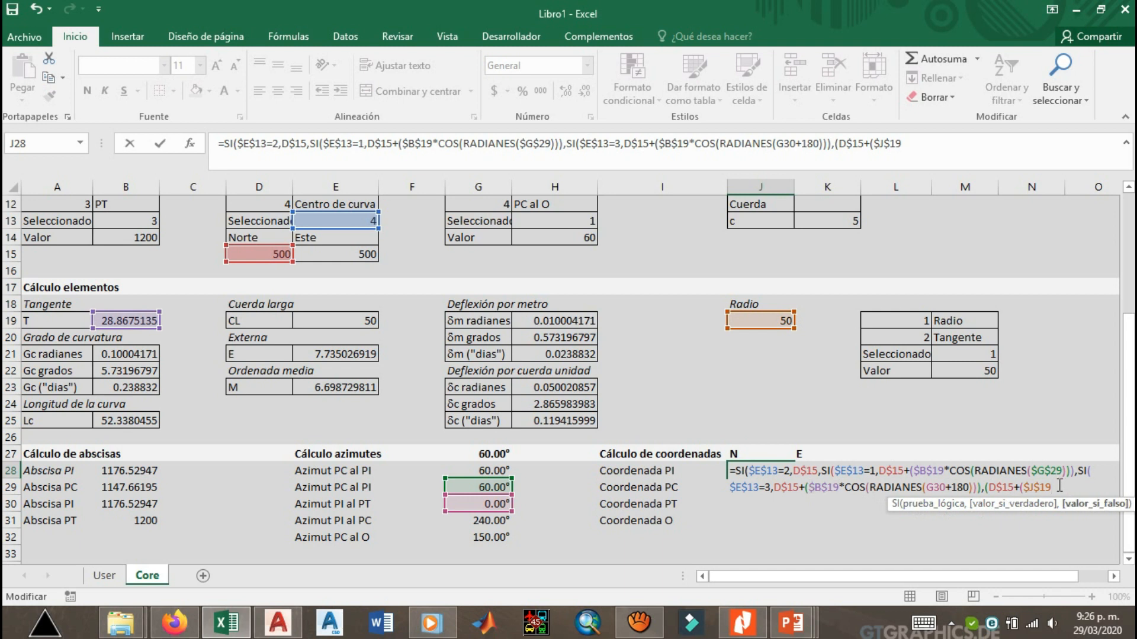
pyautogui.click(934, 486)
pyautogui.press('F4')
pyautogui.click(1078, 489)
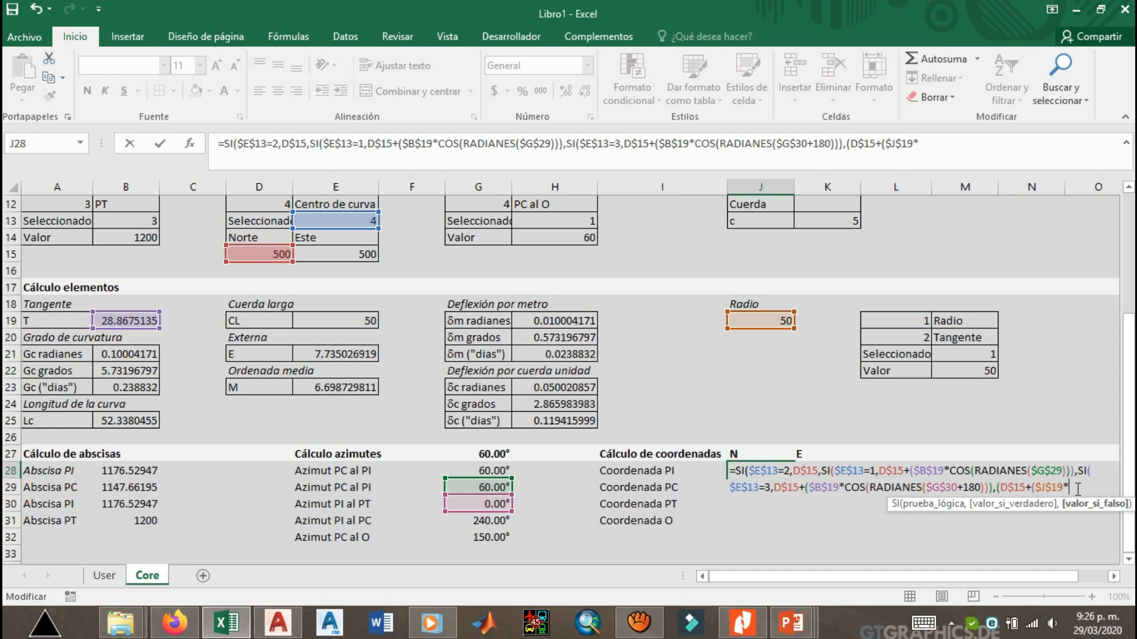
# Multiply the radius by COS(RADIANES($G$32+180)), close the open parentheses of the radius term, and add a plus sign.
pyautogui.write('*cos')
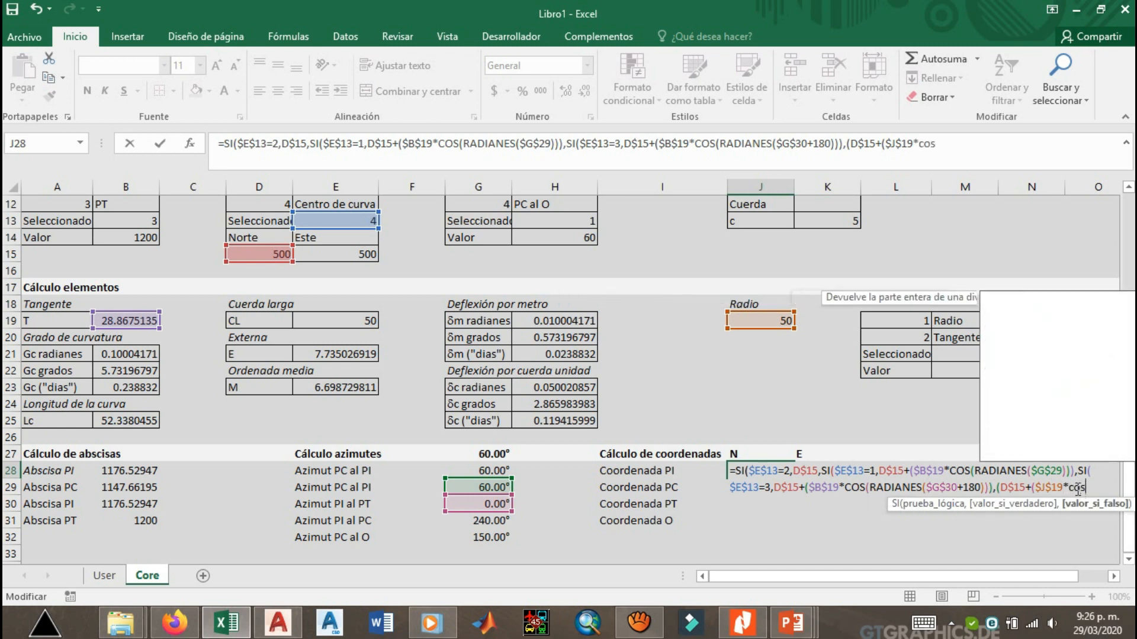
pyautogui.press('Tab')
pyautogui.write('ra')
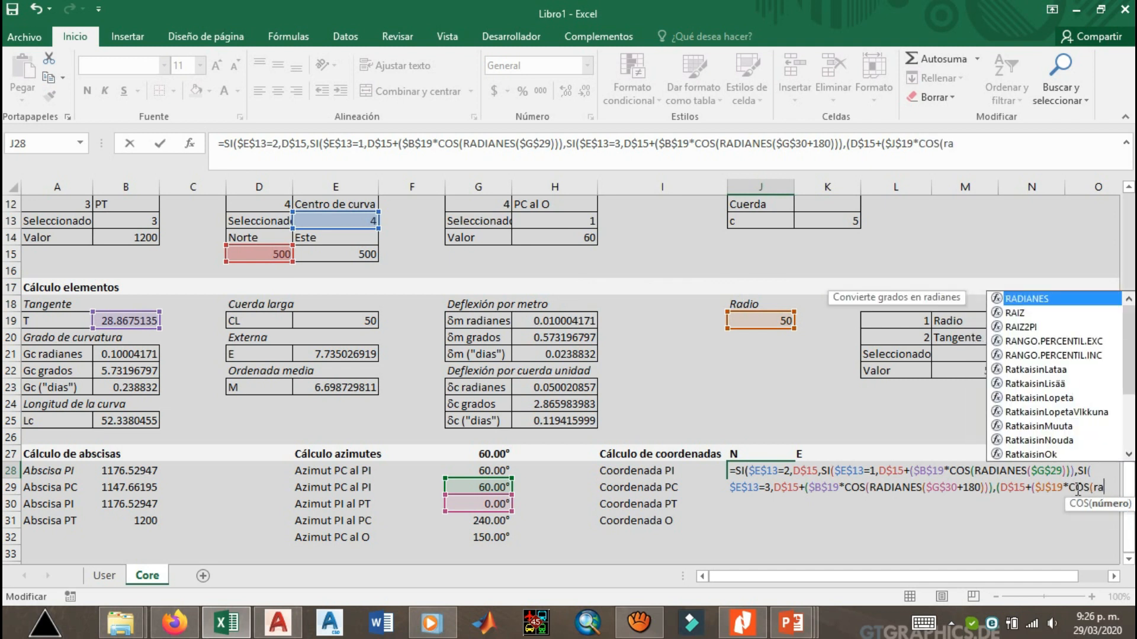
pyautogui.press('Tab')
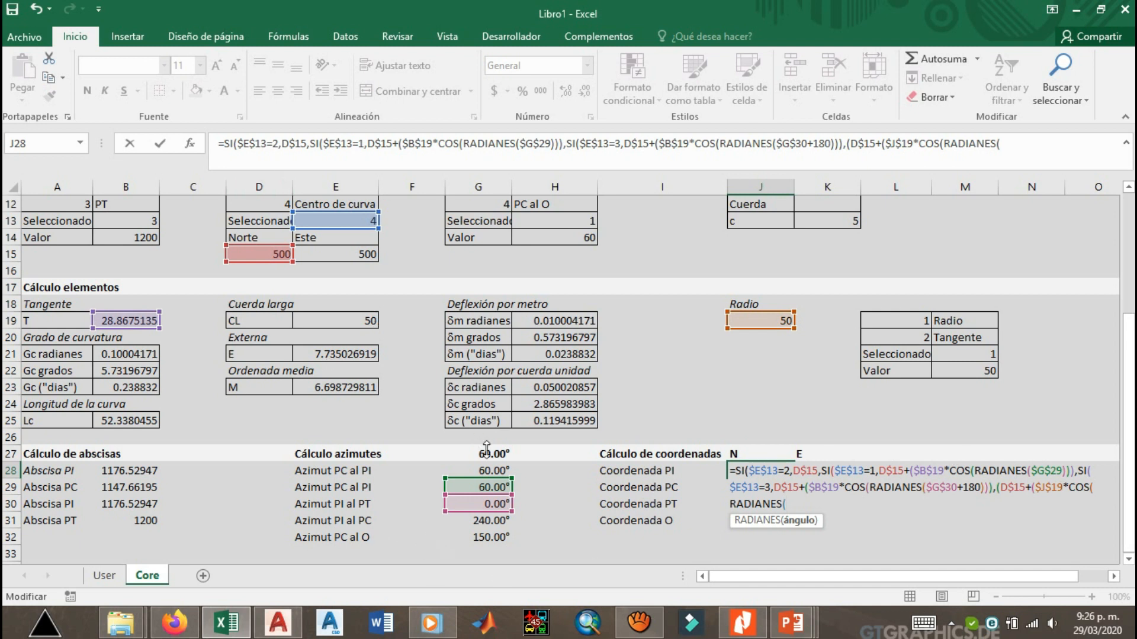
pyautogui.click(471, 539)
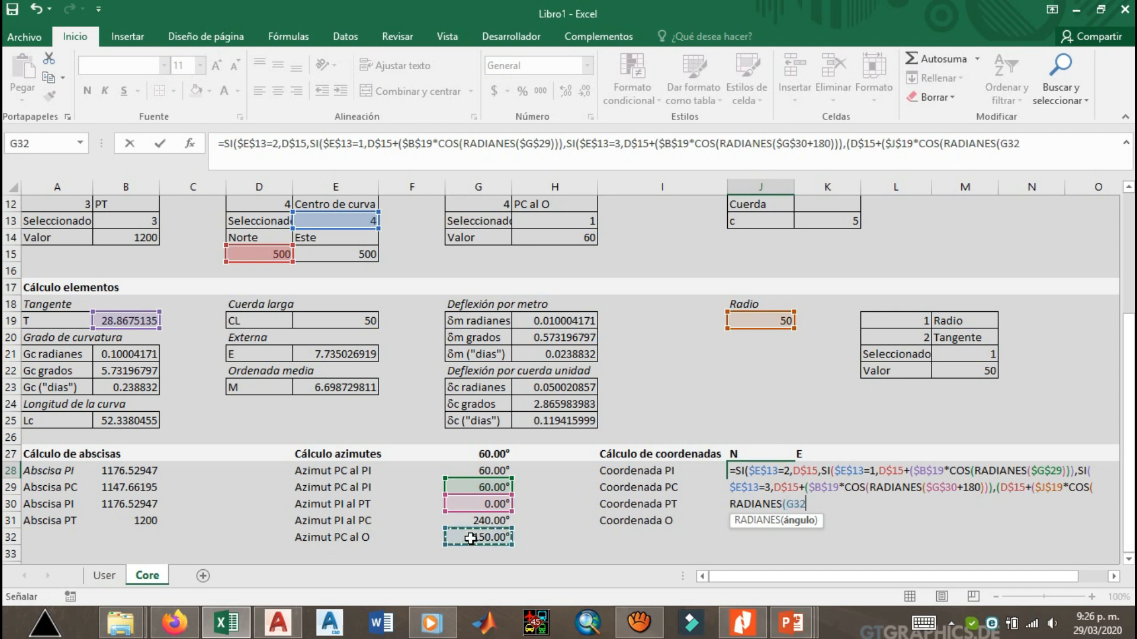
pyautogui.press('F4')
pyautogui.write('+180)))+')
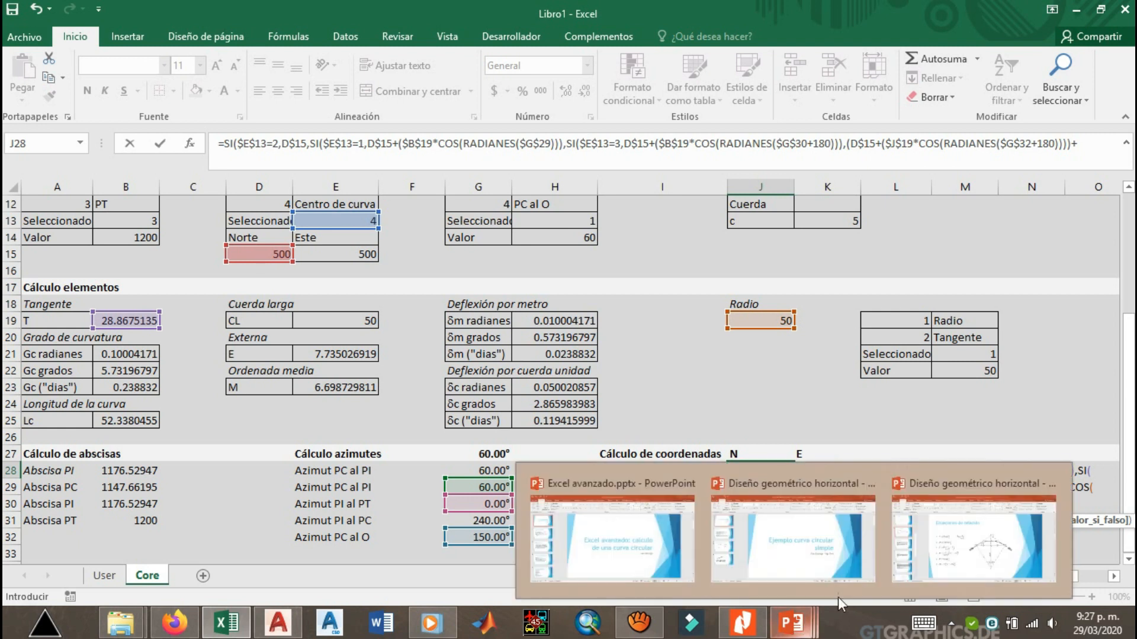
# Check the curve diagram in PowerPoint, return to Excel, and start the tangent term with ($B$19*.
pyautogui.click(792, 623)
pyautogui.click(910, 570)
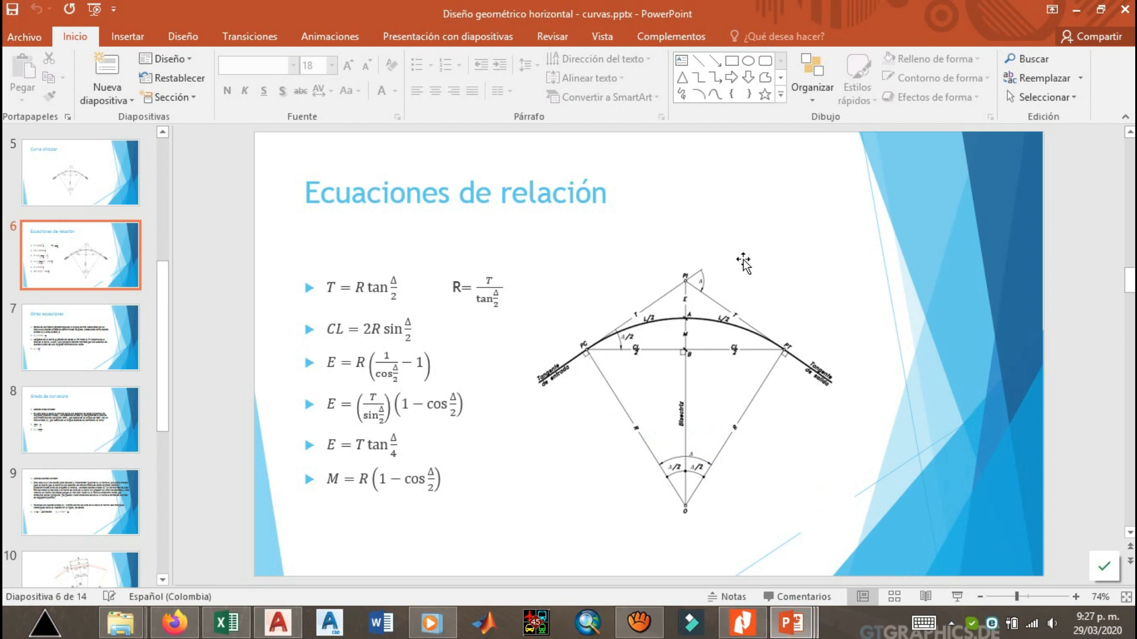
pyautogui.hotkey('alt', 'Tab')
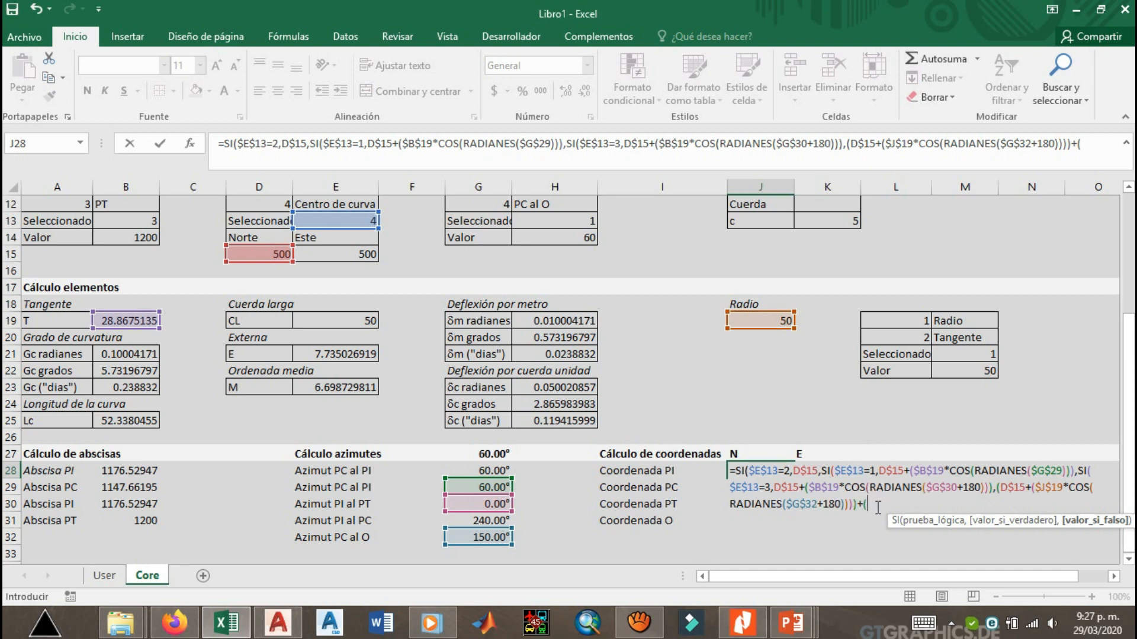
pyautogui.click(148, 322)
pyautogui.press('F4')
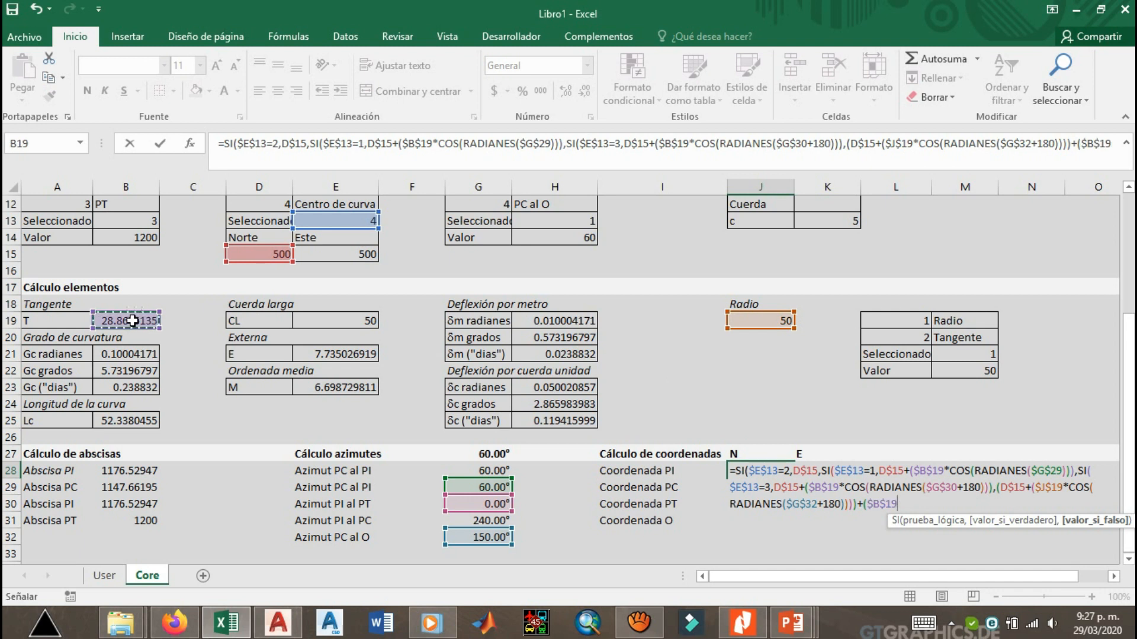
pyautogui.write('*')
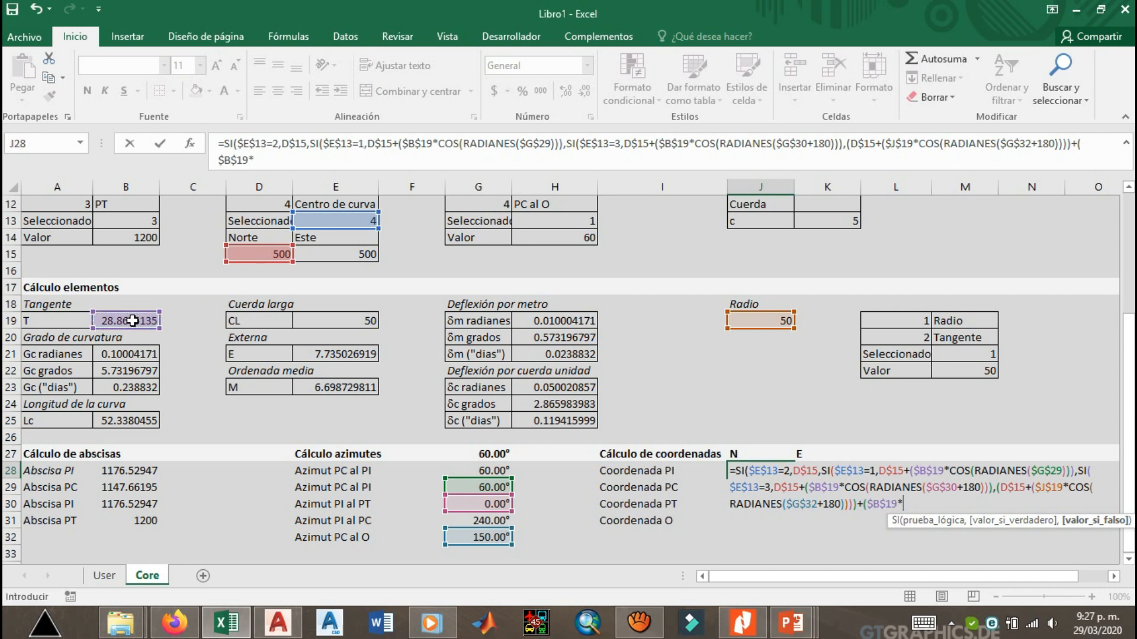
# Complete the tangent term with COS(RADIANES($G$29)), close all parentheses, and enter the formula in J28.
pyautogui.write('COS(')
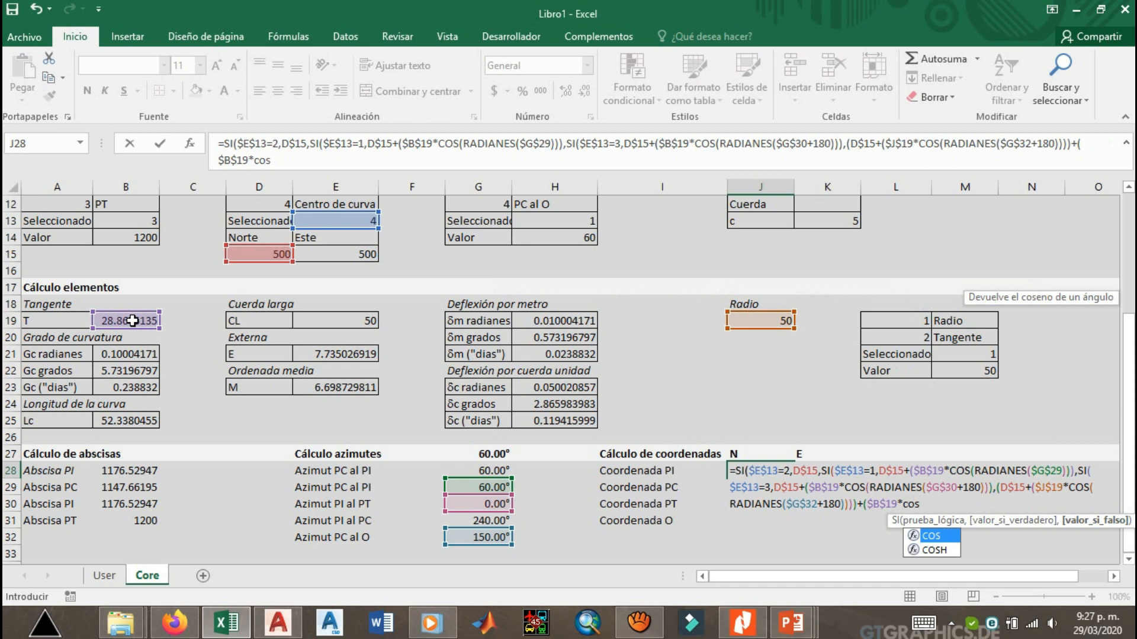
pyautogui.write('RADIANES(')
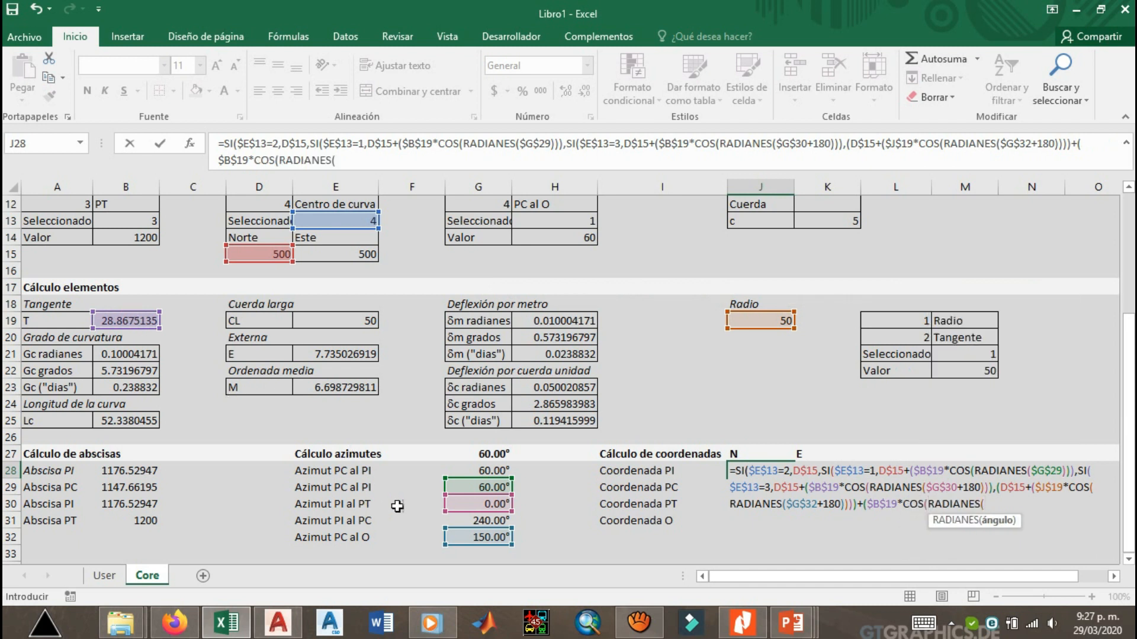
pyautogui.click(467, 487)
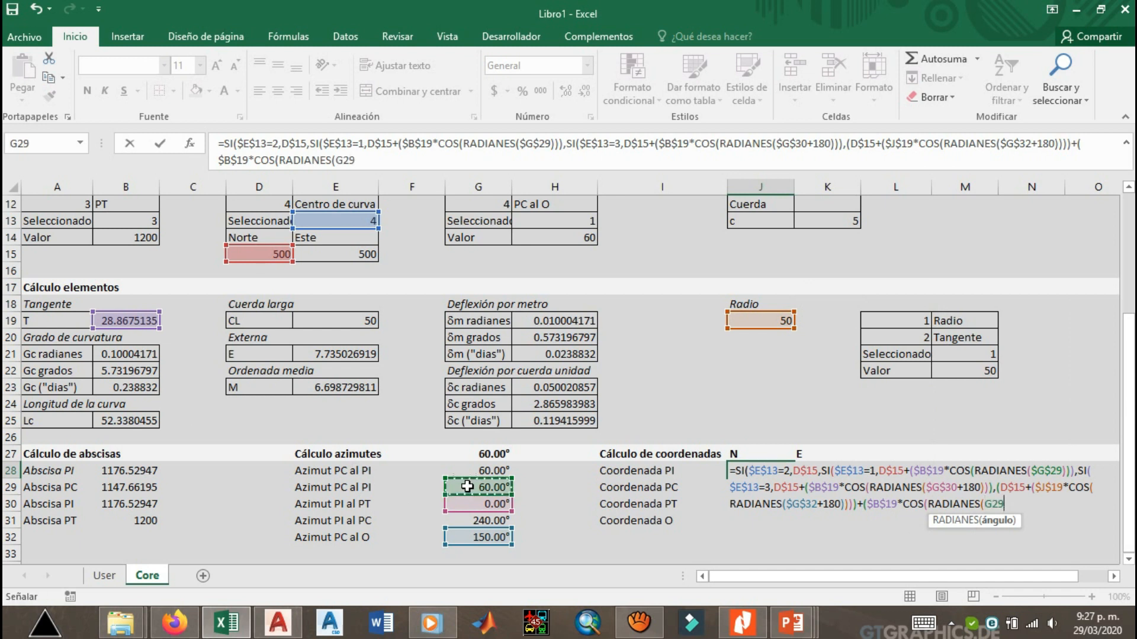
pyautogui.write(')))')
pyautogui.press('Return')
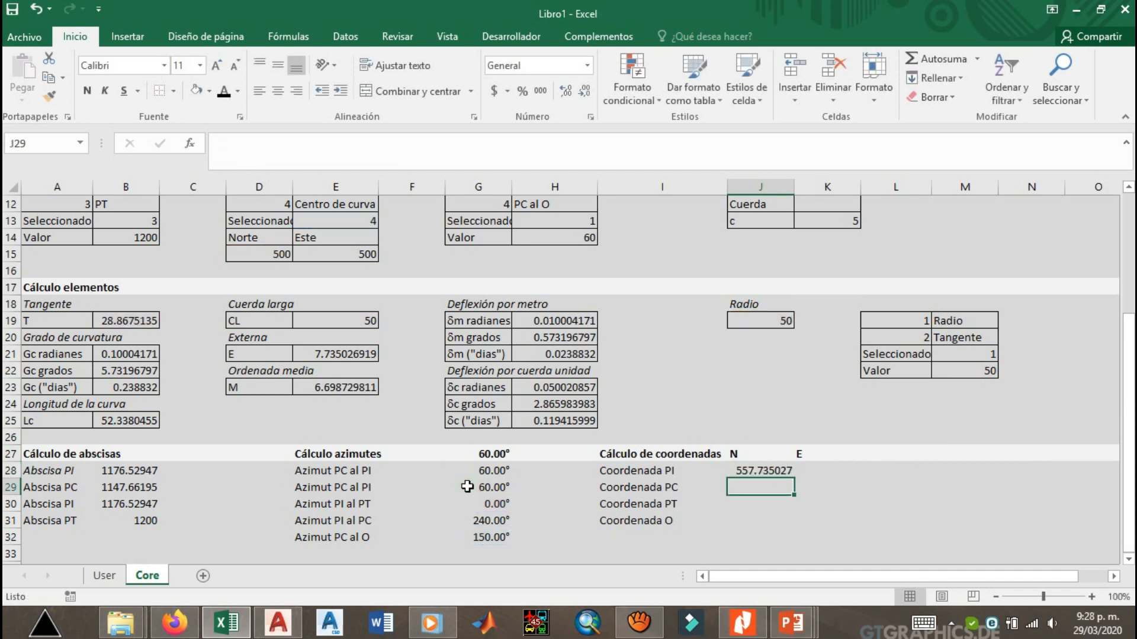
# Copy the PI north formula from J28 across to K28 in the E column.
pyautogui.click(780, 477)
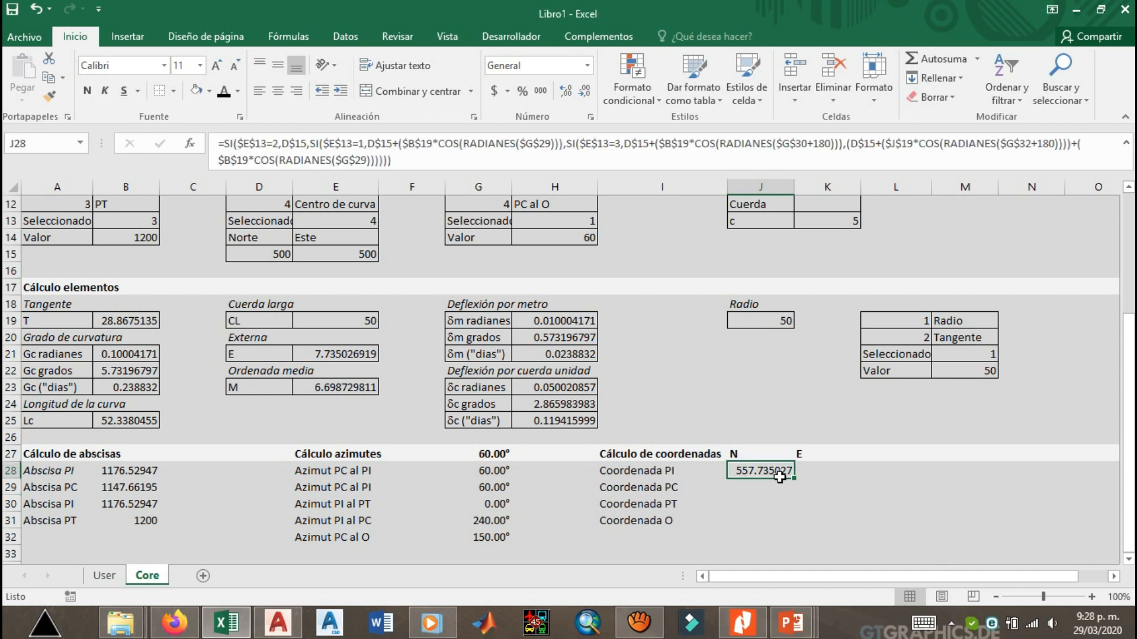
pyautogui.moveTo(794, 478); pyautogui.dragTo(845, 479)
pyautogui.scroll(1, 843, 492)
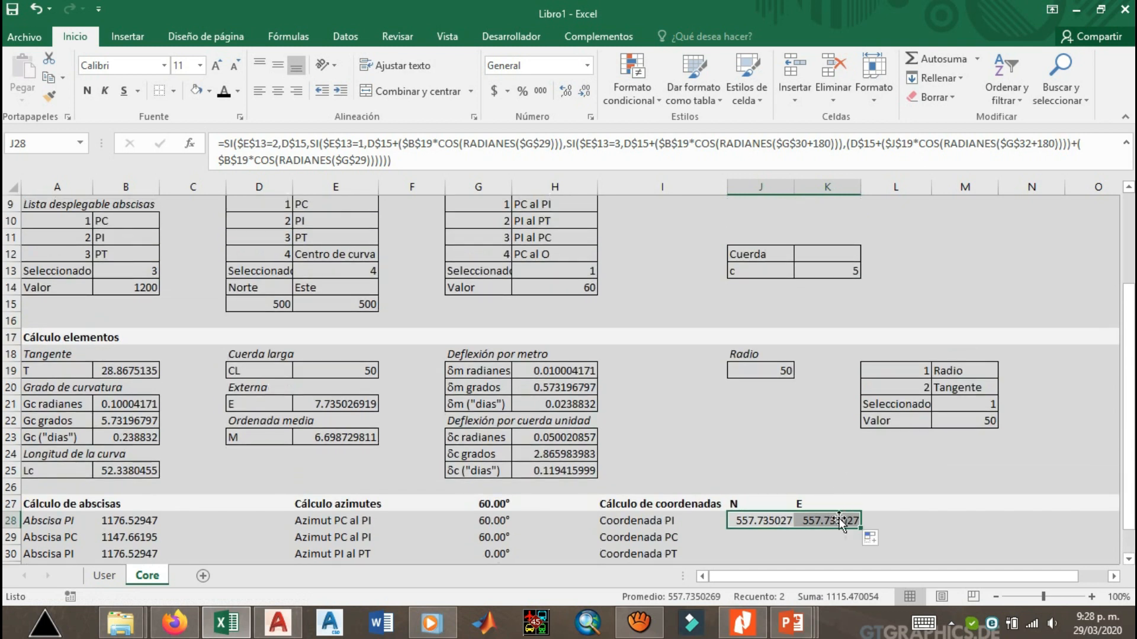
# Replace COS with SENO in the $G$29 term of the second SI and the $G$30+180 term of K28's formula.
pyautogui.click(840, 521)
pyautogui.click(487, 157)
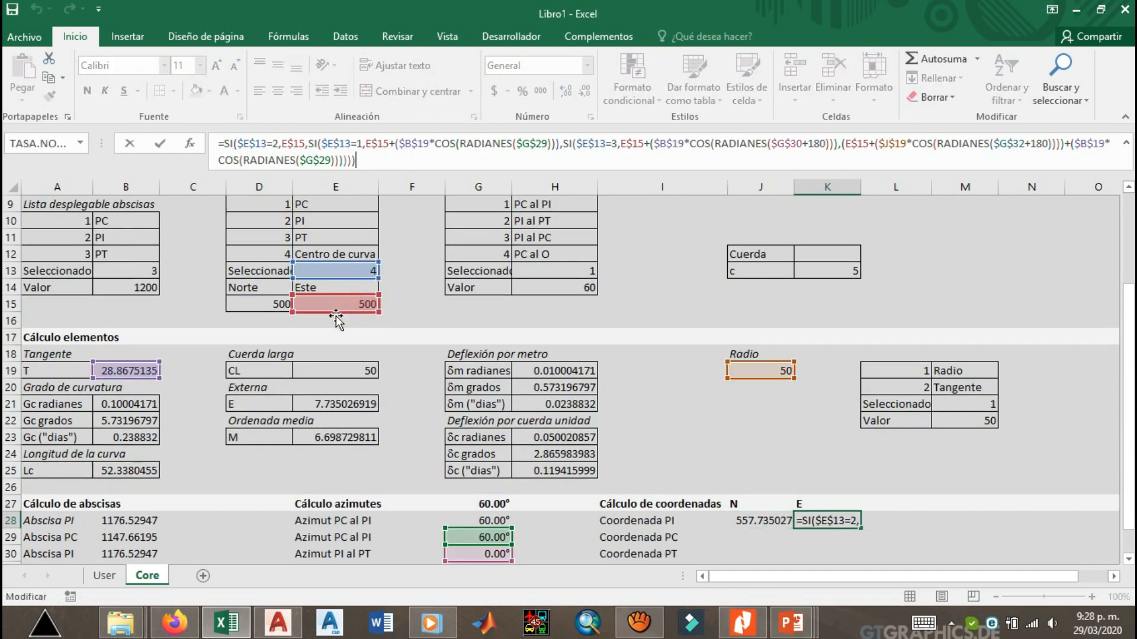
pyautogui.moveTo(1130, 355)
pyautogui.mouseDown()
pyautogui.moveTo(1133, 401)
pyautogui.moveTo(1133, 363)
pyautogui.mouseUp()
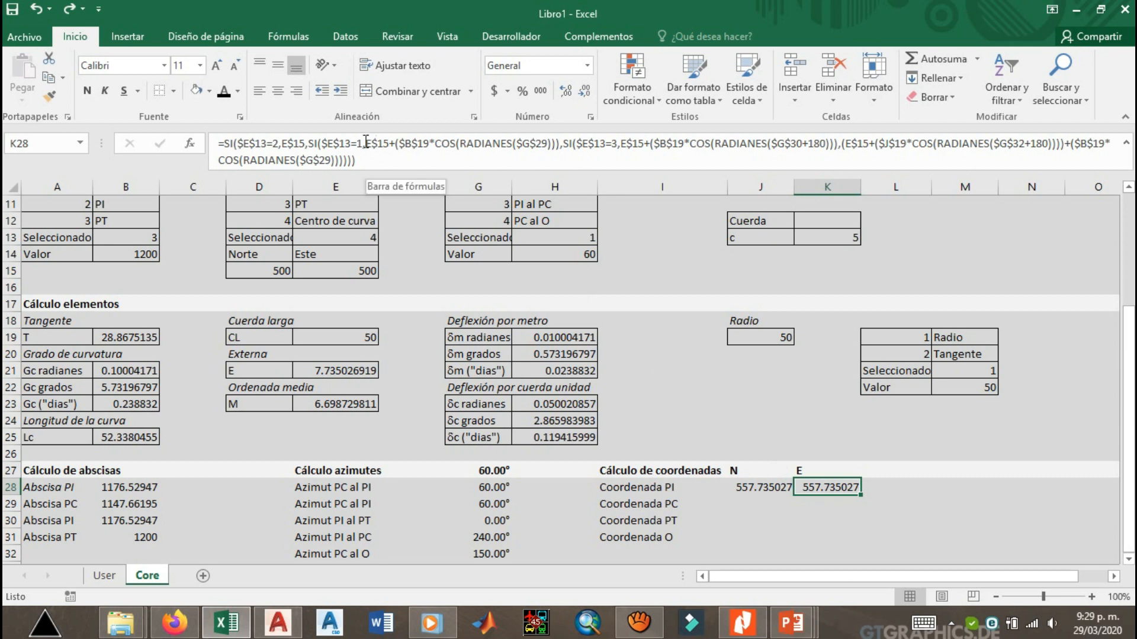
pyautogui.moveTo(435, 147); pyautogui.dragTo(457, 148)
pyautogui.write('SE')
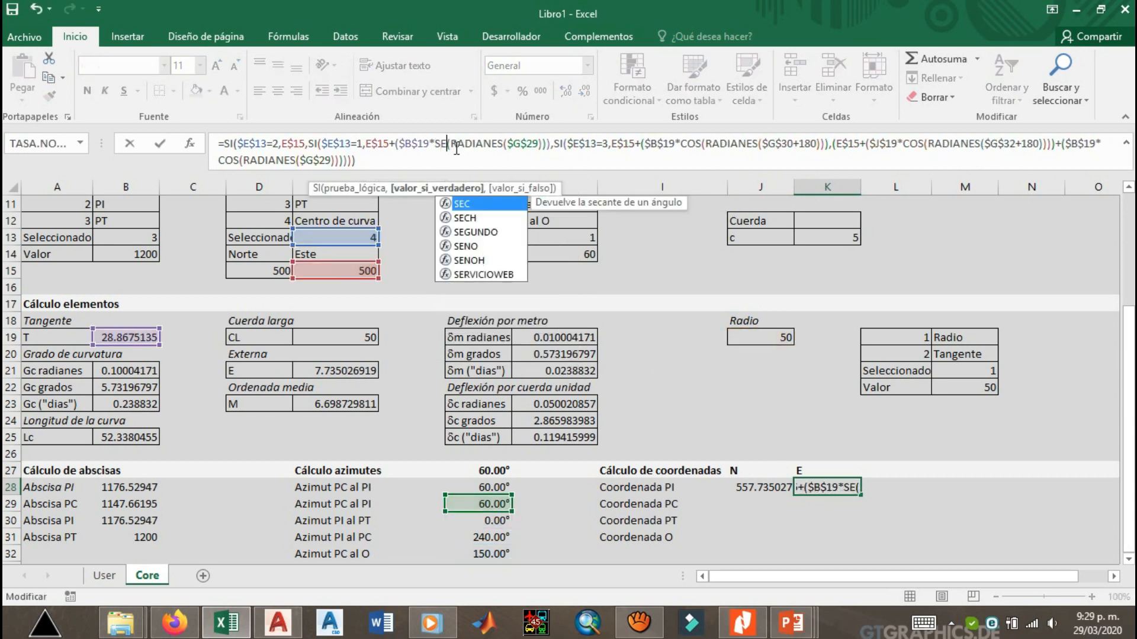
pyautogui.write('NO')
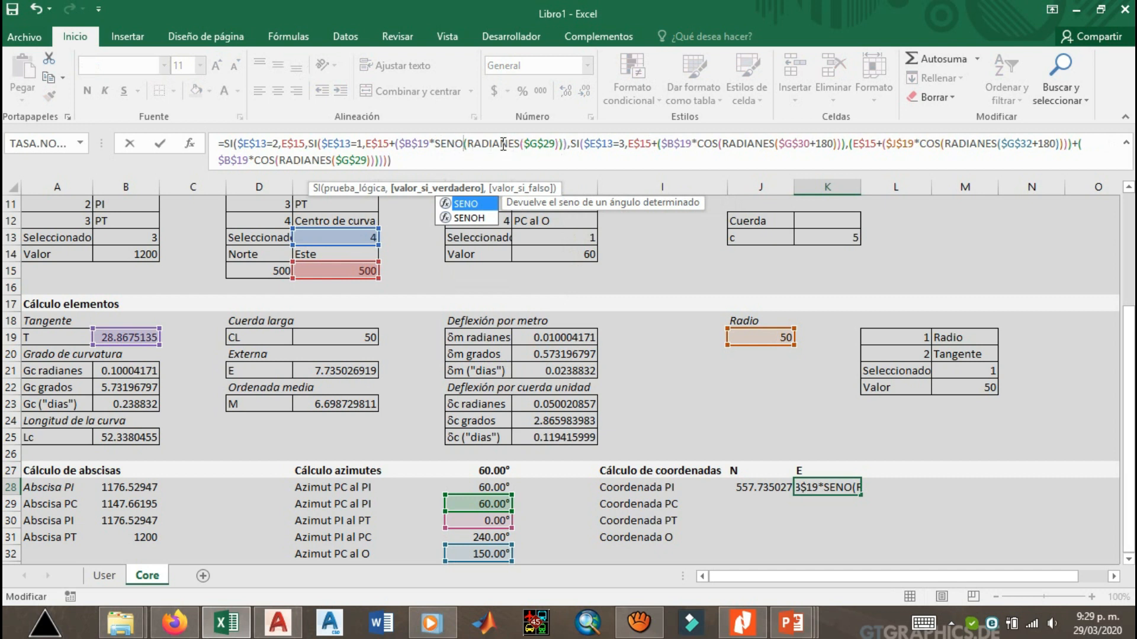
pyautogui.click(699, 145)
pyautogui.moveTo(700, 146); pyautogui.dragTo(718, 144)
pyautogui.write('SEN')
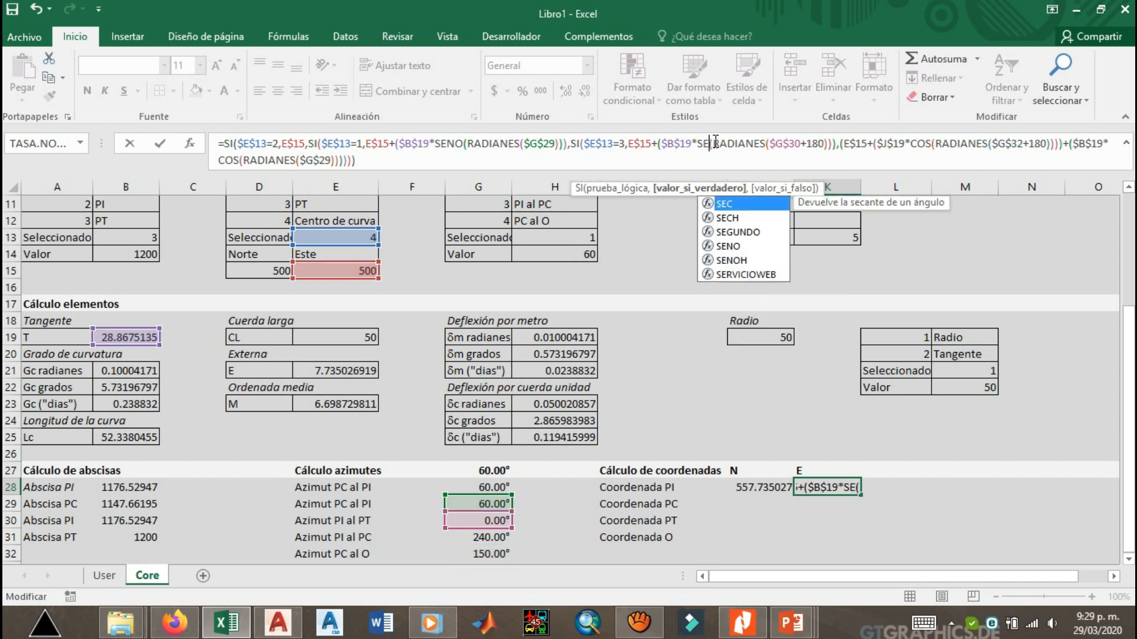
pyautogui.write('O')
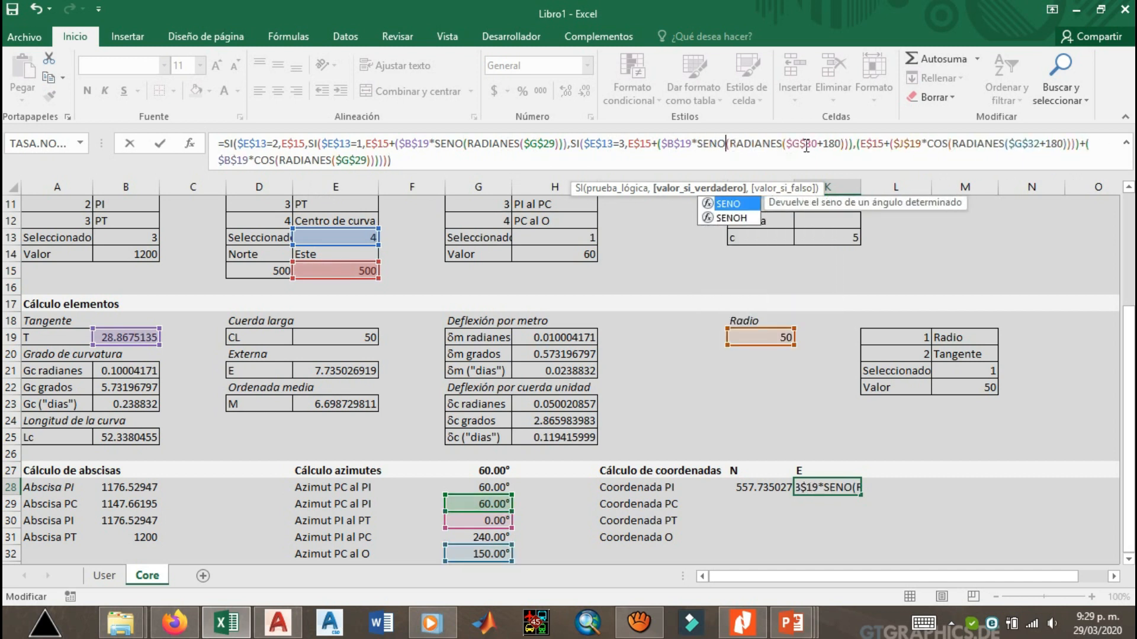
# Replace COS with SENO in the $G$32+180 radius term and the final $G$29 tangent term of K28's formula.
pyautogui.moveTo(931, 147); pyautogui.dragTo(947, 144)
pyautogui.write('SEB')
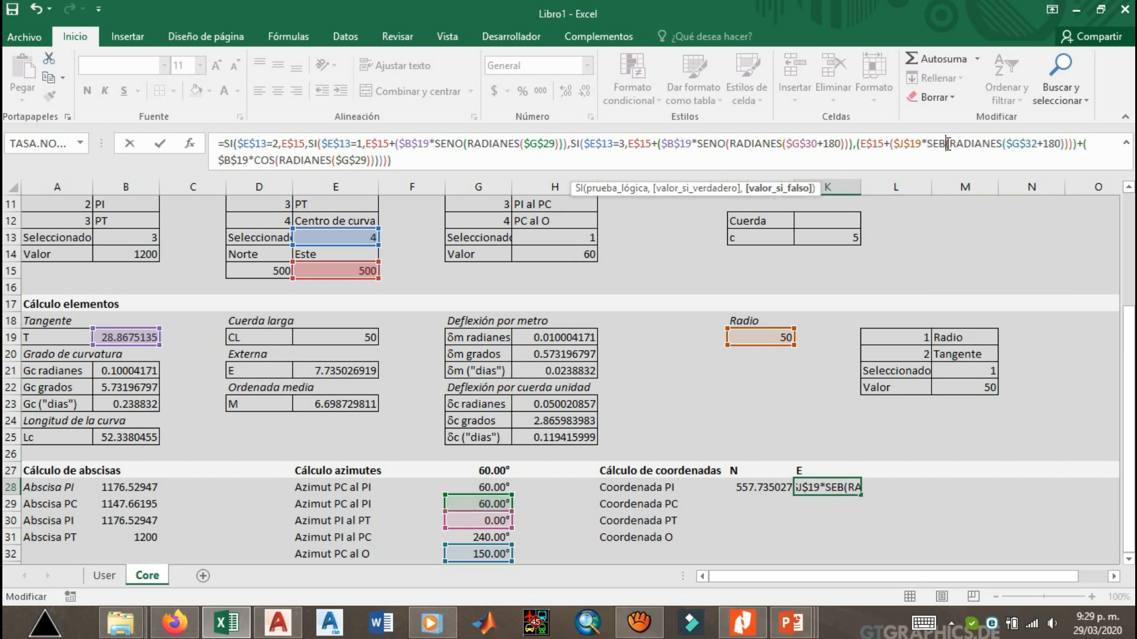
pyautogui.press('BackSpace')
pyautogui.write('NO')
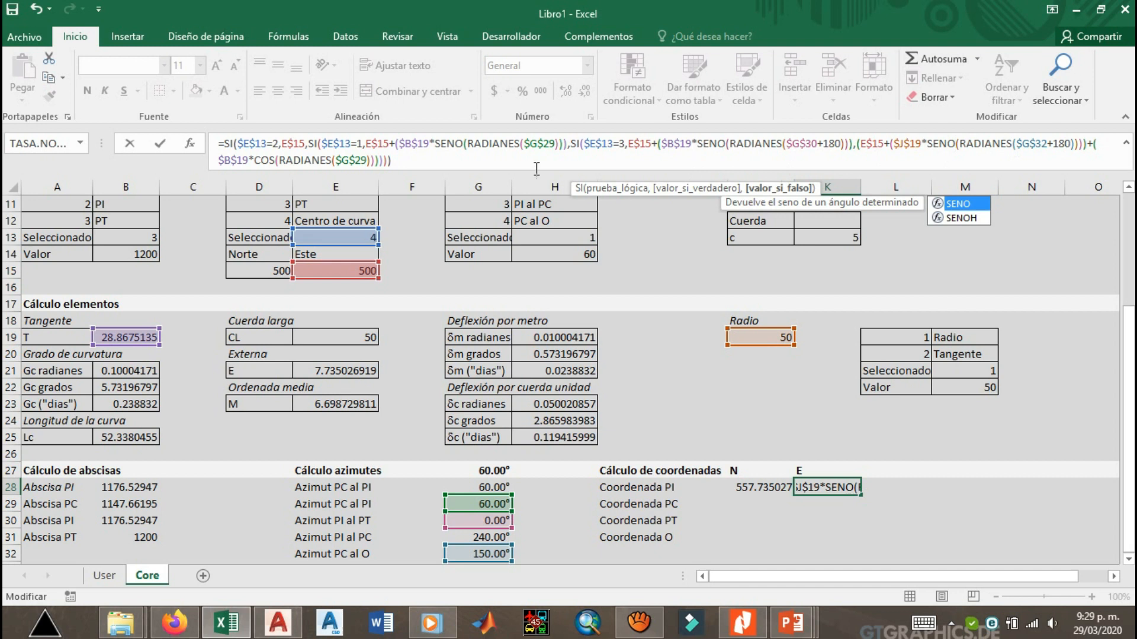
pyautogui.doubleClick(272, 167)
pyautogui.write('SENO')
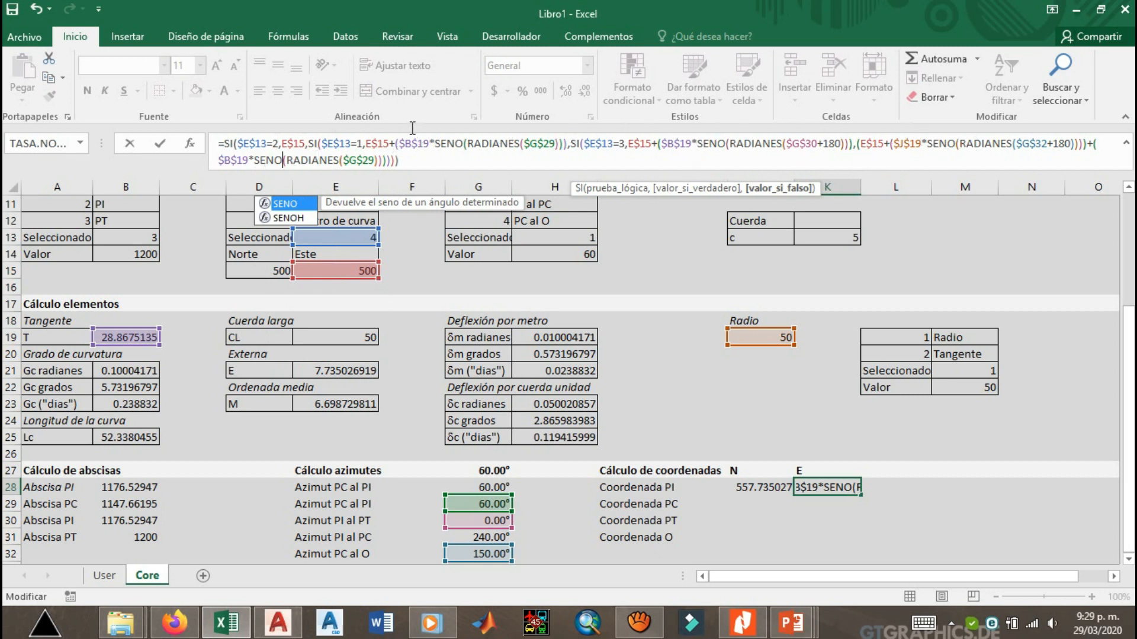
# Enter the edited SENO formula for the PI east coordinate in K28.
pyautogui.press('Return')
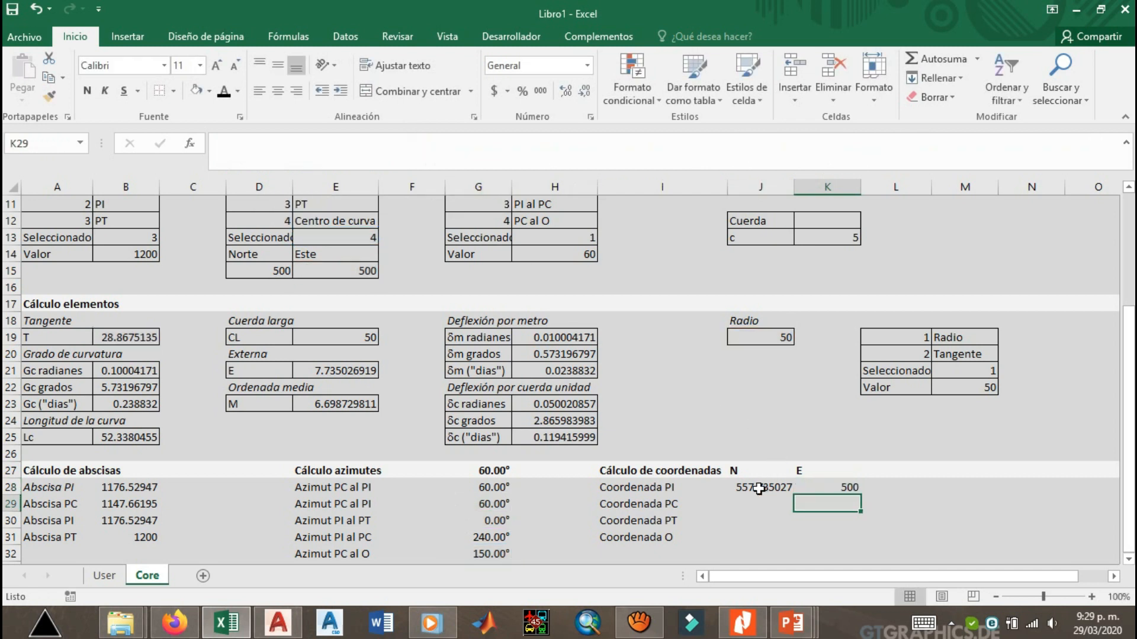
pyautogui.moveTo(759, 489); pyautogui.dragTo(841, 487)
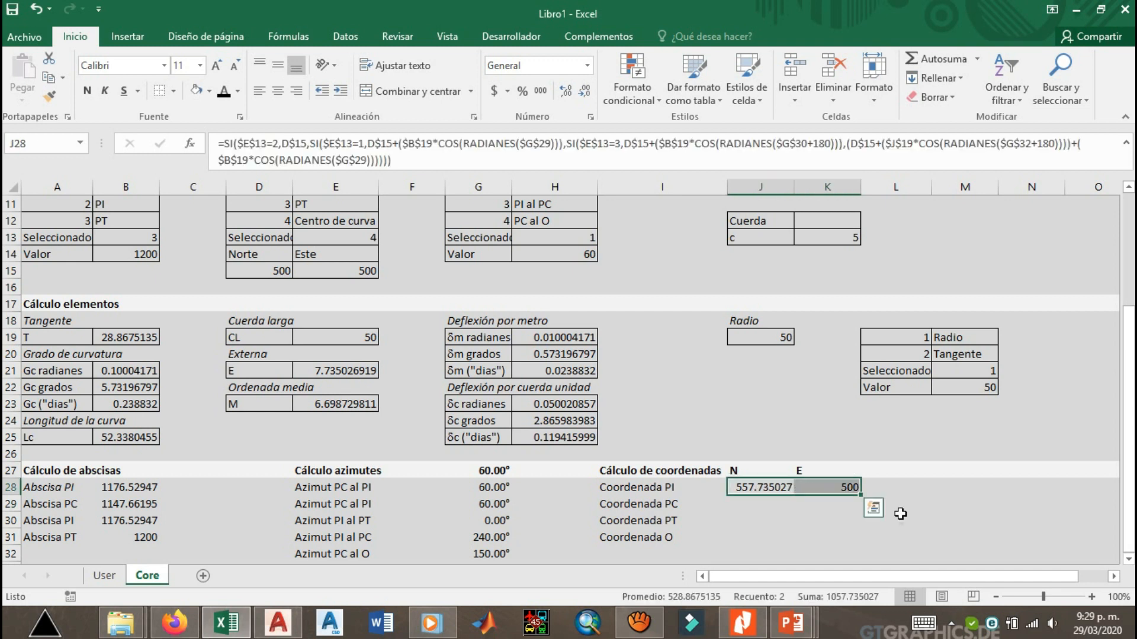
pyautogui.click(766, 504)
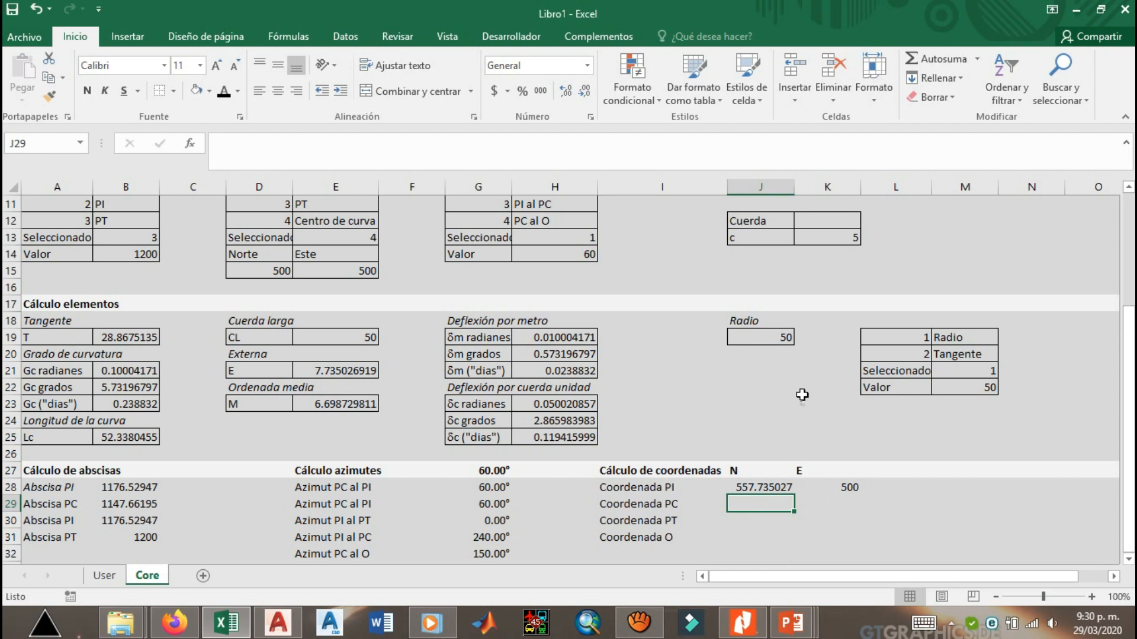
# Compare the PI north and east coordinate formulas in J28 and K28.
pyautogui.click(748, 488)
pyautogui.moveTo(747, 488); pyautogui.dragTo(810, 490)
pyautogui.click(775, 489)
pyautogui.click(811, 488)
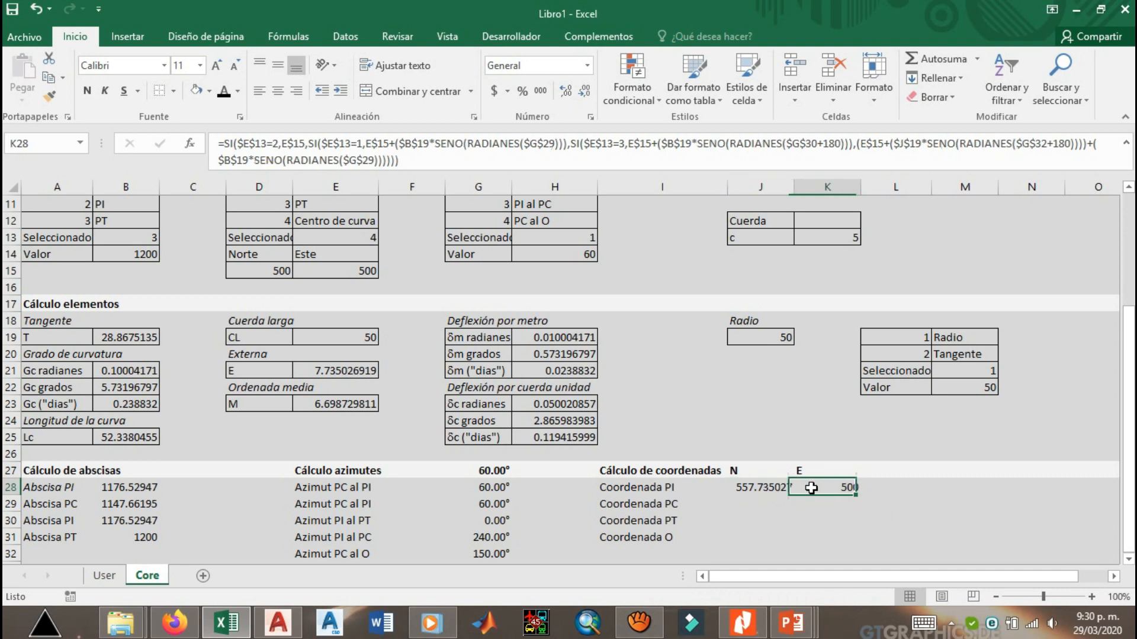
pyautogui.click(751, 490)
pyautogui.click(823, 487)
pyautogui.click(776, 488)
pyautogui.click(828, 488)
pyautogui.click(769, 488)
# In J29, build the PC north formula as =J28+B19*COS(RADIANES(G31, using the tangent and the PI to PC azimuth.
pyautogui.click(751, 505)
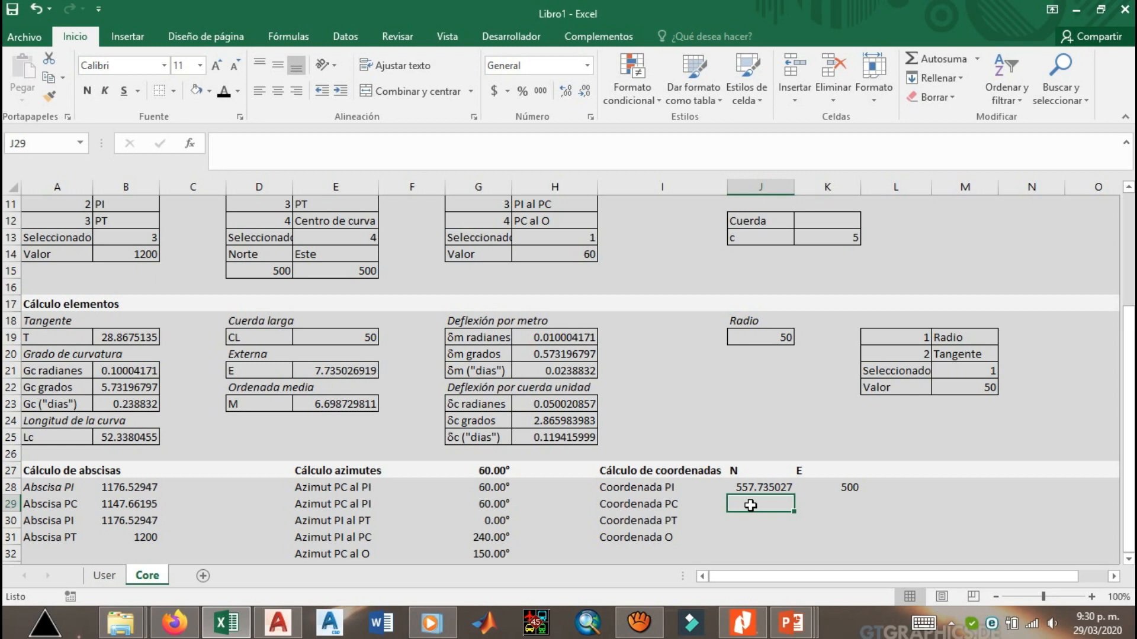
pyautogui.write('=')
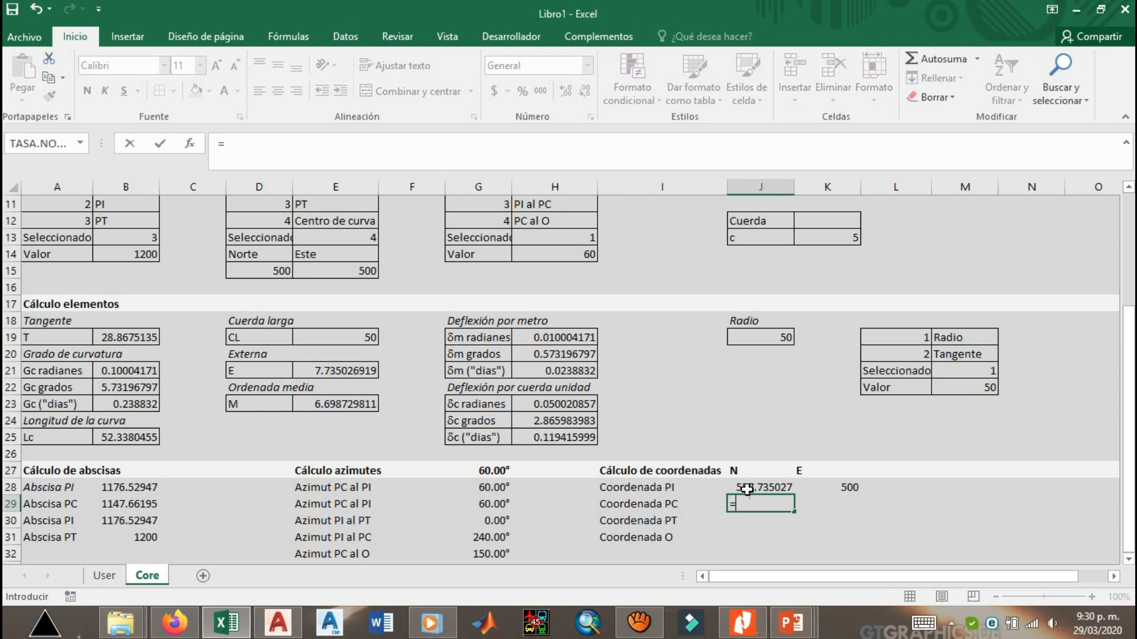
pyautogui.click(746, 489)
pyautogui.write('+')
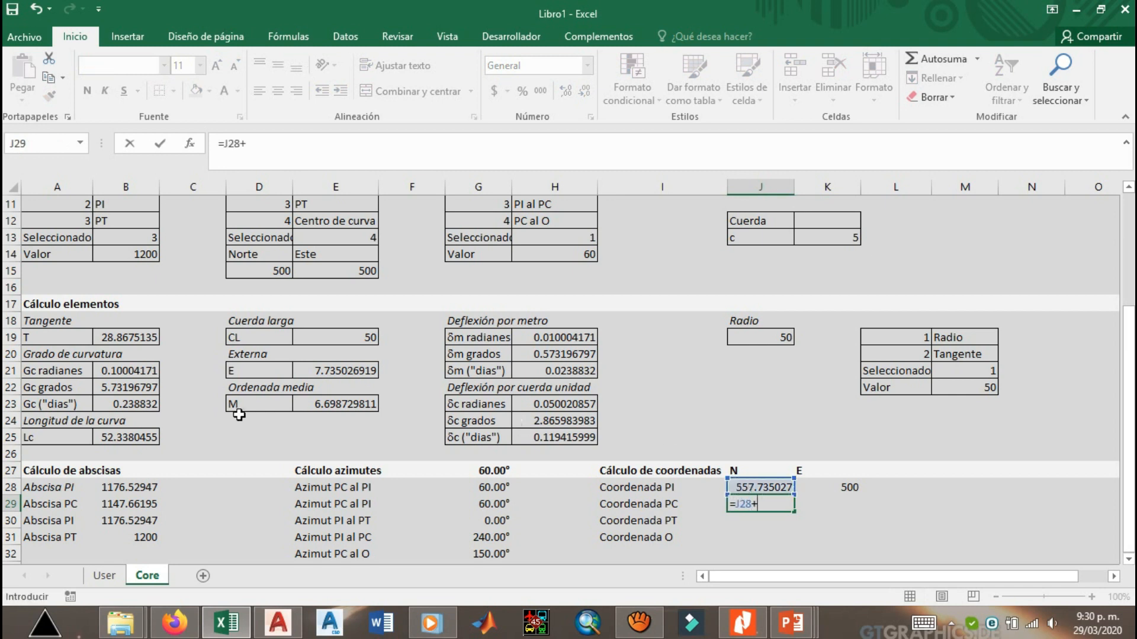
pyautogui.click(127, 337)
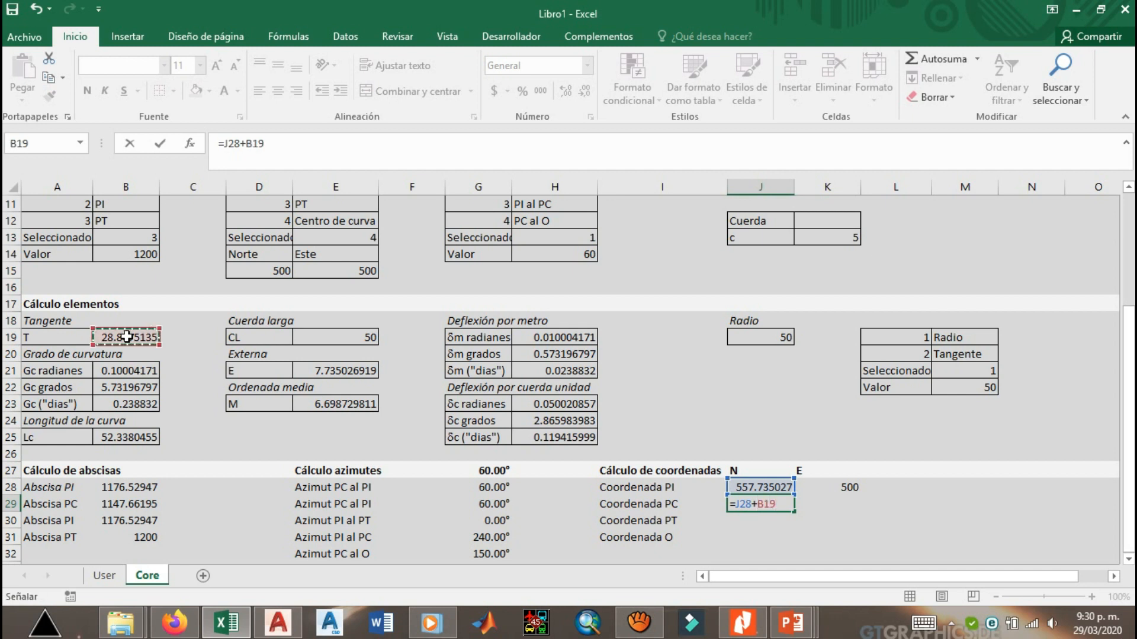
pyautogui.write('*COS')
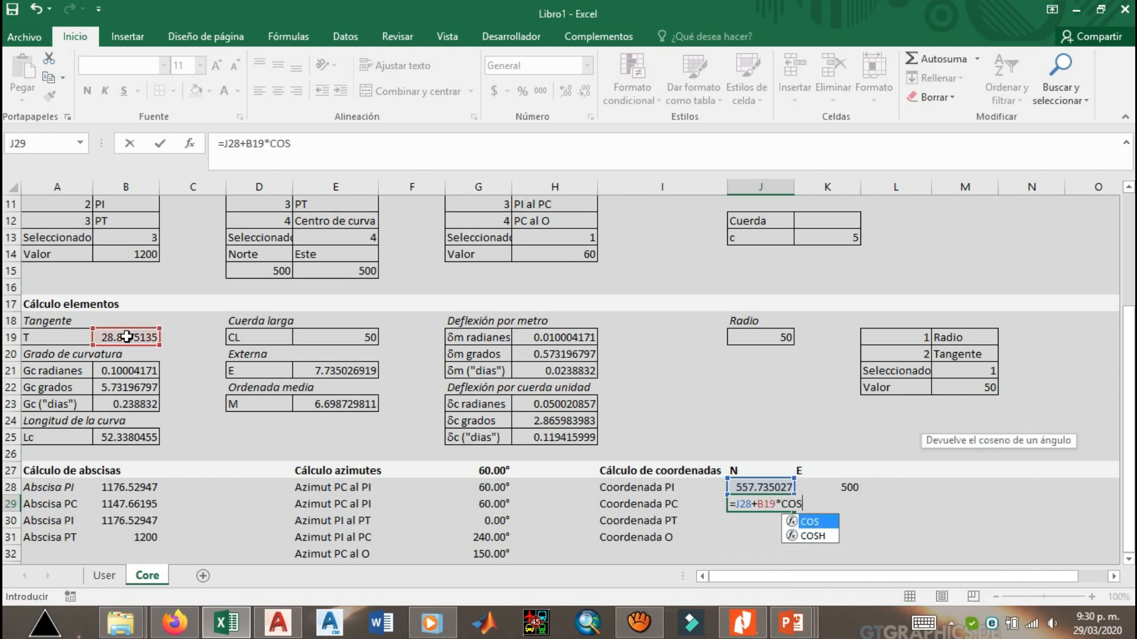
pyautogui.write('(RAD')
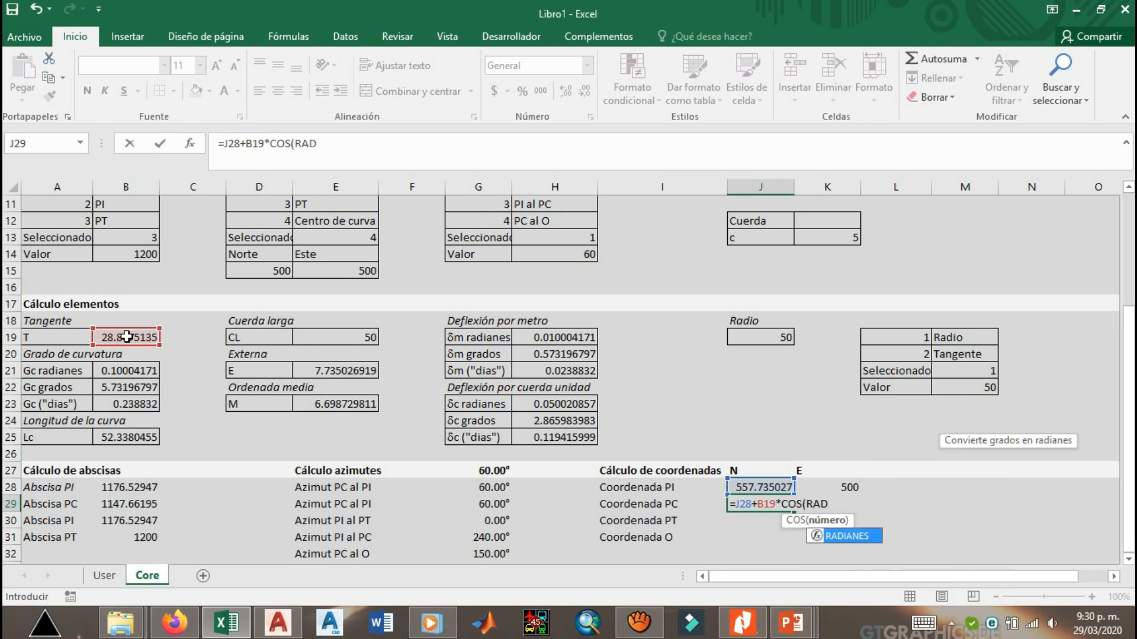
pyautogui.press('Tab')
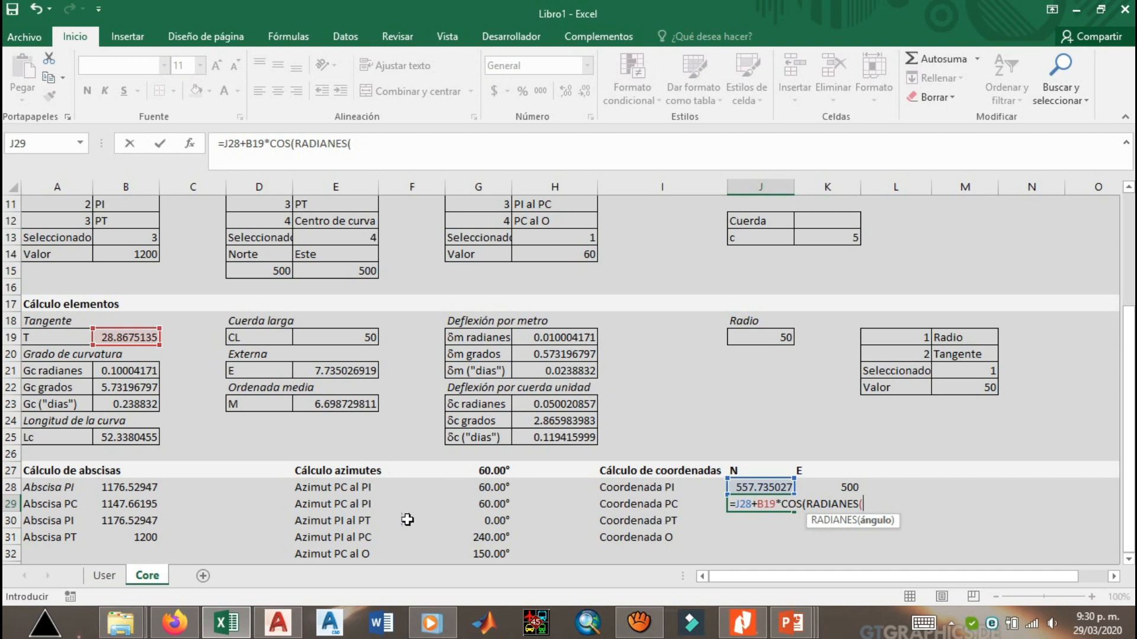
pyautogui.click(482, 537)
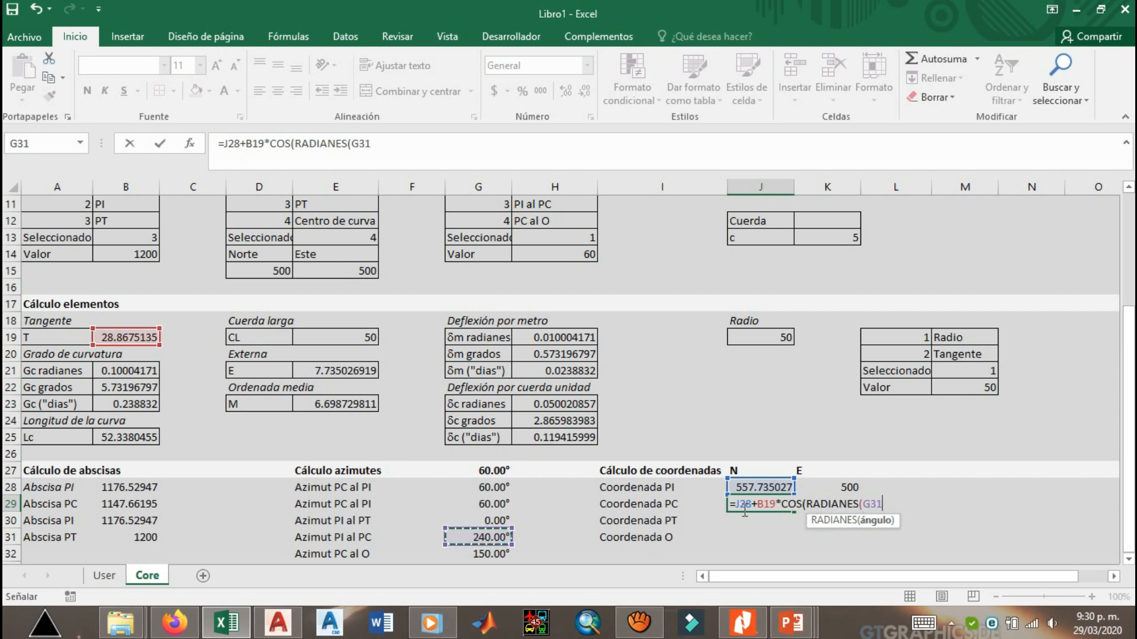
# Lock the references in J29 as J$28, $B$19 and $G$31, and enter the PC north formula.
pyautogui.doubleClick(745, 505)
pyautogui.press('F4')
pyautogui.doubleClick(780, 504)
pyautogui.press('F4')
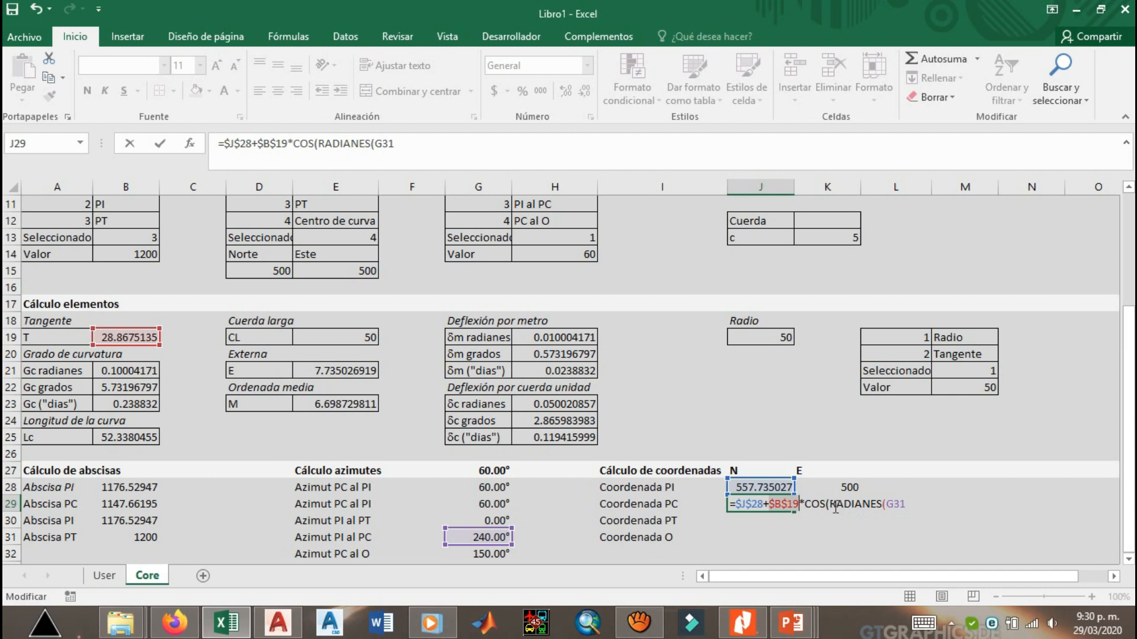
pyautogui.doubleClick(758, 504)
pyautogui.press('F4')
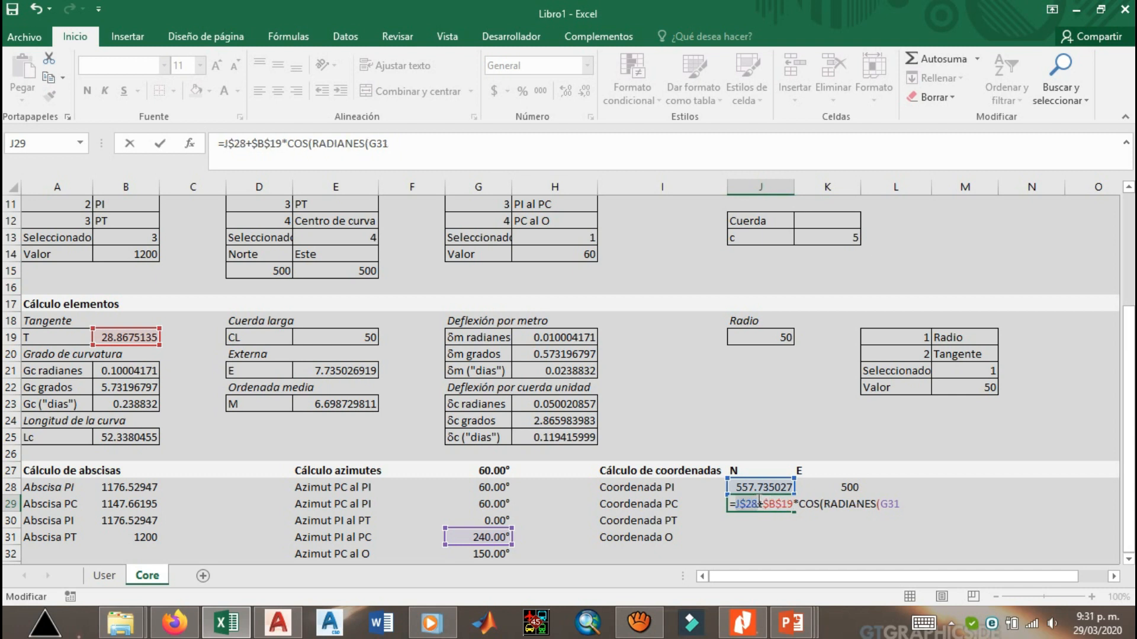
pyautogui.doubleClick(892, 503)
pyautogui.press('F4')
pyautogui.press('Return')
pyautogui.press('Return')
# Copy the PC north formula from J29 across to K29 and replace COS with SENO in the copy.
pyautogui.click(771, 504)
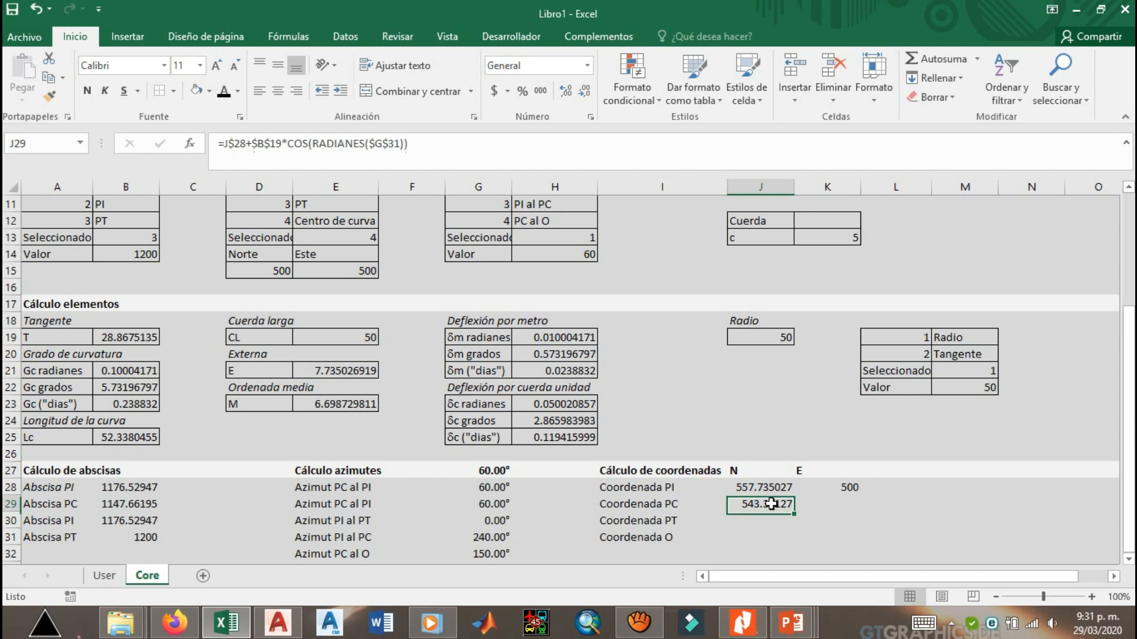
pyautogui.moveTo(793, 514); pyautogui.dragTo(834, 507)
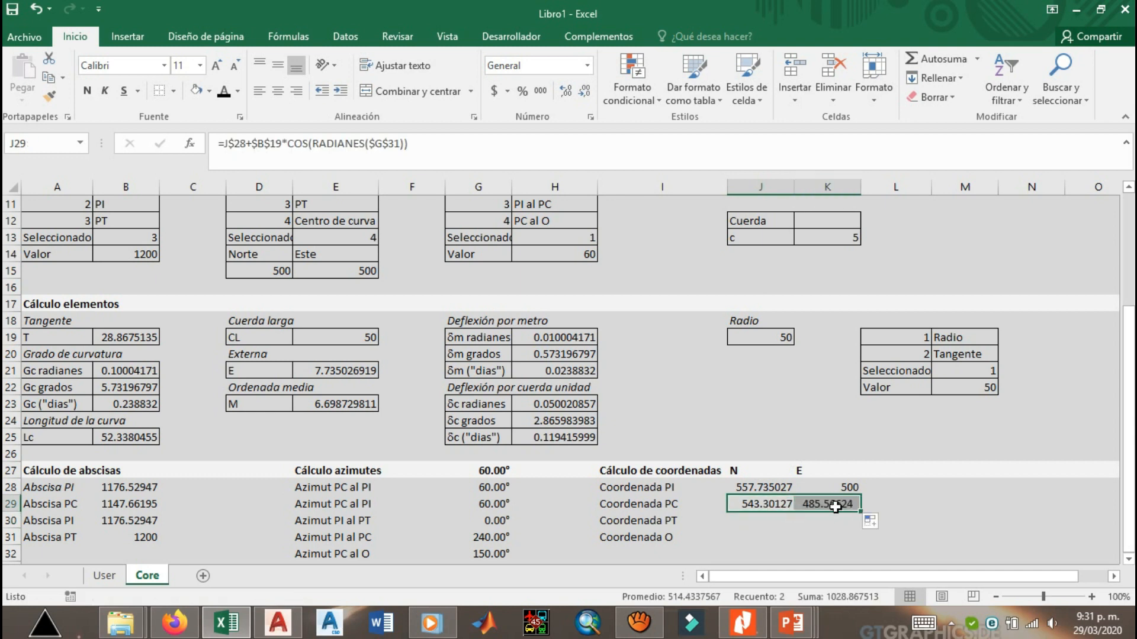
pyautogui.click(835, 507)
pyautogui.click(568, 155)
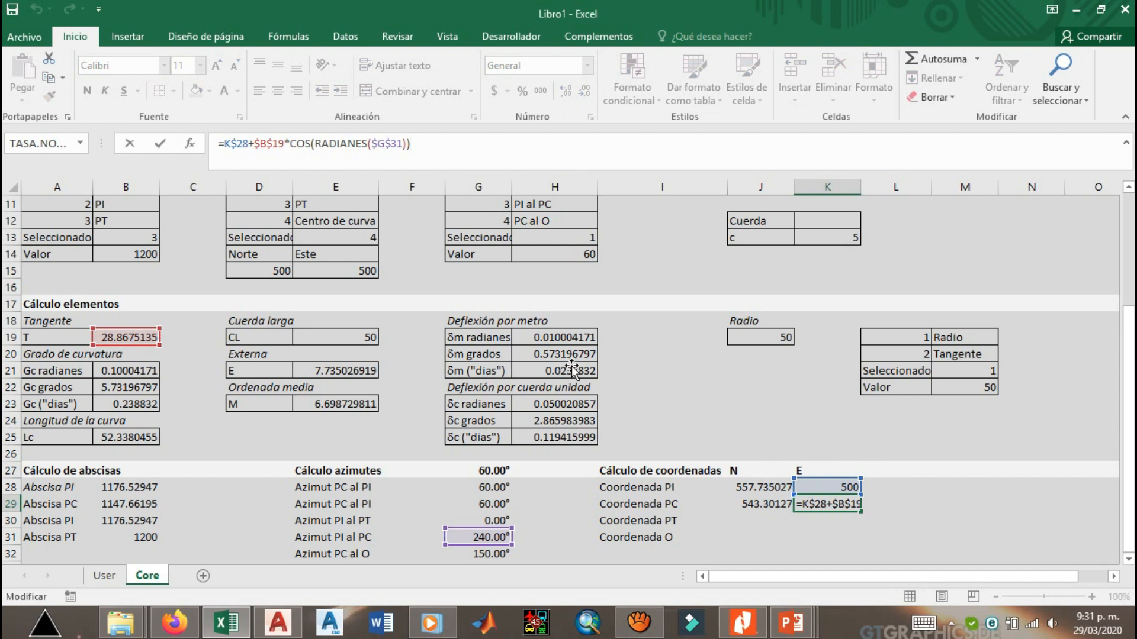
pyautogui.moveTo(290, 145); pyautogui.dragTo(314, 148)
pyautogui.write('SENO')
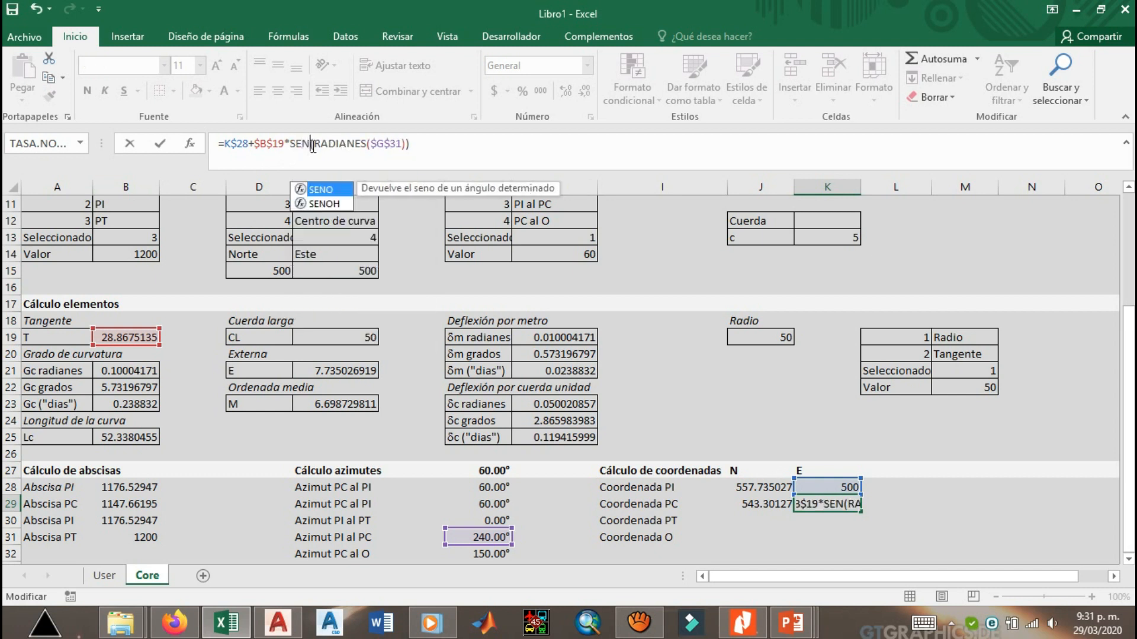
pyautogui.press('Return')
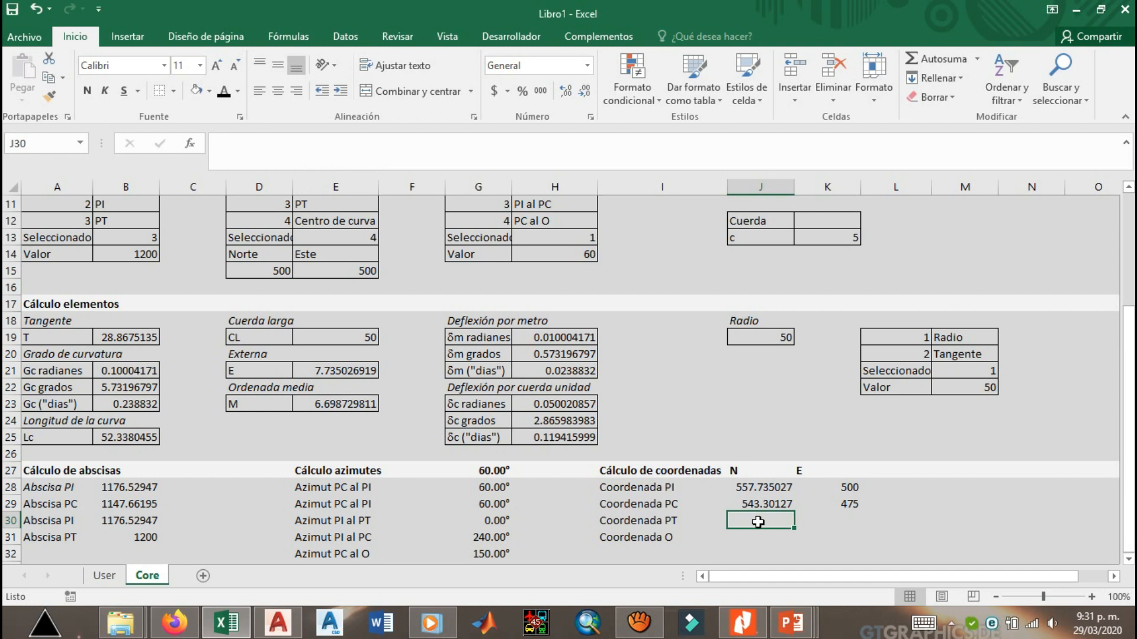
# Start the PT north formula in J30 with =J$28+$B$19*COS, using the PI north coordinate and the tangent.
pyautogui.write('=')
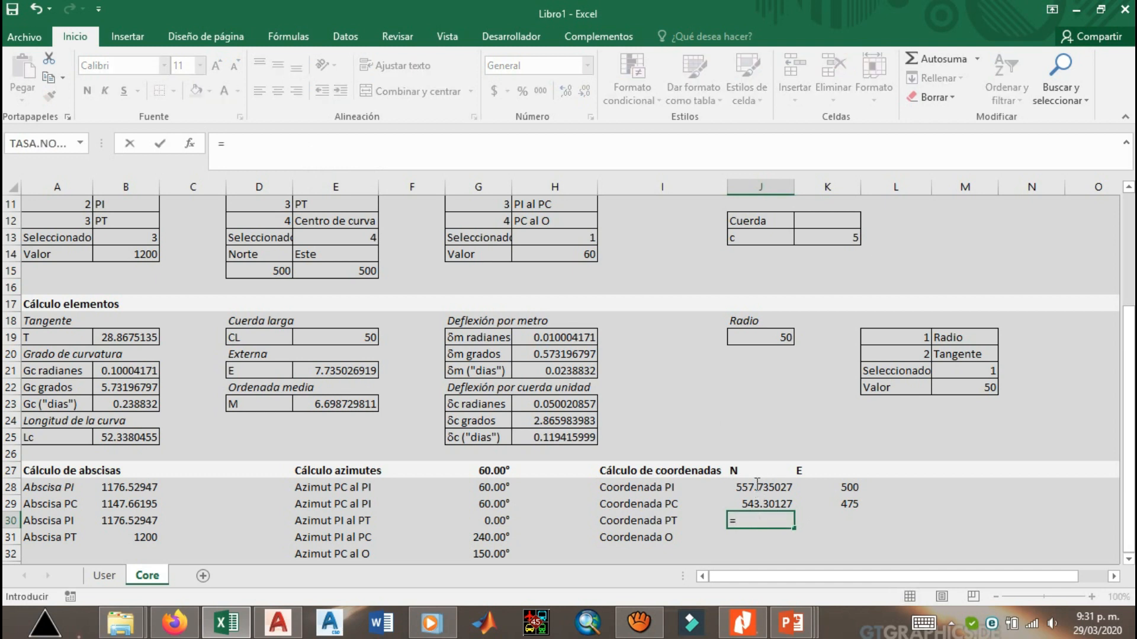
pyautogui.click(756, 485)
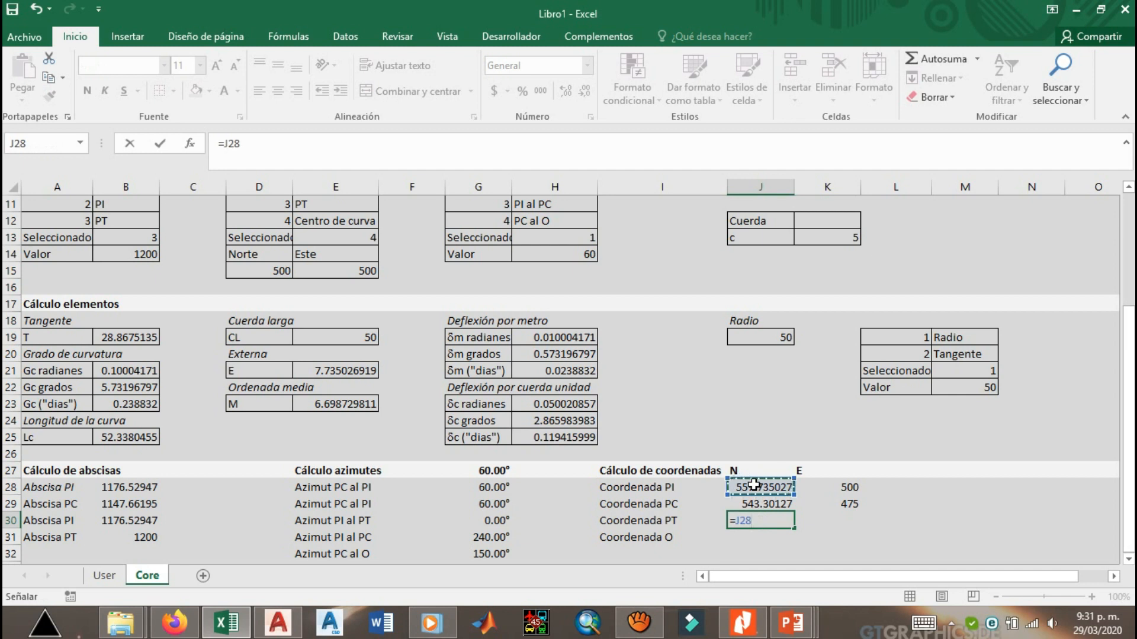
pyautogui.press('F4')
pyautogui.press('F4')
pyautogui.write('+')
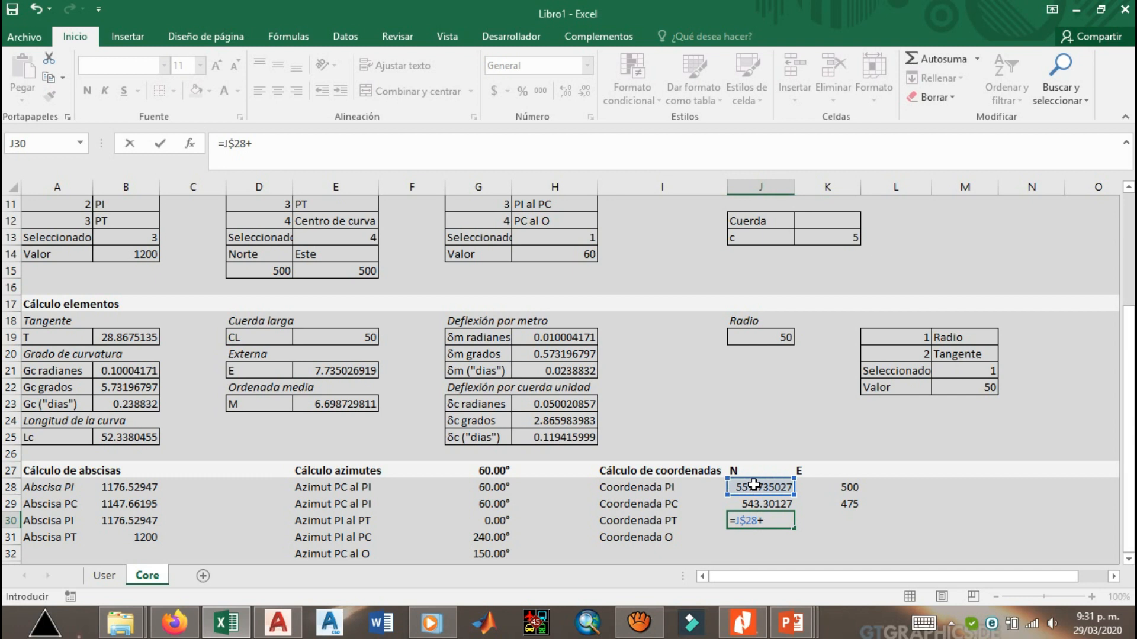
pyautogui.click(131, 333)
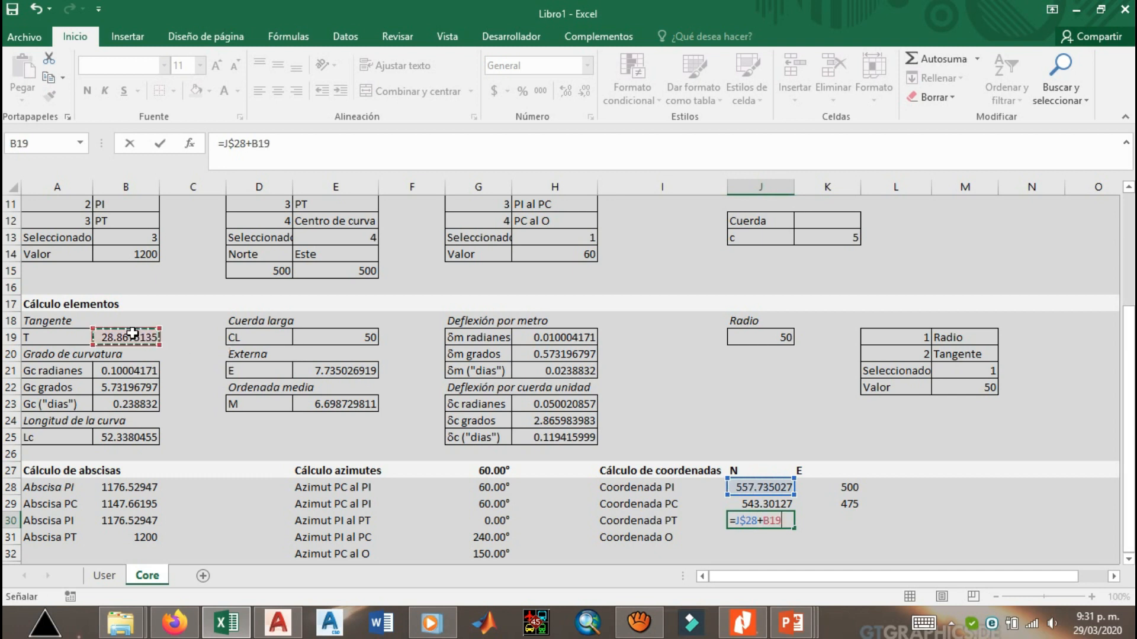
pyautogui.press('F4')
pyautogui.write('*')
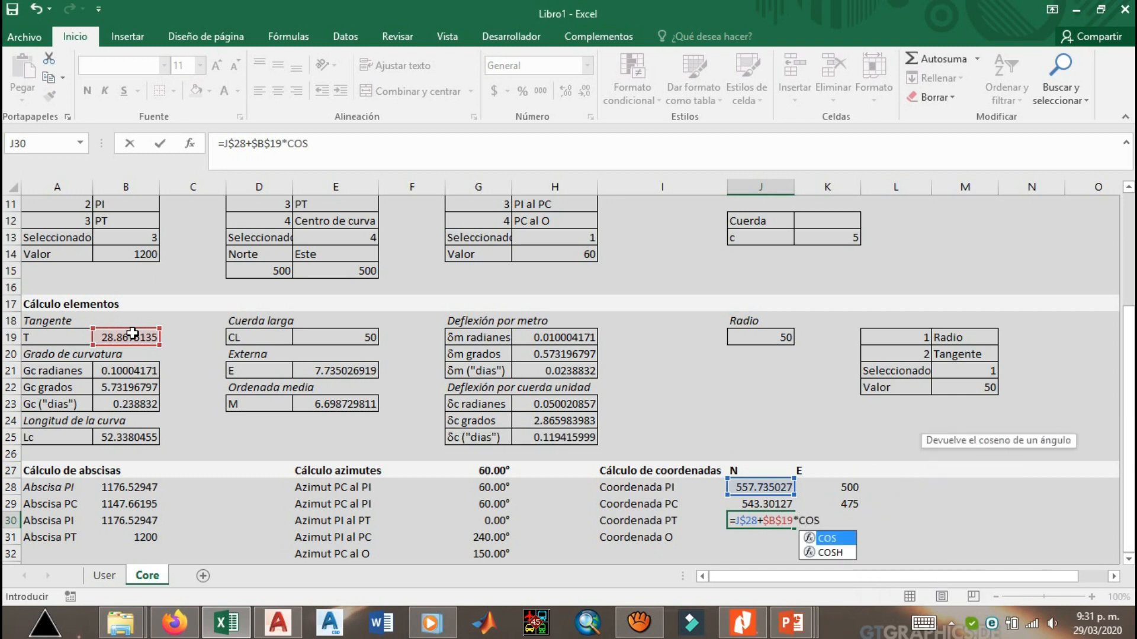
# Complete the cosine argument with RADIANES($G$30), the PI to PT azimuth, and enter the formula in J30.
pyautogui.write('RA')
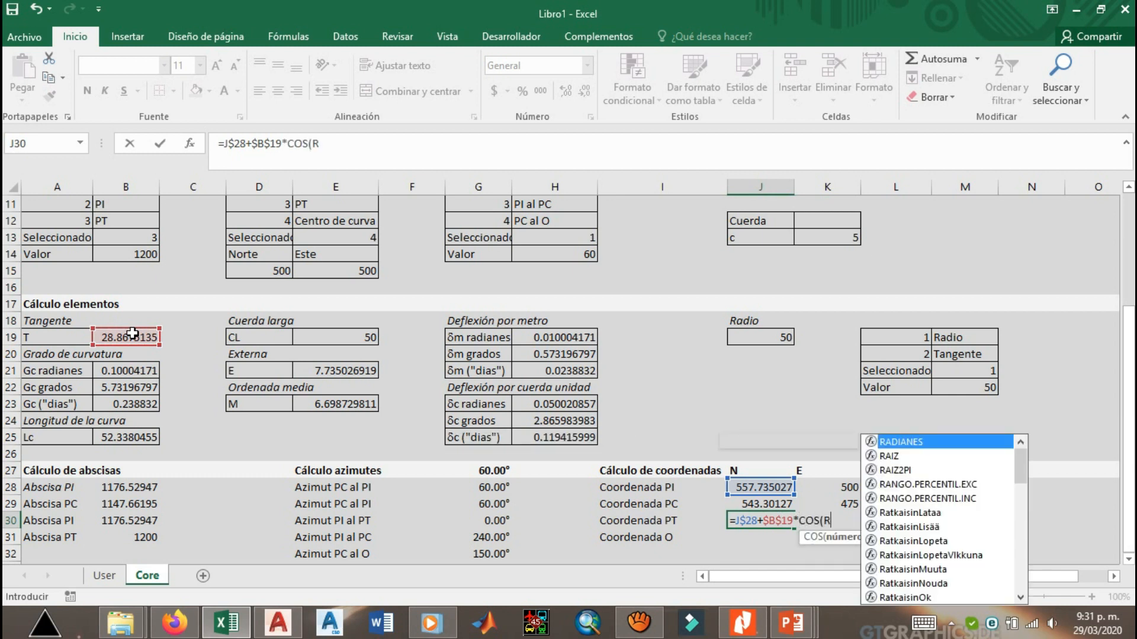
pyautogui.press('Tab')
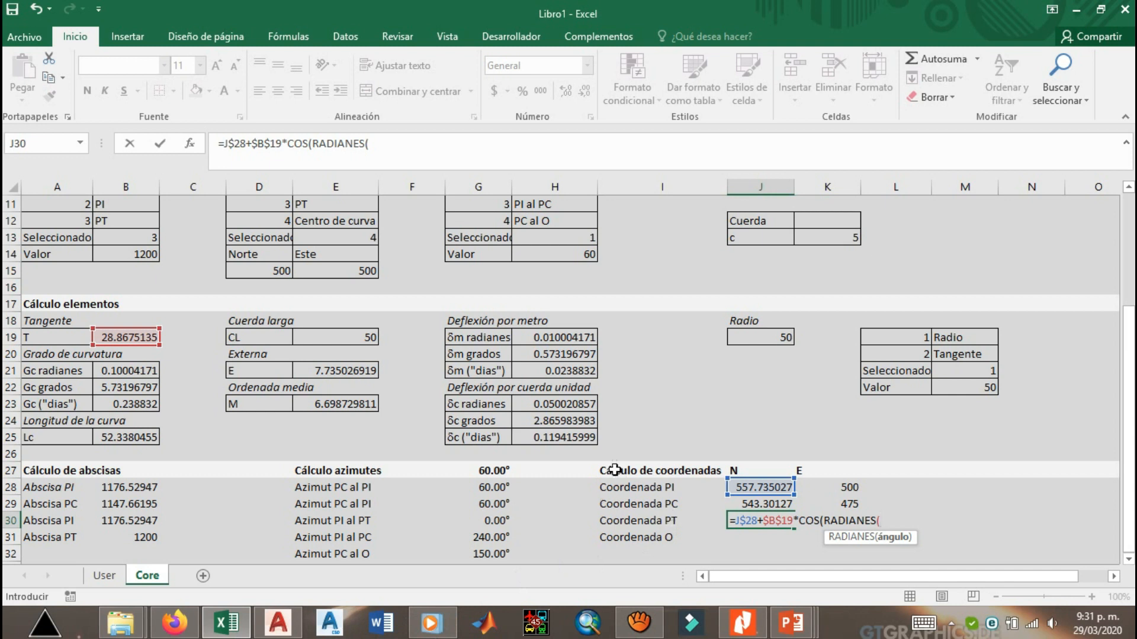
pyautogui.click(485, 524)
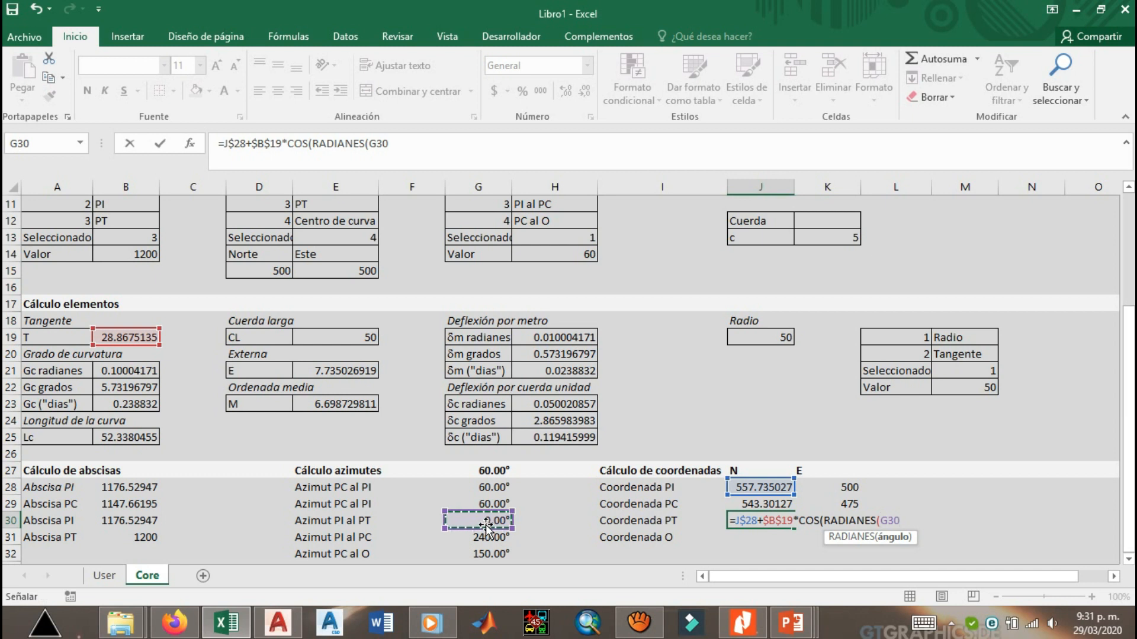
pyautogui.press('F4')
pyautogui.press('Return')
pyautogui.press('Return')
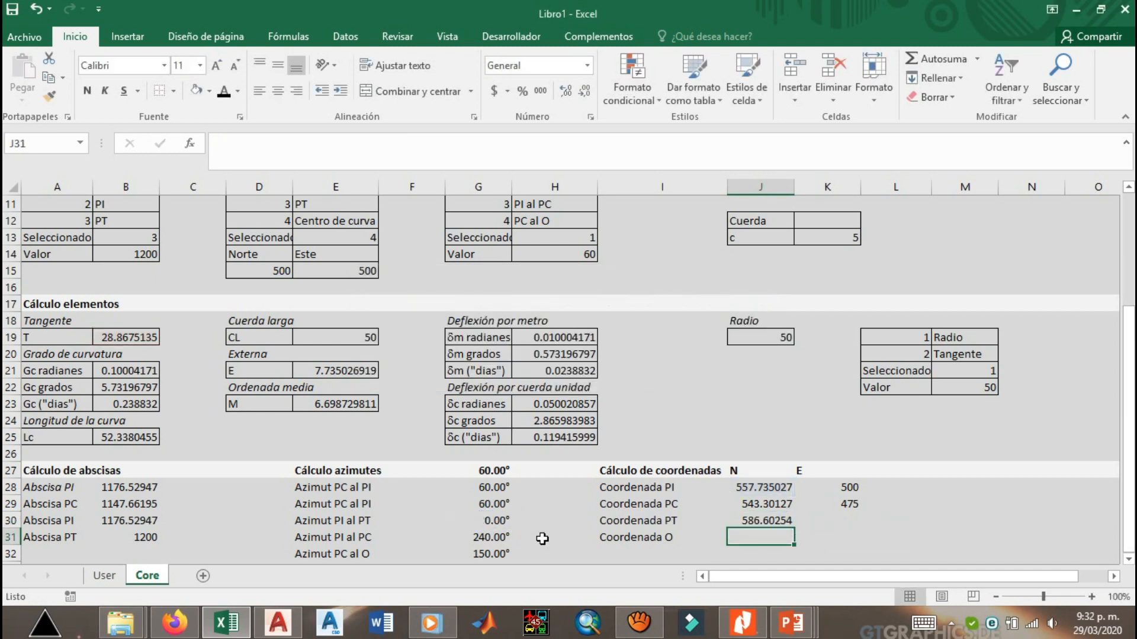
# Copy the PT north formula from J30 across to K30 and replace COS with SENO in the copy.
pyautogui.click(774, 519)
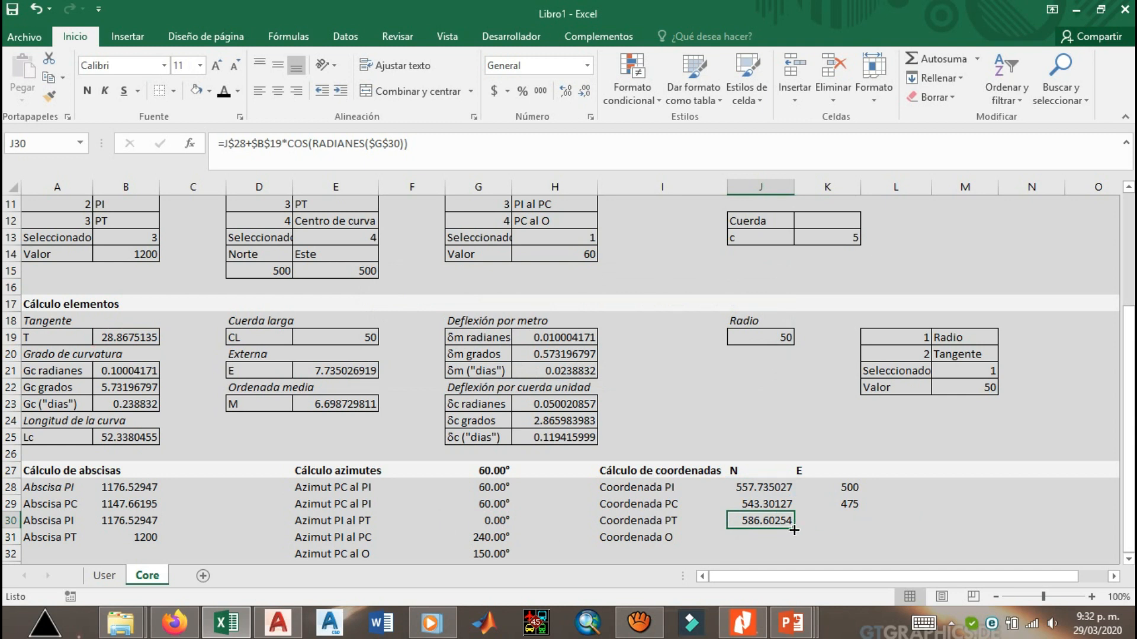
pyautogui.moveTo(795, 529); pyautogui.dragTo(855, 525)
pyautogui.click(447, 147)
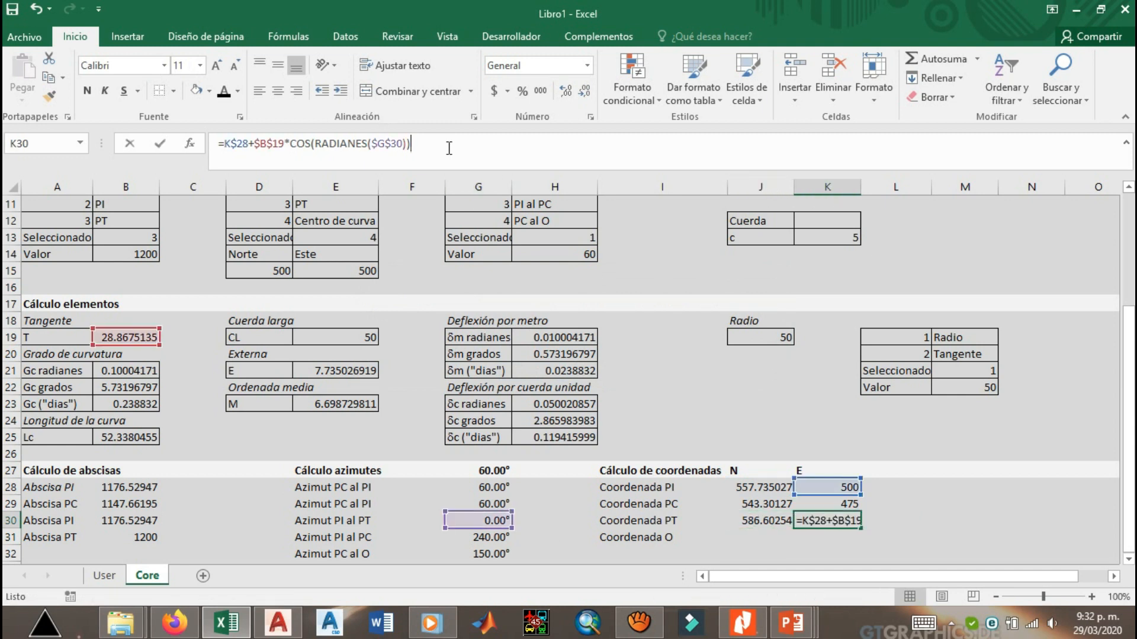
pyautogui.moveTo(292, 144); pyautogui.dragTo(310, 144)
pyautogui.write('SENO')
pyautogui.press('Return')
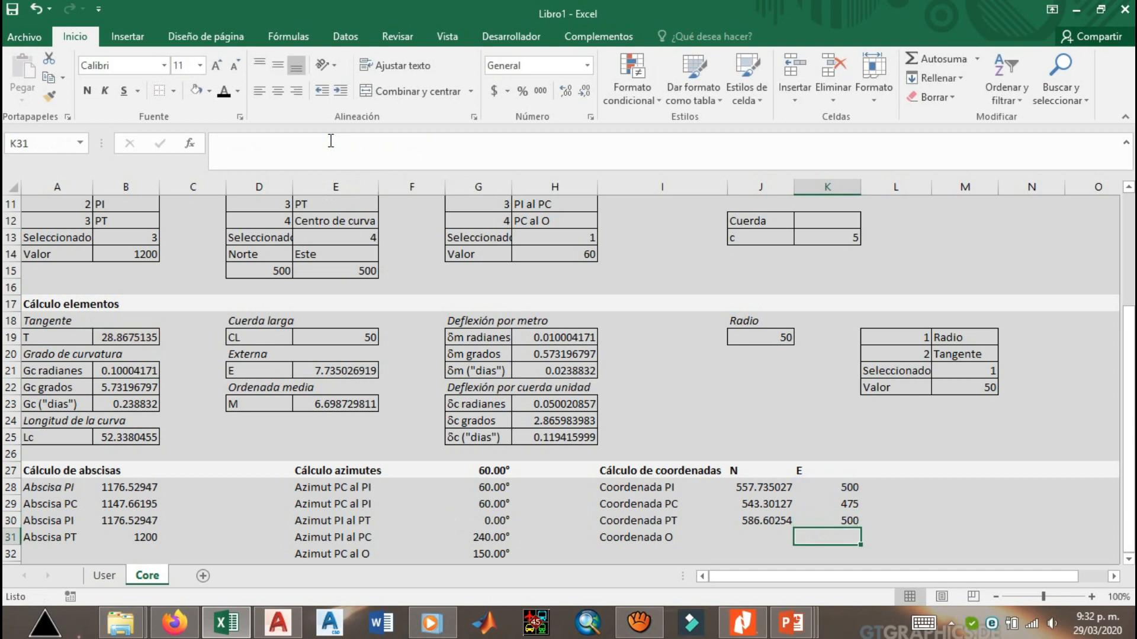
# Start the O north formula in J31 with =J$29+$J$19, using the PC north coordinate and the radius, checking the curve diagram in PowerPoint.
pyautogui.press('Left')
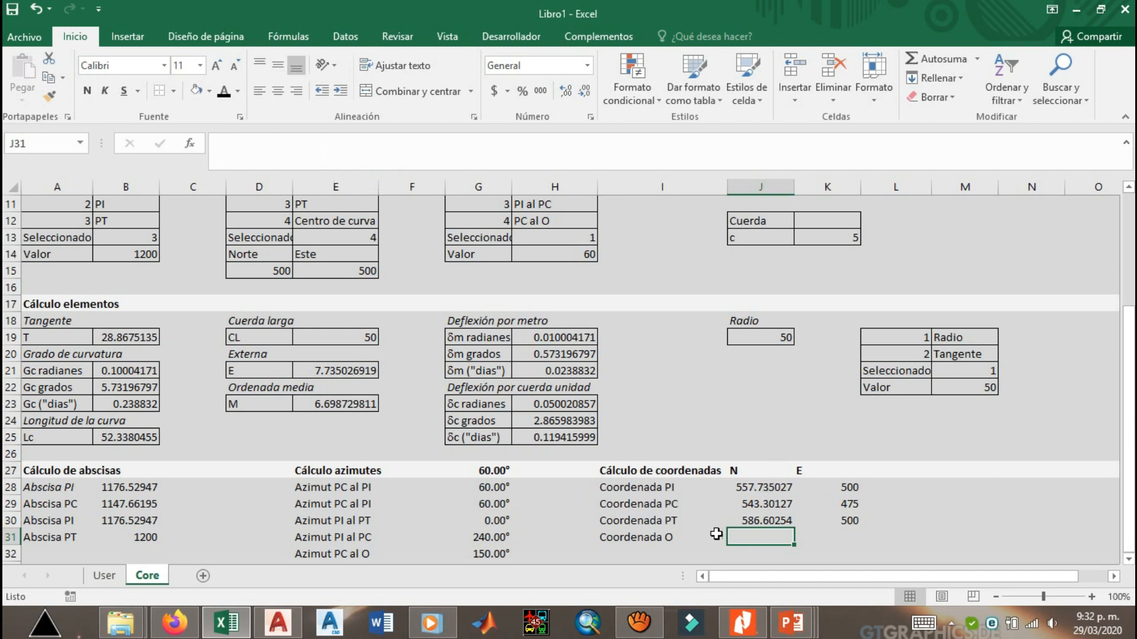
pyautogui.write('=')
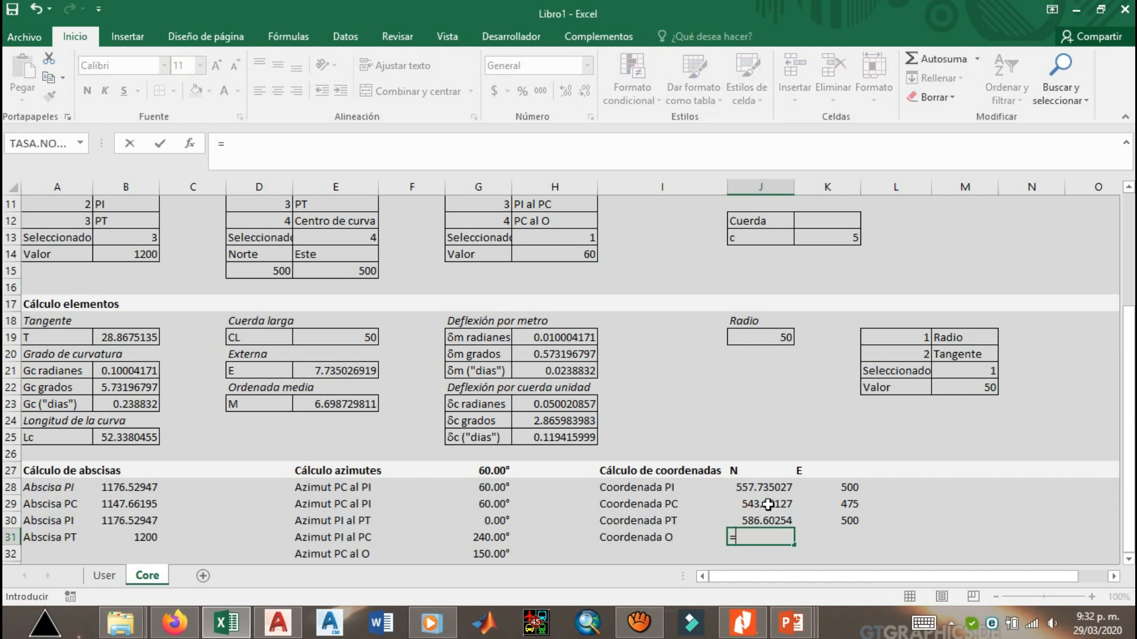
pyautogui.click(768, 504)
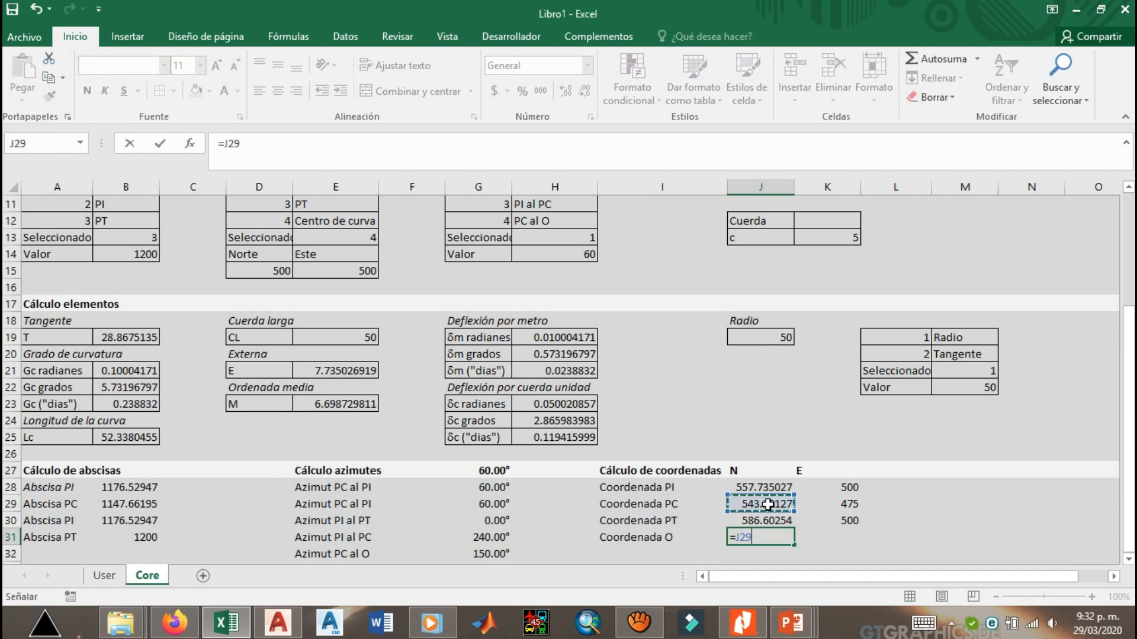
pyautogui.press('F4')
pyautogui.press('F4')
pyautogui.write('+')
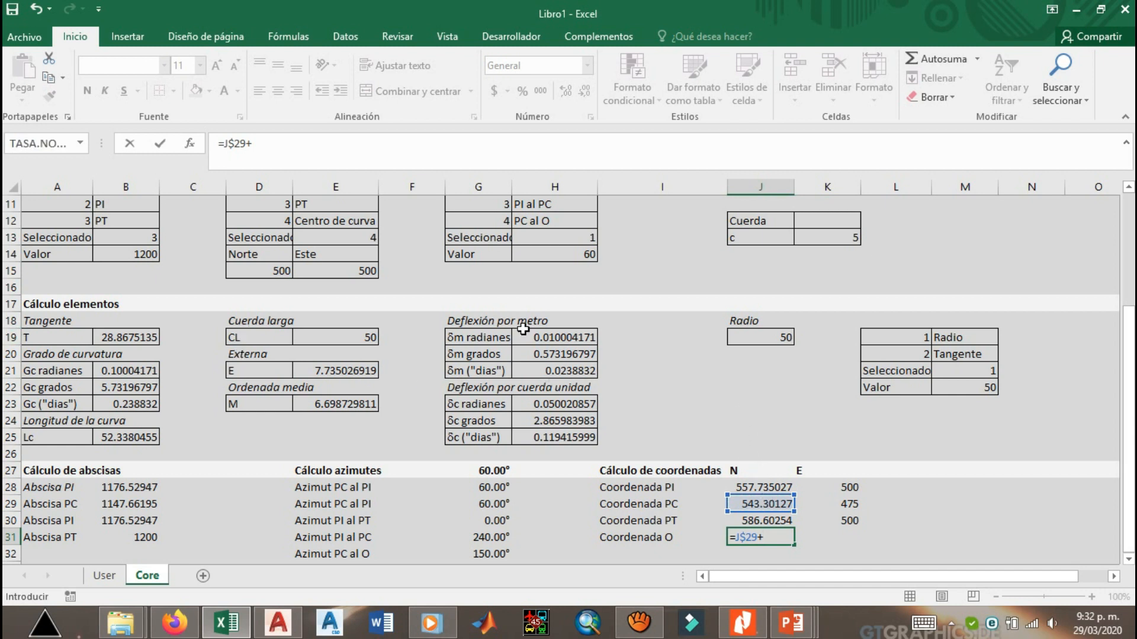
pyautogui.click(776, 334)
pyautogui.hotkey('alt', 'Tab')
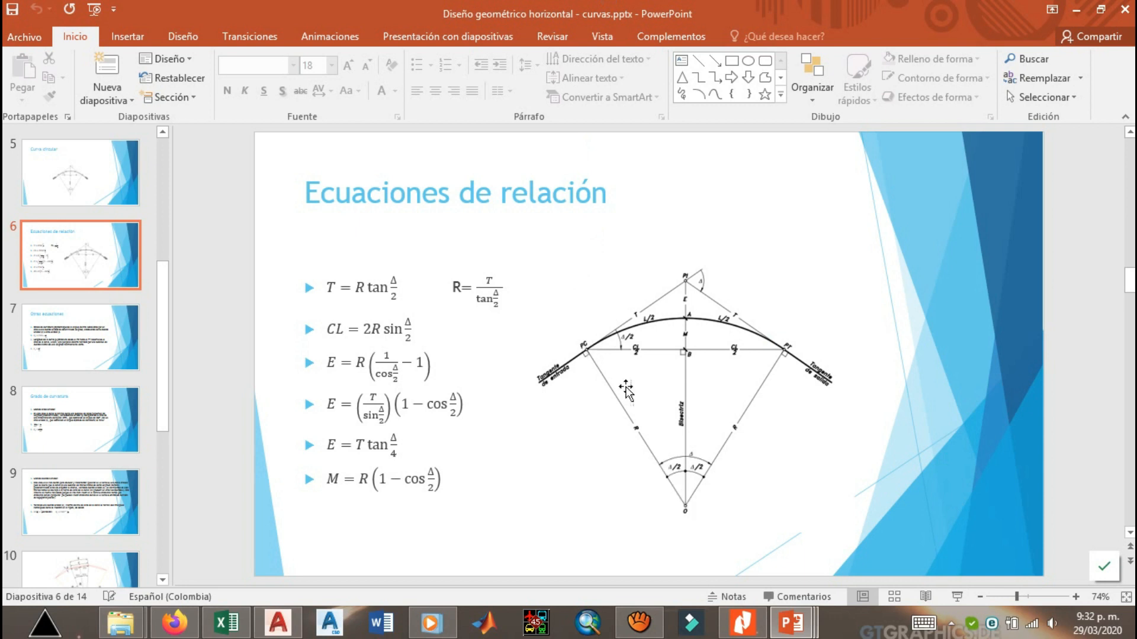
pyautogui.hotkey('alt', 'Tab')
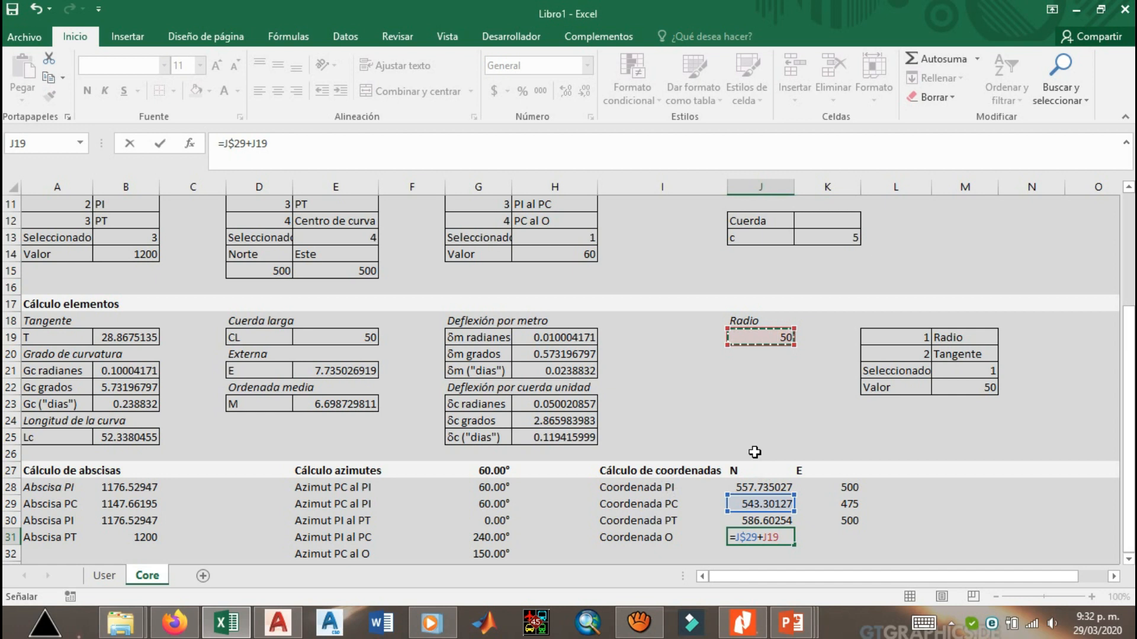
pyautogui.press('F4')
# Multiply the radius by COS(RADIANES($G$32)), using the PC to O azimuth, and enter the formula in J31.
pyautogui.write('*CO')
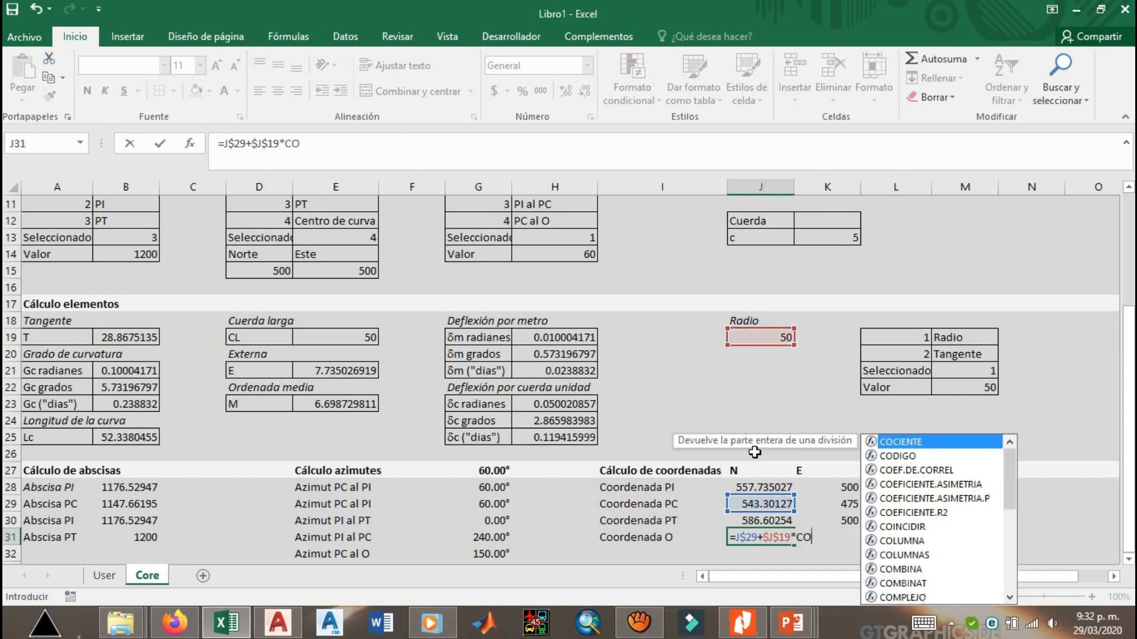
pyautogui.write('S(RADIANES(')
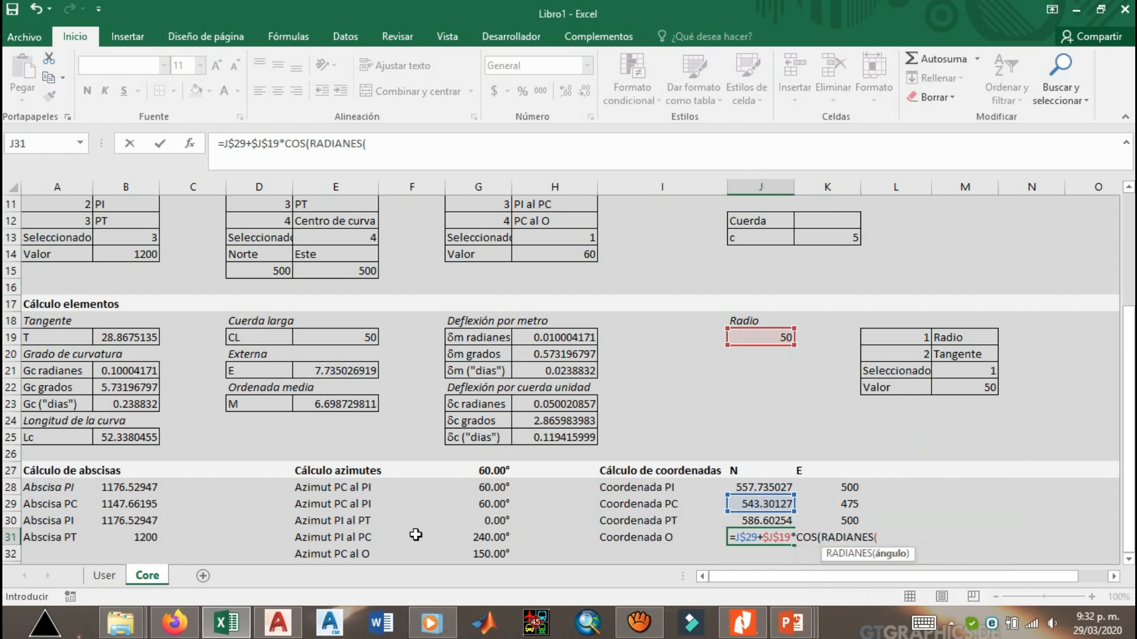
pyautogui.click(492, 553)
pyautogui.press('F4')
pyautogui.press('Return')
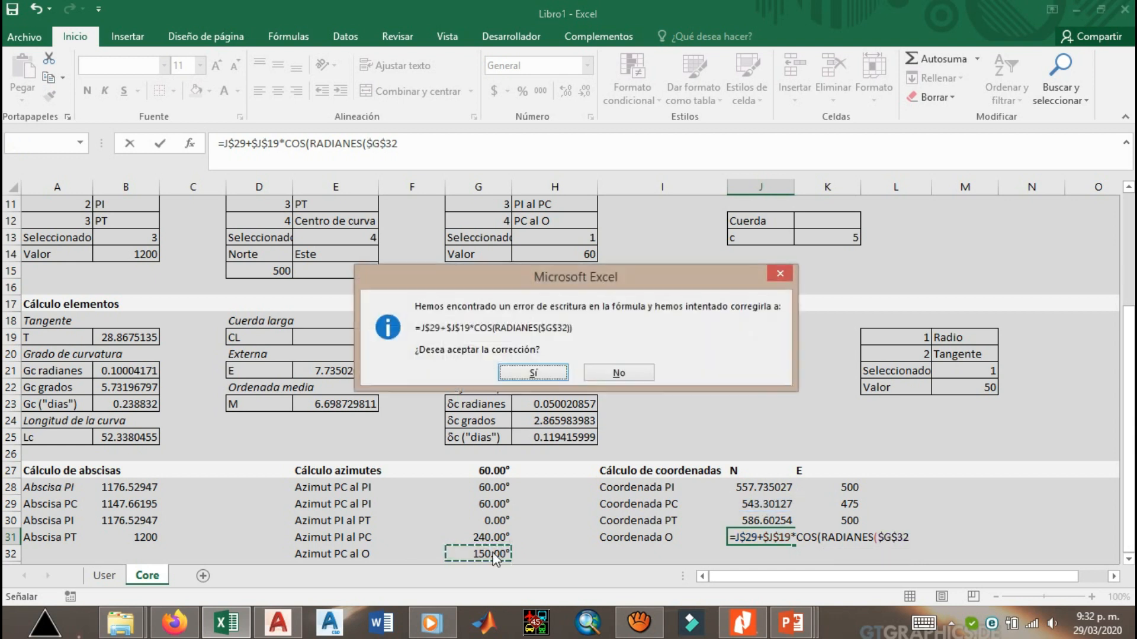
pyautogui.press('Return')
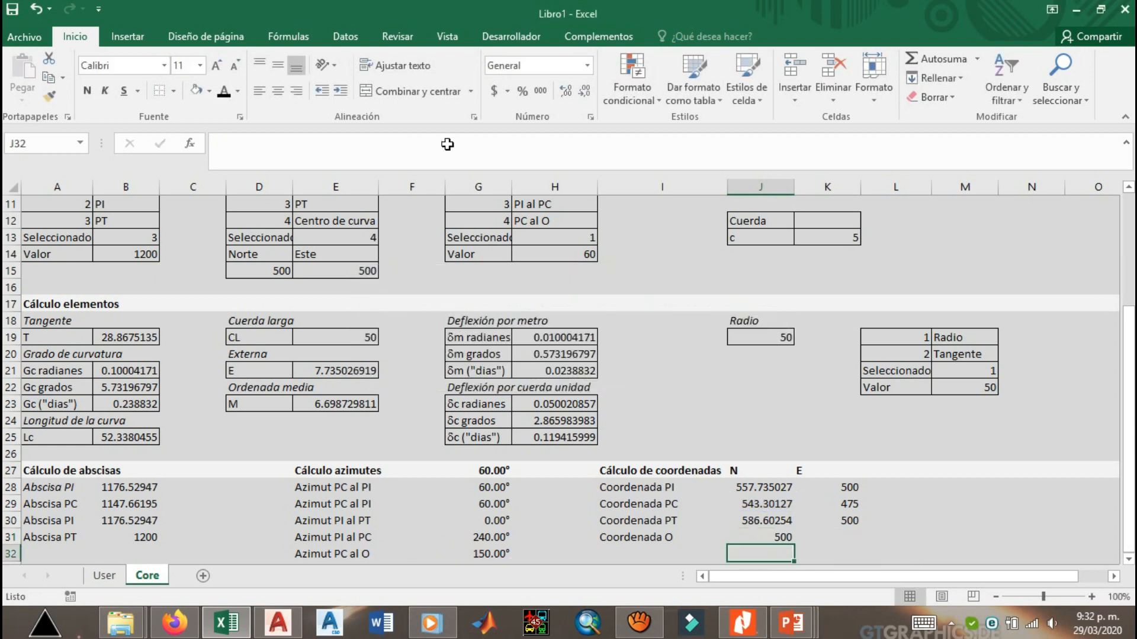
# Copy the O north formula from J31 across to K31 and replace COS with SENO in the copy.
pyautogui.click(779, 536)
pyautogui.moveTo(794, 545); pyautogui.dragTo(852, 539)
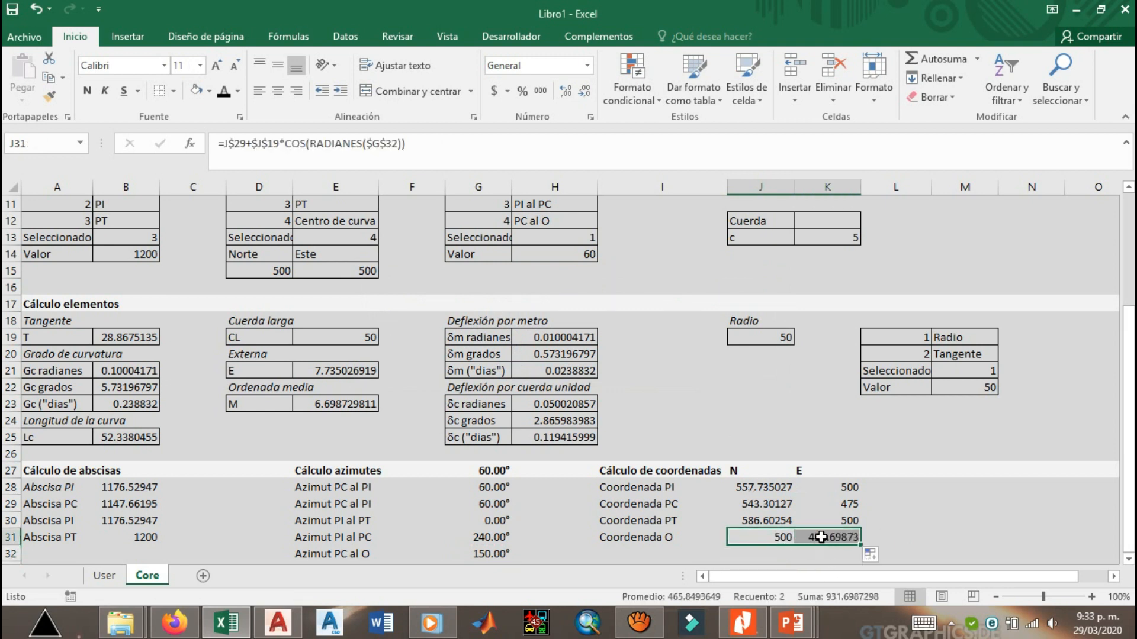
pyautogui.click(823, 539)
pyautogui.doubleClick(297, 144)
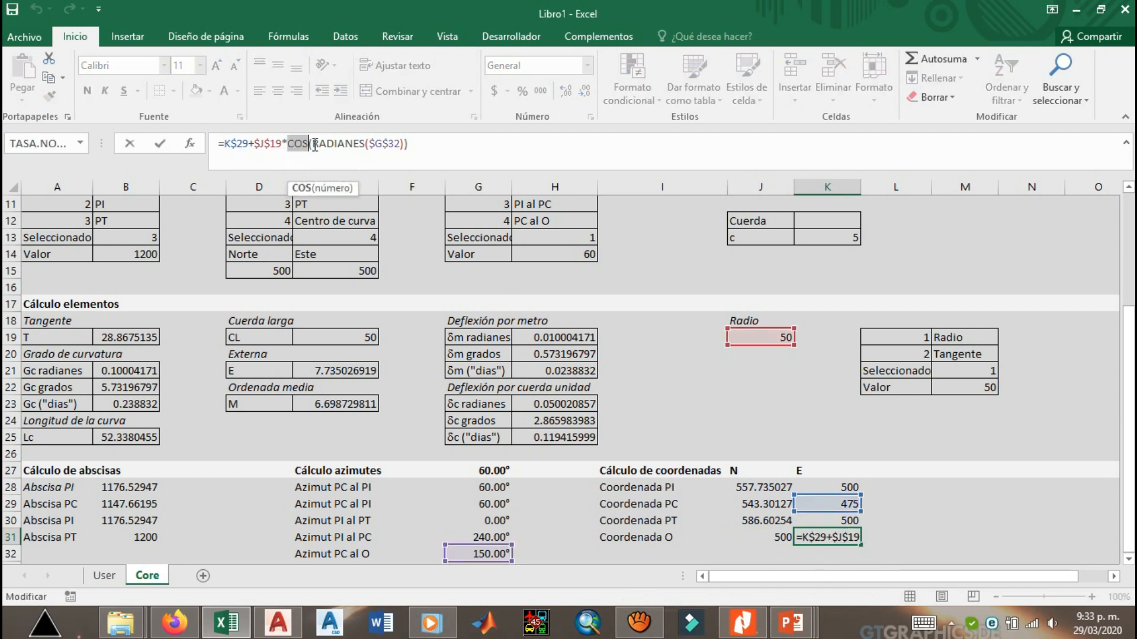
pyautogui.write('SENO')
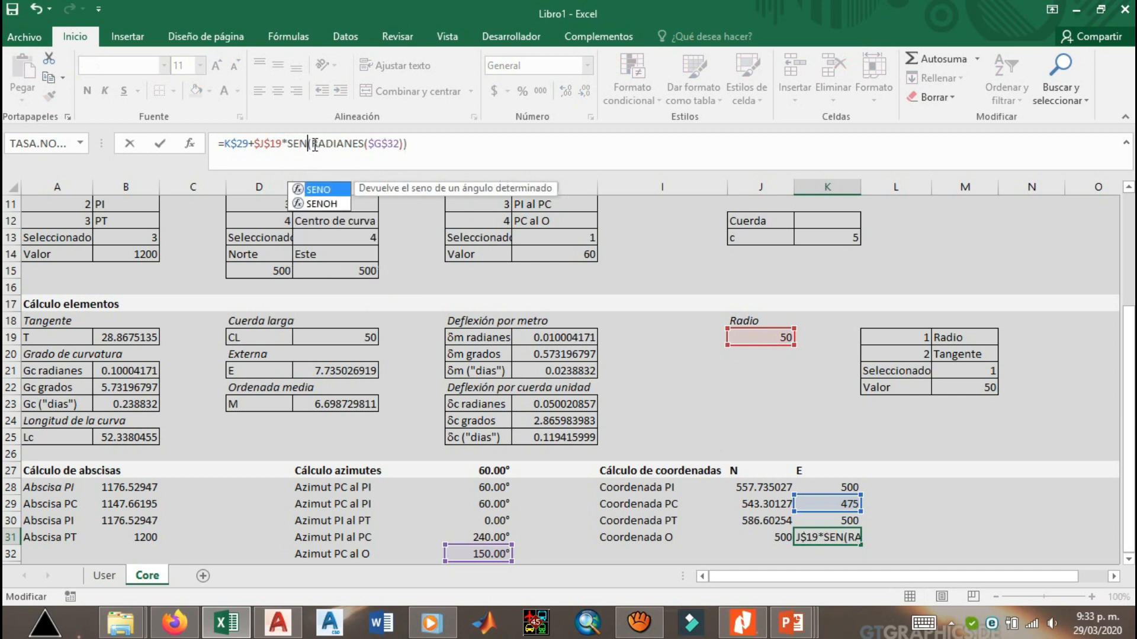
pyautogui.press('Return')
pyautogui.press('Return')
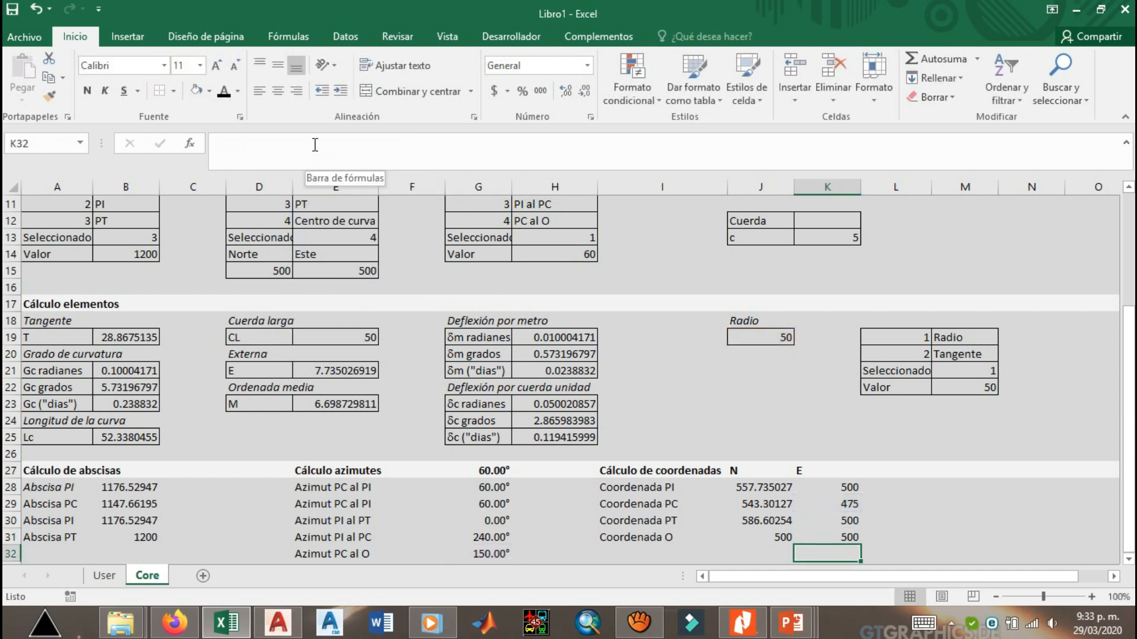
pyautogui.click(925, 516)
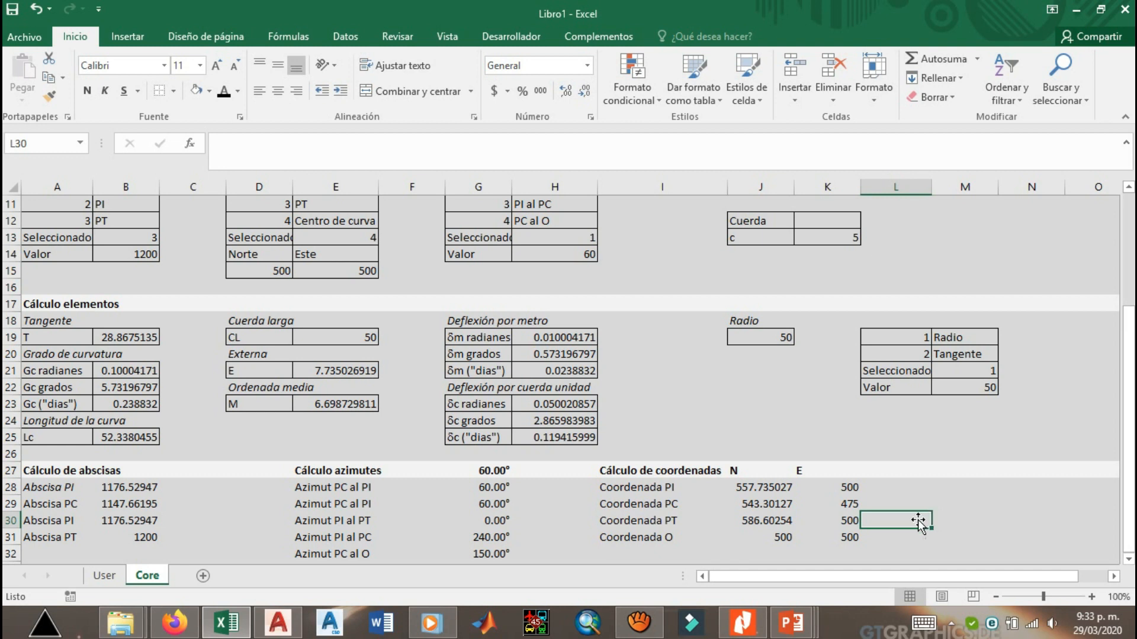
# Test the coordinate formulas by entering other point options such as 1 and 3 in E13, and restore option 4.
pyautogui.scroll(-1, 921, 521)
pyautogui.scroll(1, 917, 522)
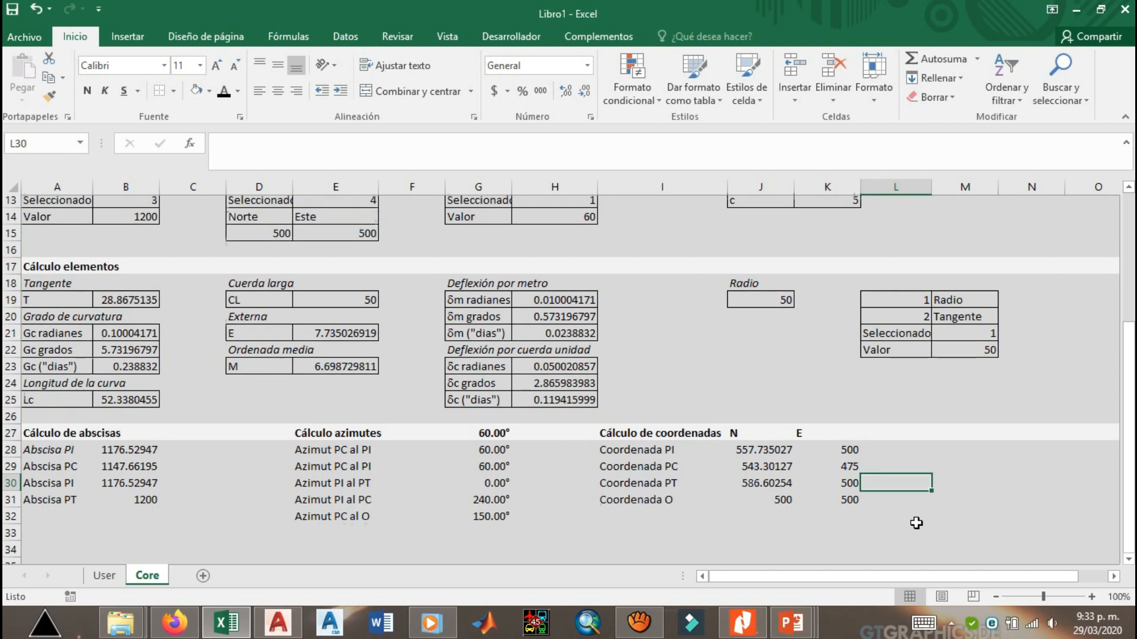
pyautogui.click(342, 254)
pyautogui.click(336, 237)
pyautogui.write('1')
pyautogui.press('Return')
pyautogui.press('Up')
pyautogui.write('3')
pyautogui.press('Return')
pyautogui.press('Up')
pyautogui.write('3')
pyautogui.press('Return')
pyautogui.press('Up')
pyautogui.write('4')
pyautogui.press('Return')
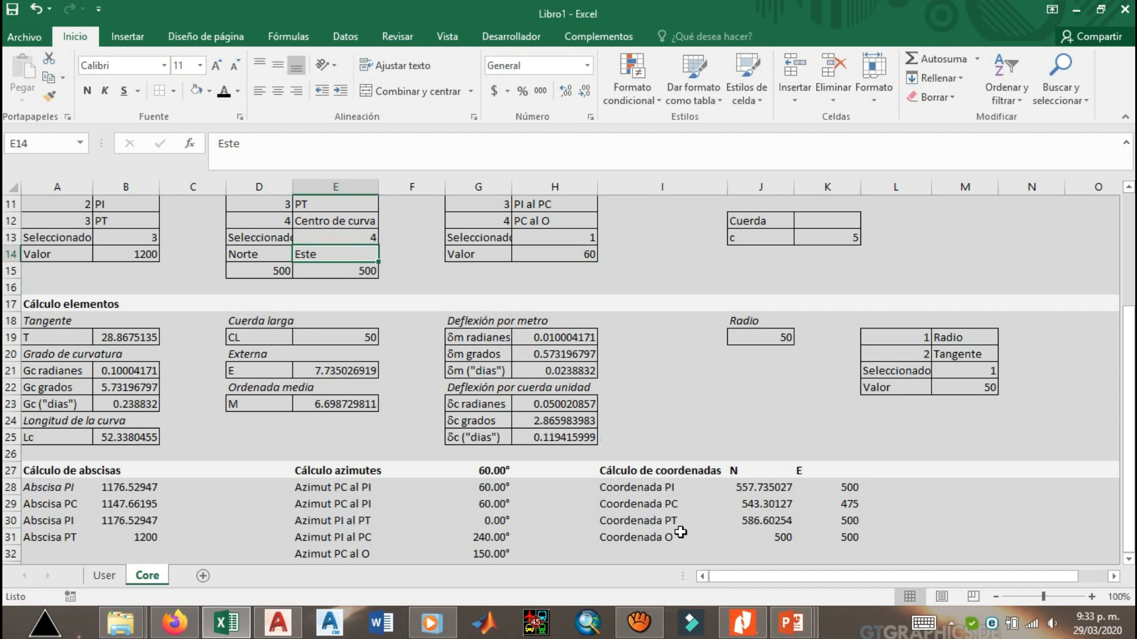
pyautogui.click(104, 576)
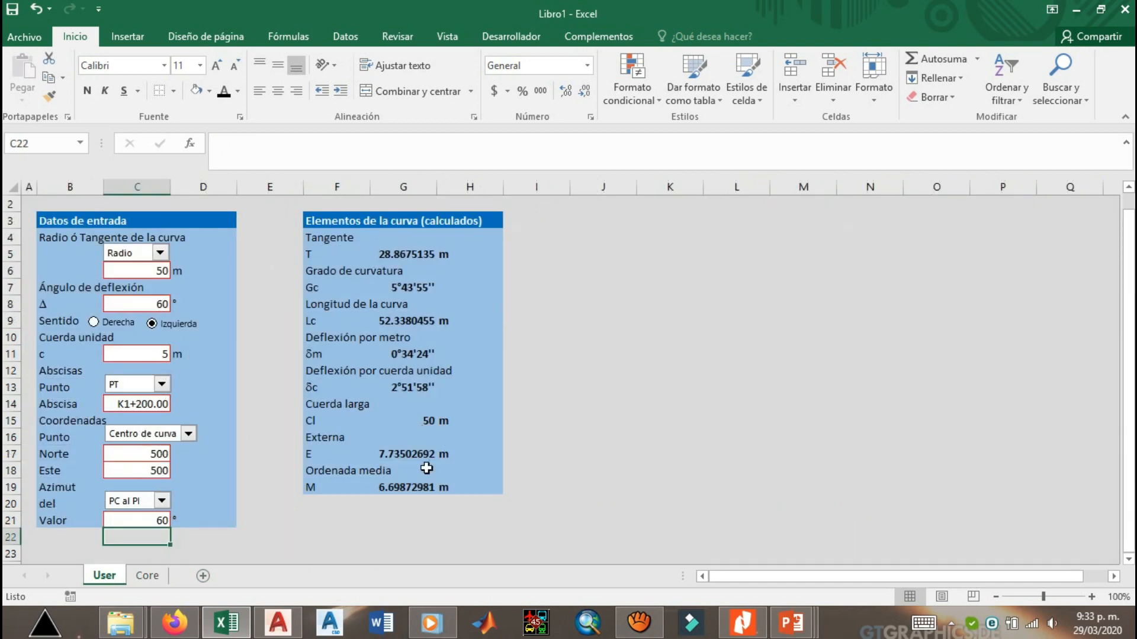
pyautogui.click(148, 576)
# Fill the whole of row 34 with the same light grey as the section heading rows.
pyautogui.scroll(-2, 797, 517)
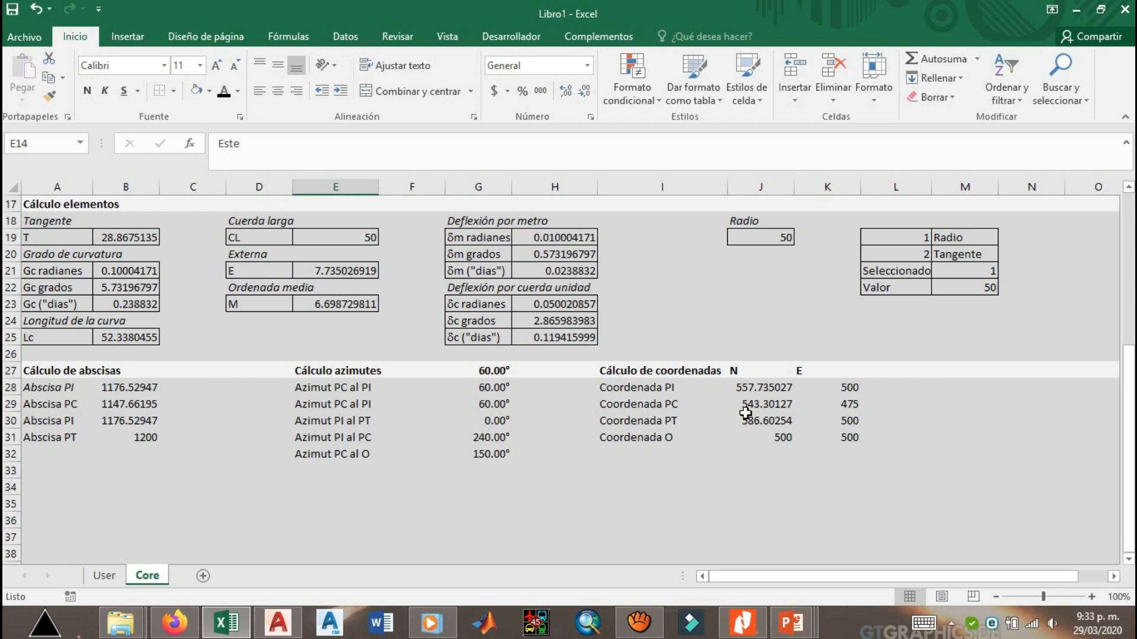
pyautogui.click(341, 472)
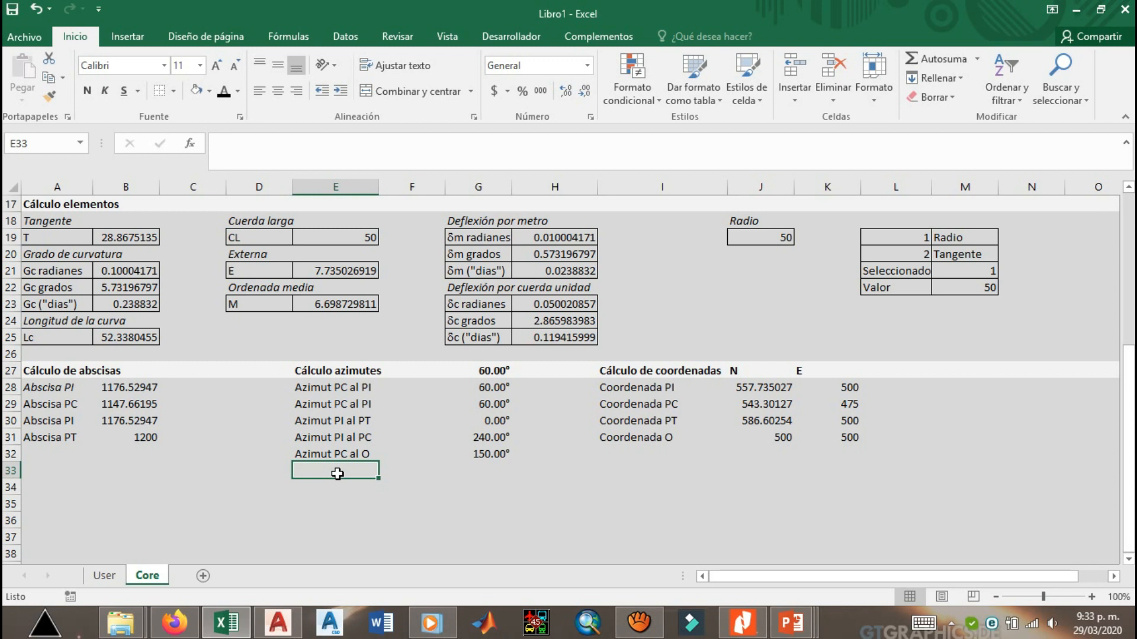
pyautogui.click(31, 487)
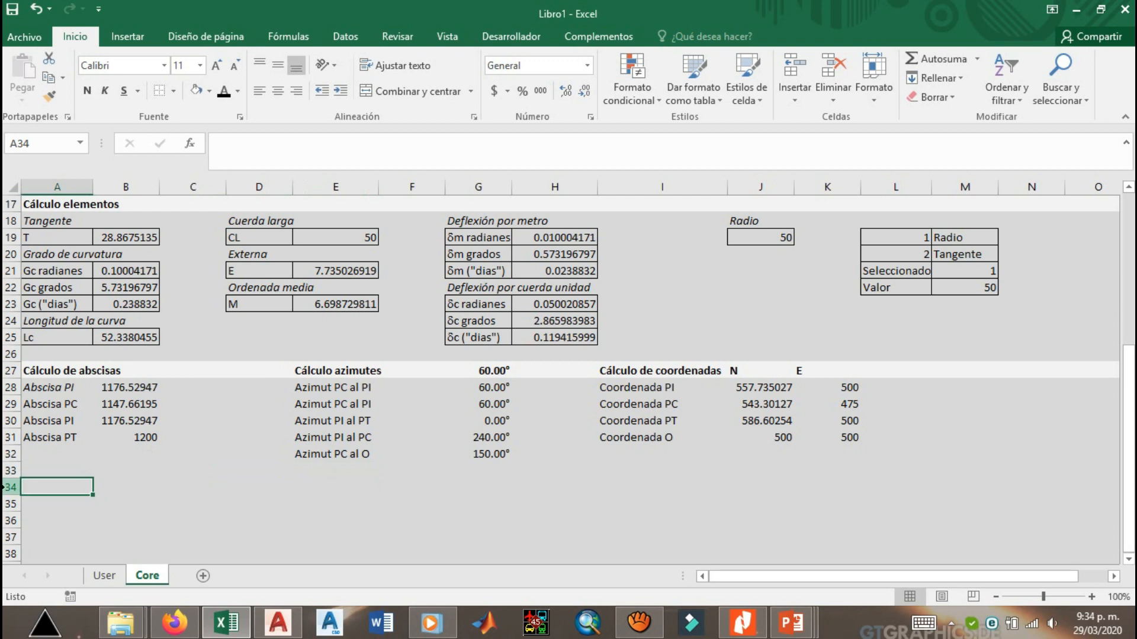
pyautogui.click(4, 487)
pyautogui.click(209, 90)
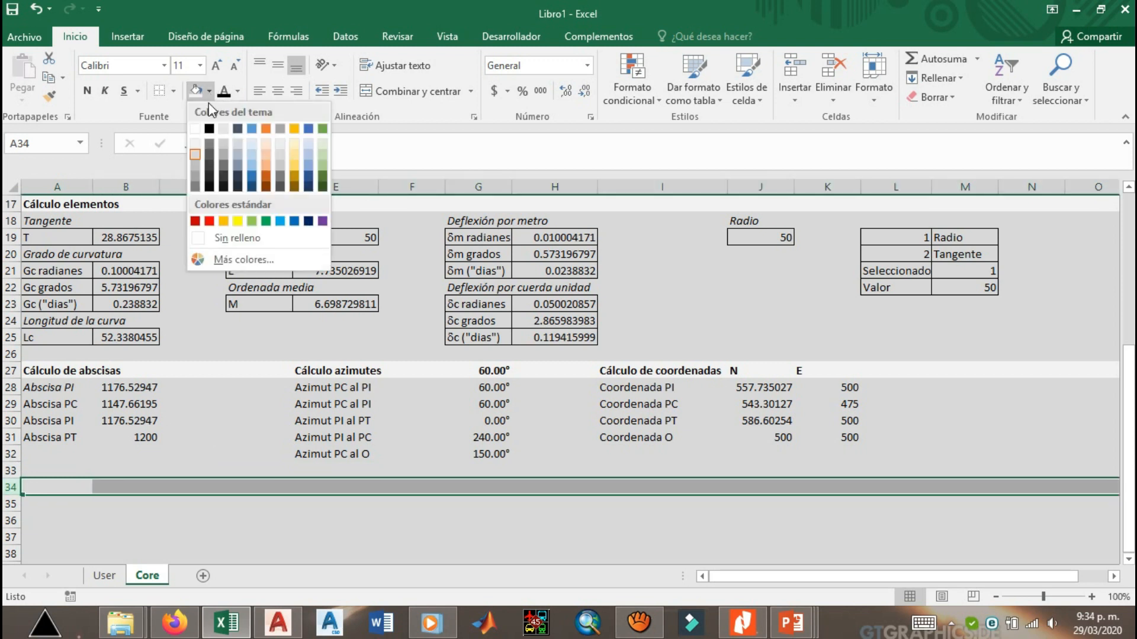
pyautogui.click(197, 142)
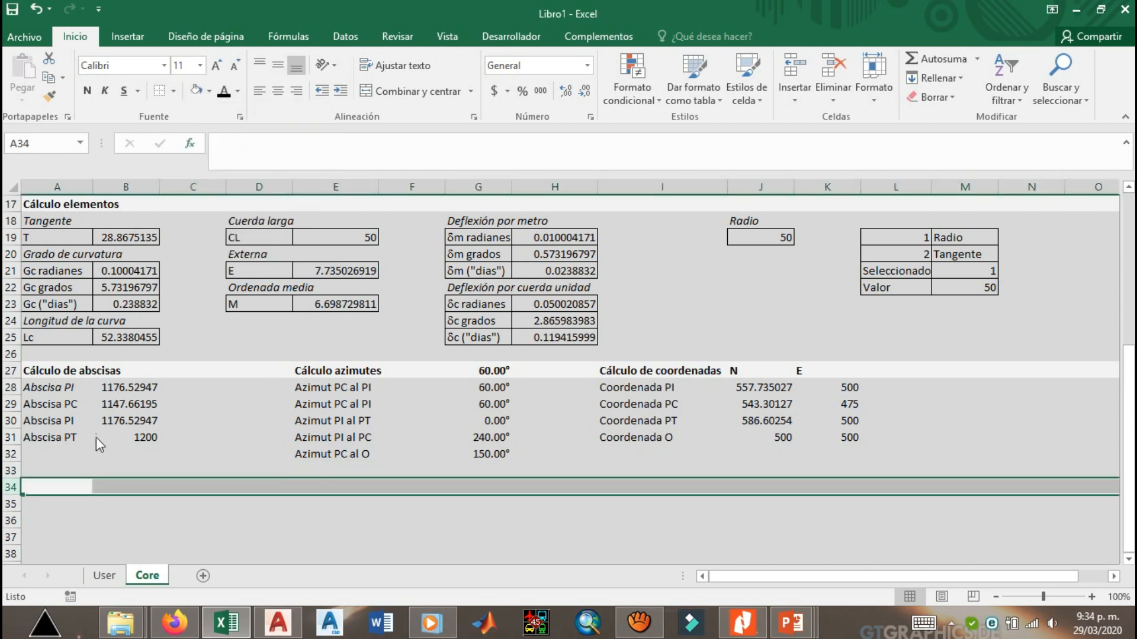
# Enter the section heading "Construcción cartera" in A34 and make it bold.
pyautogui.click(56, 489)
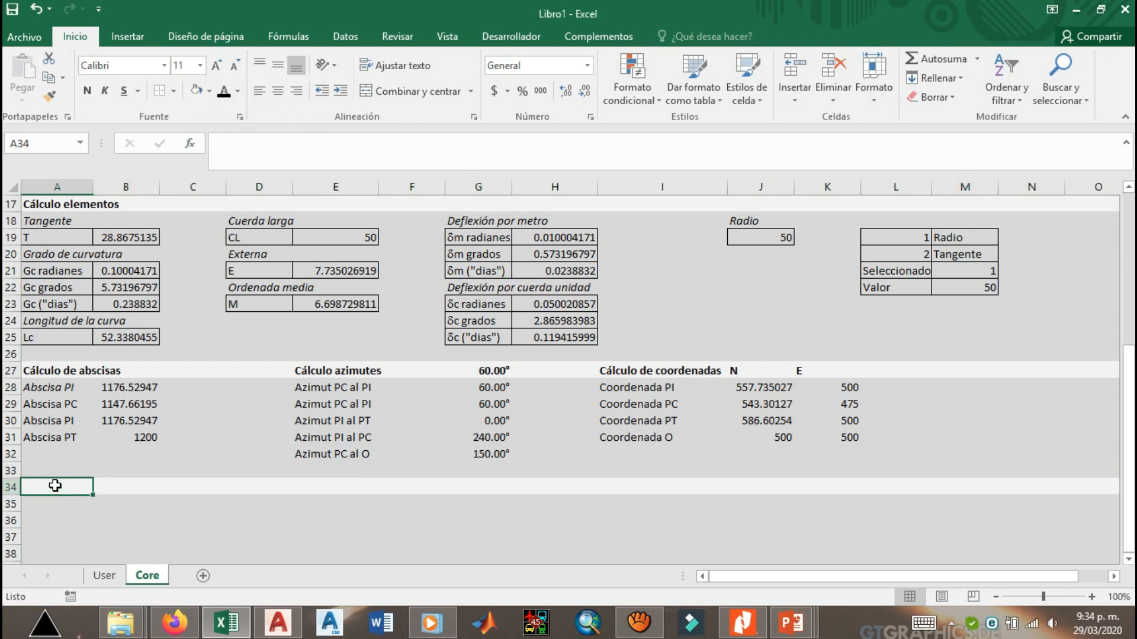
pyautogui.write('cONSTRUCCI')
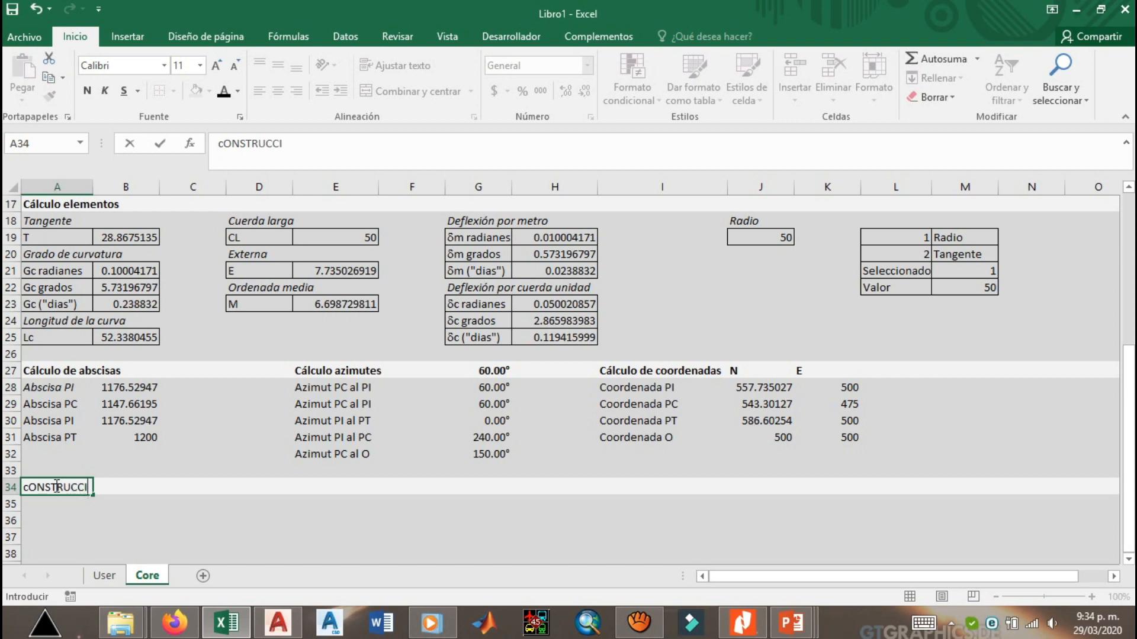
pyautogui.write('ÓN cartera')
pyautogui.press('Return')
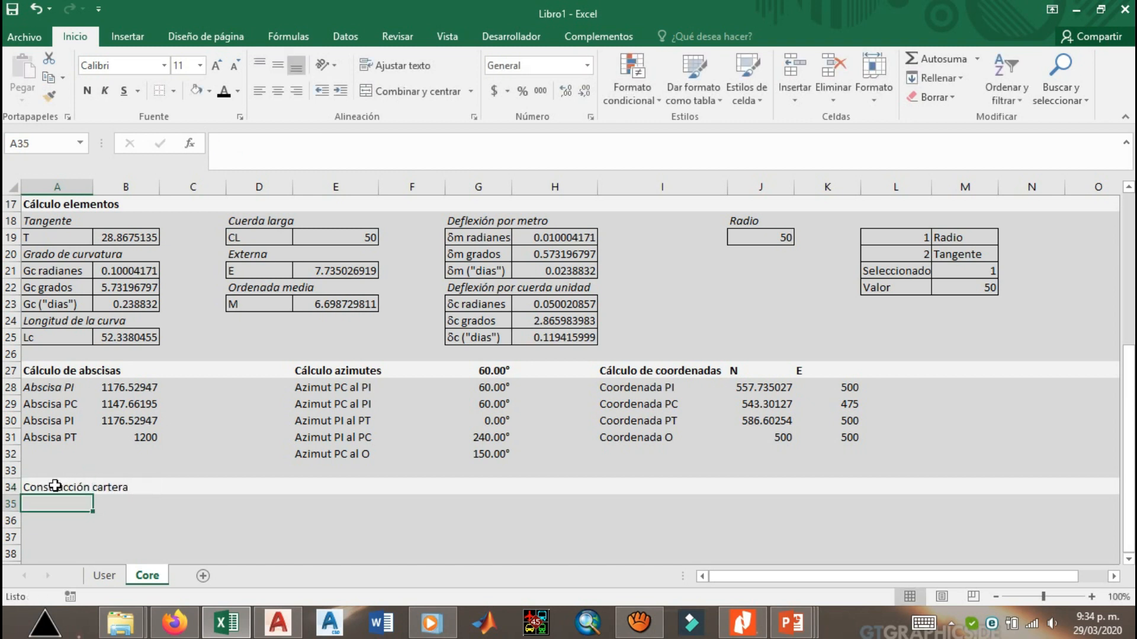
pyautogui.click(55, 486)
pyautogui.click(88, 92)
# Enter the labels "Primera deflexión" in A35 and "Abscisa" in A36.
pyautogui.click(60, 504)
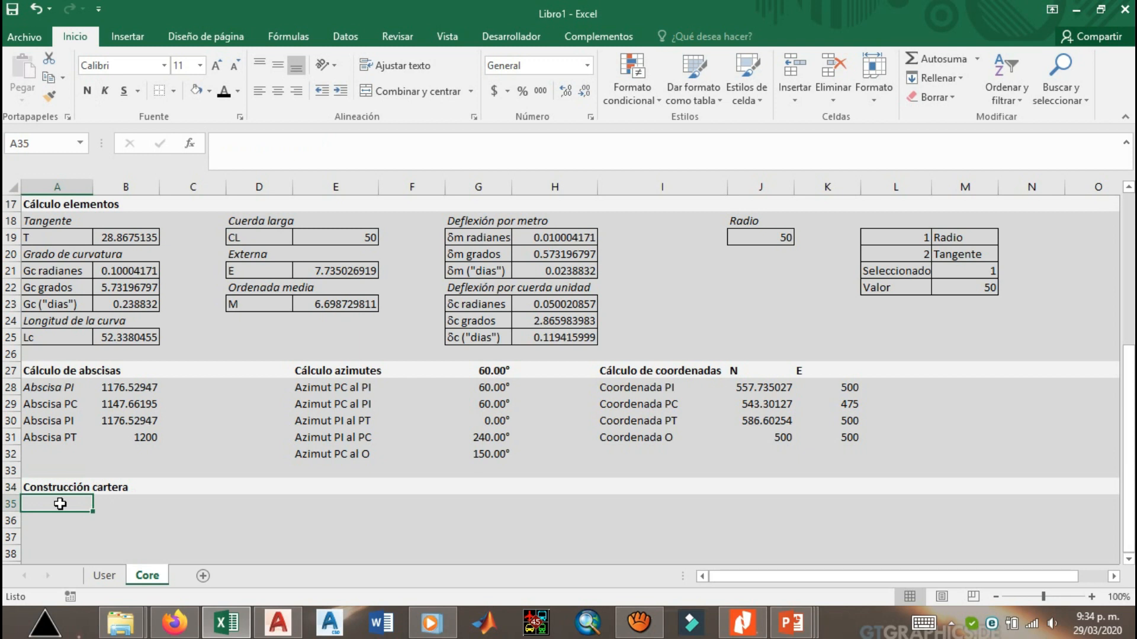
pyautogui.write('Primera deflexión')
pyautogui.press('Return')
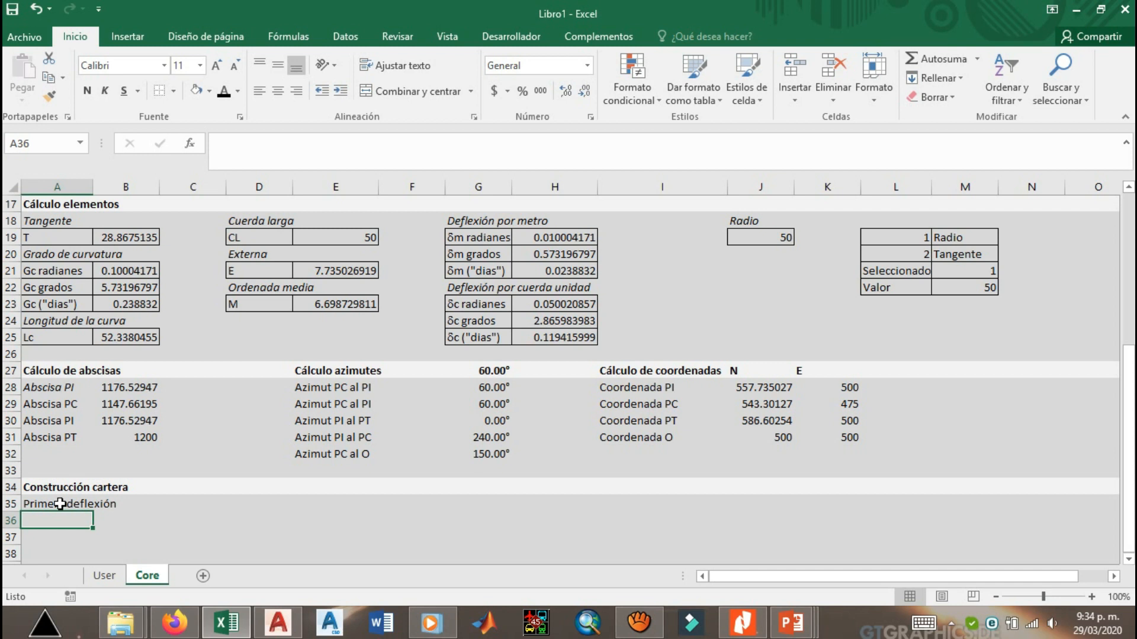
pyautogui.write('Abscisa')
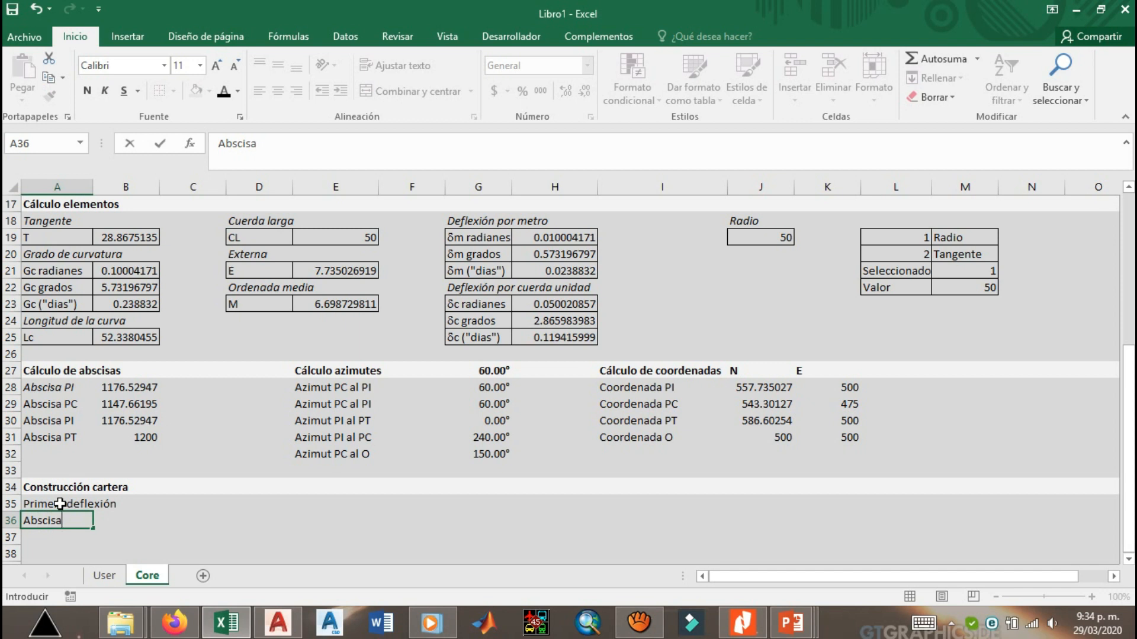
pyautogui.press('Tab')
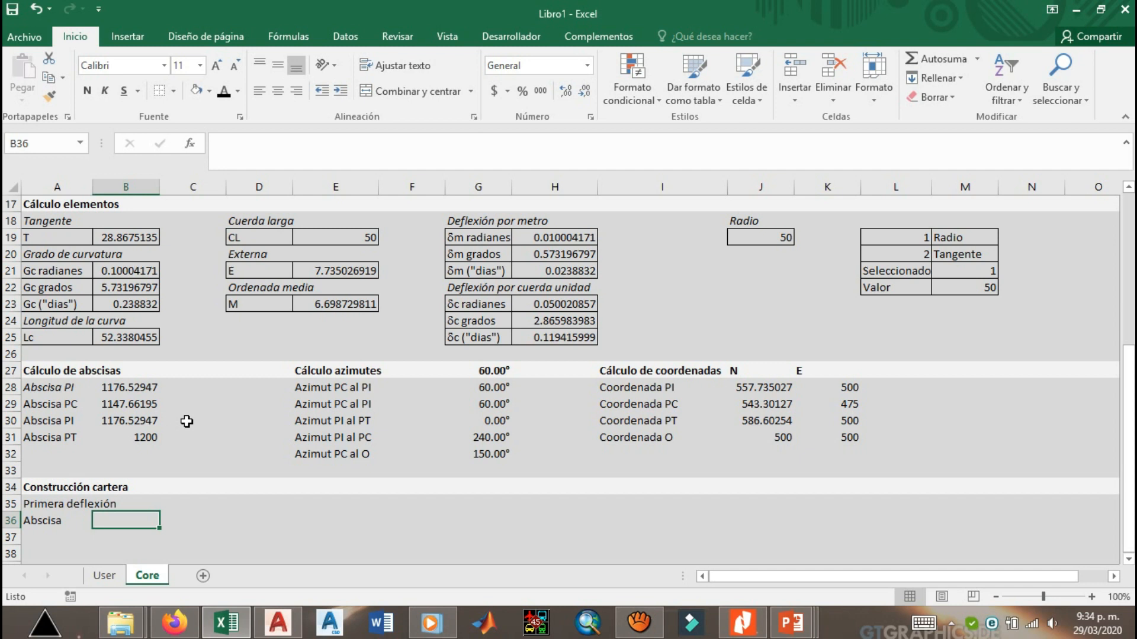
# Examine the unit chord input and the PC abscissa formula in B29, and return to the empty cell B36.
pyautogui.scroll(1, 186, 421)
pyautogui.scroll(2, 186, 421)
pyautogui.scroll(-2, 187, 421)
pyautogui.scroll(-2, 187, 421)
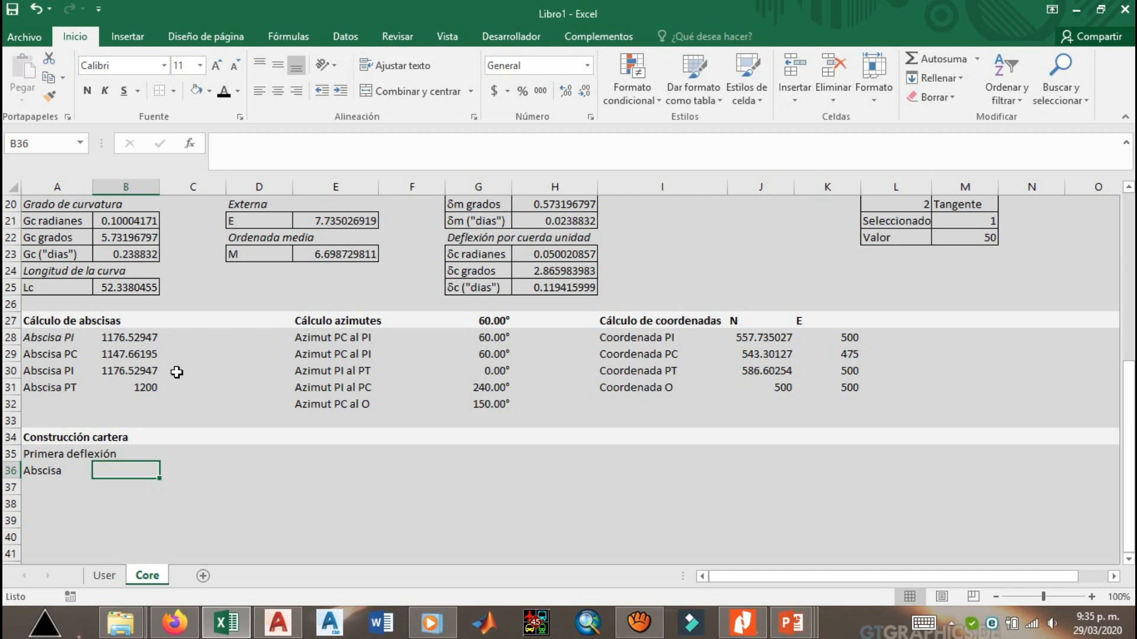
pyautogui.scroll(3, 619, 350)
pyautogui.scroll(2, 618, 350)
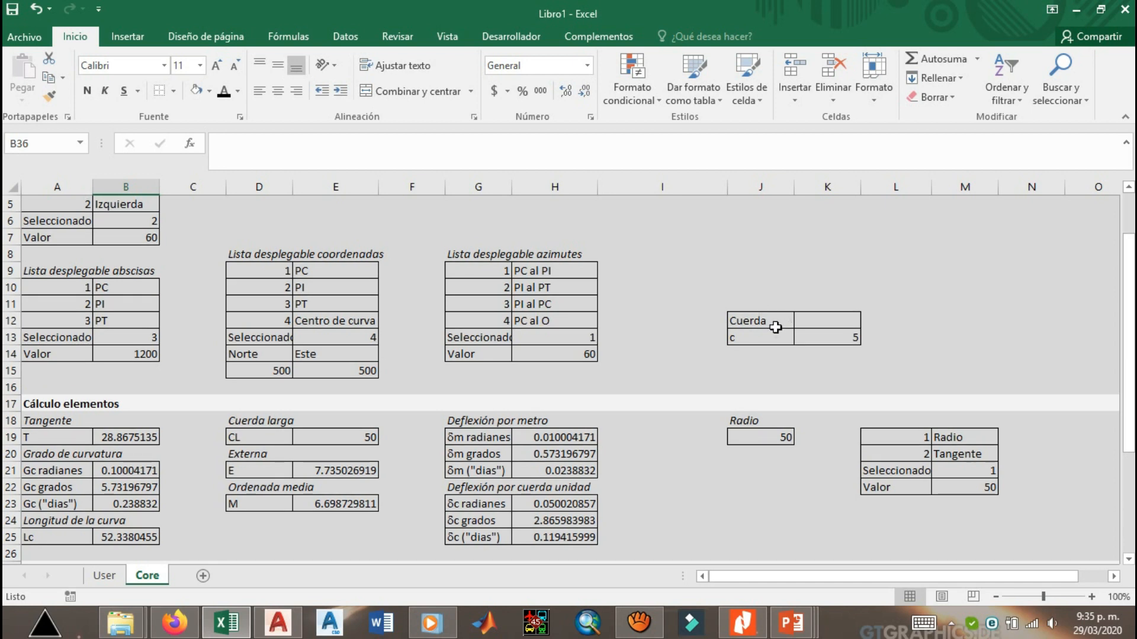
pyautogui.scroll(-4, 398, 427)
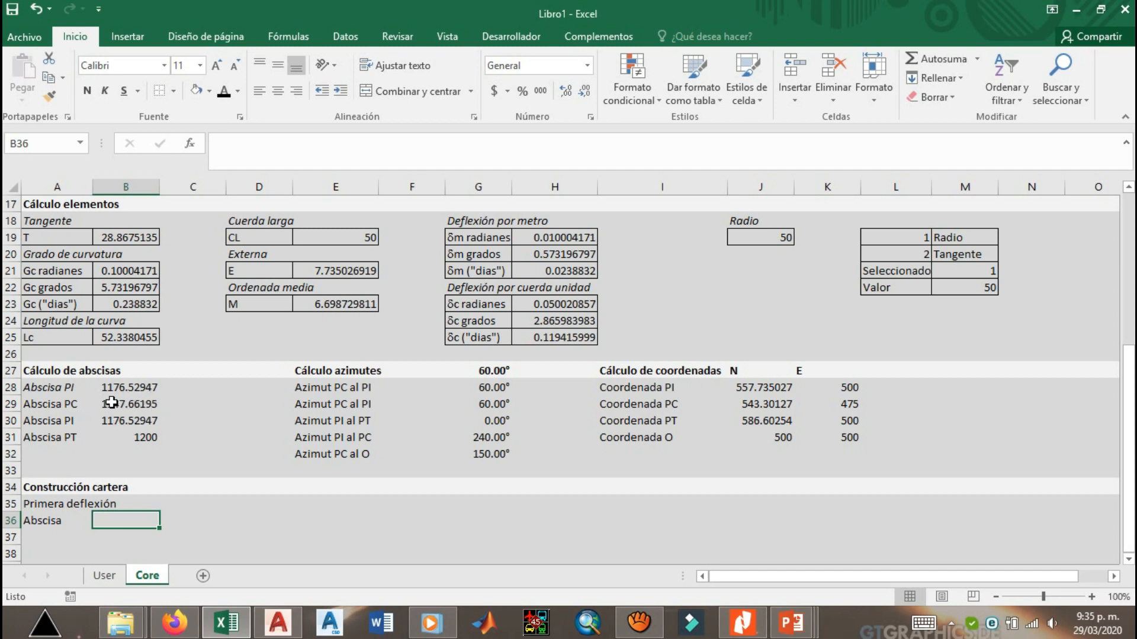
pyautogui.click(136, 404)
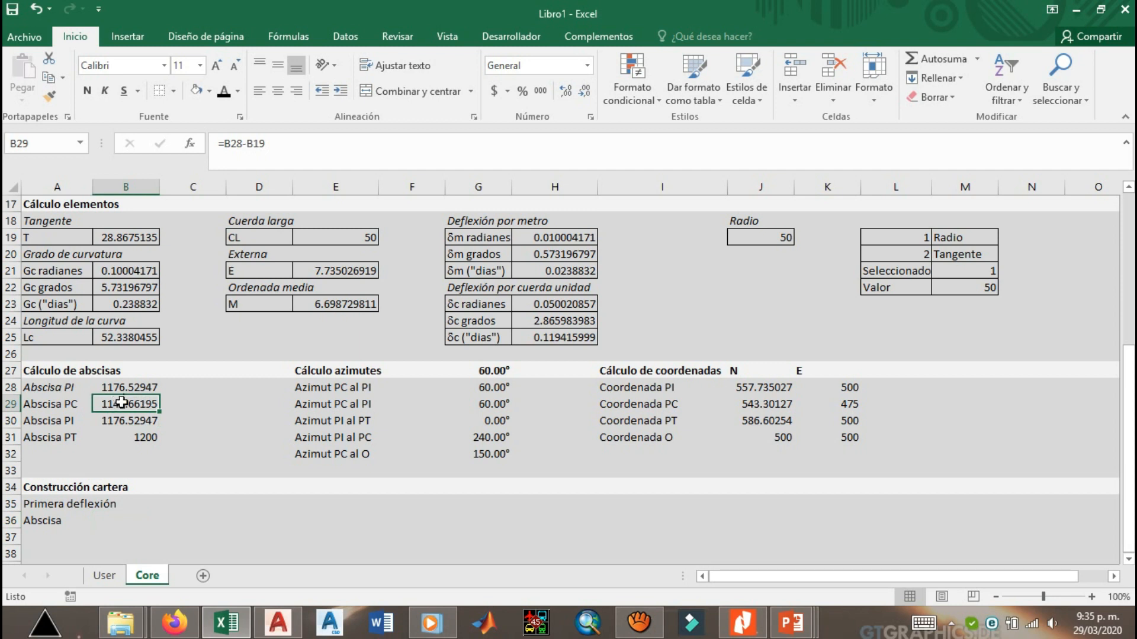
pyautogui.click(98, 522)
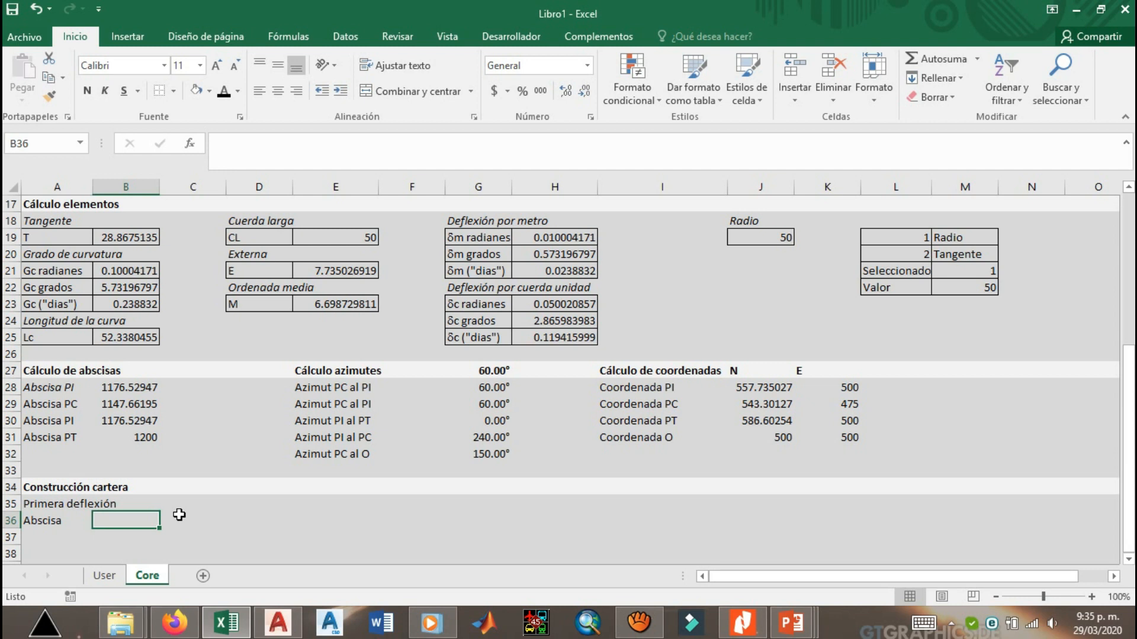
# Start a REDONDEAR.MAS formula in B36 that takes the PC abscissa in B29 as its number.
pyautogui.write('=')
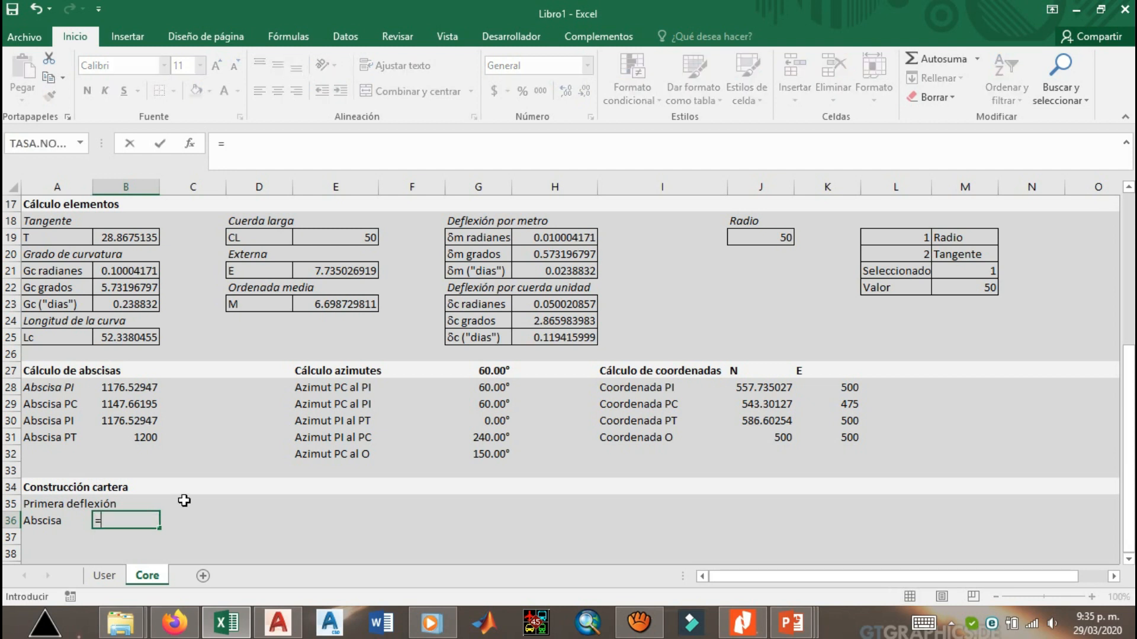
pyautogui.write('redon')
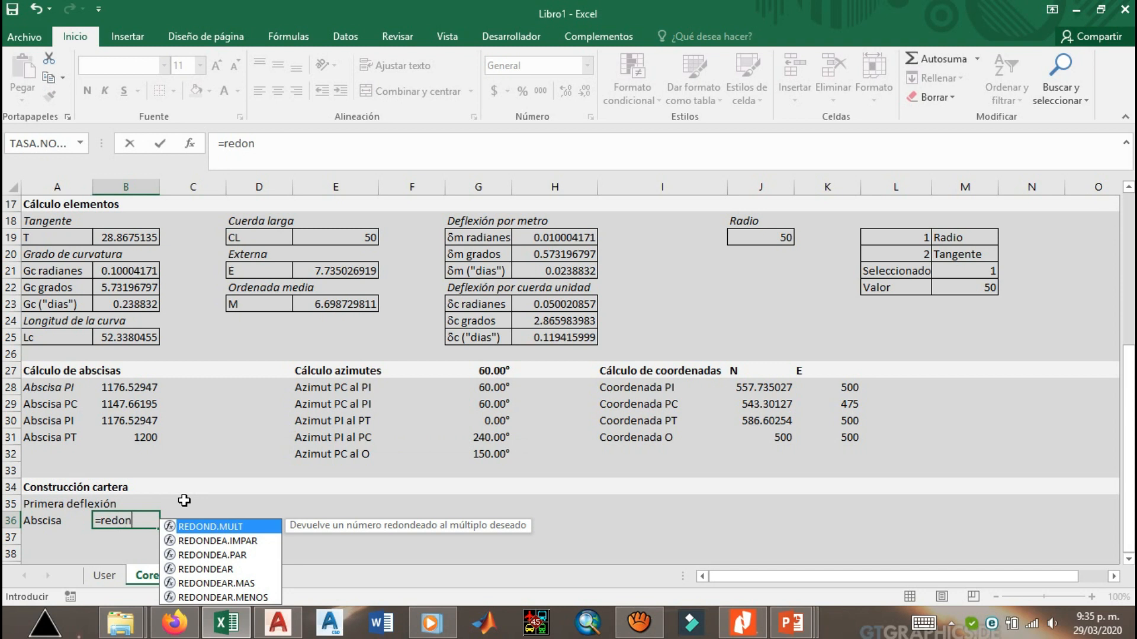
pyautogui.press('Down')
pyautogui.press('Down')
pyautogui.press('Down')
pyautogui.press('Down')
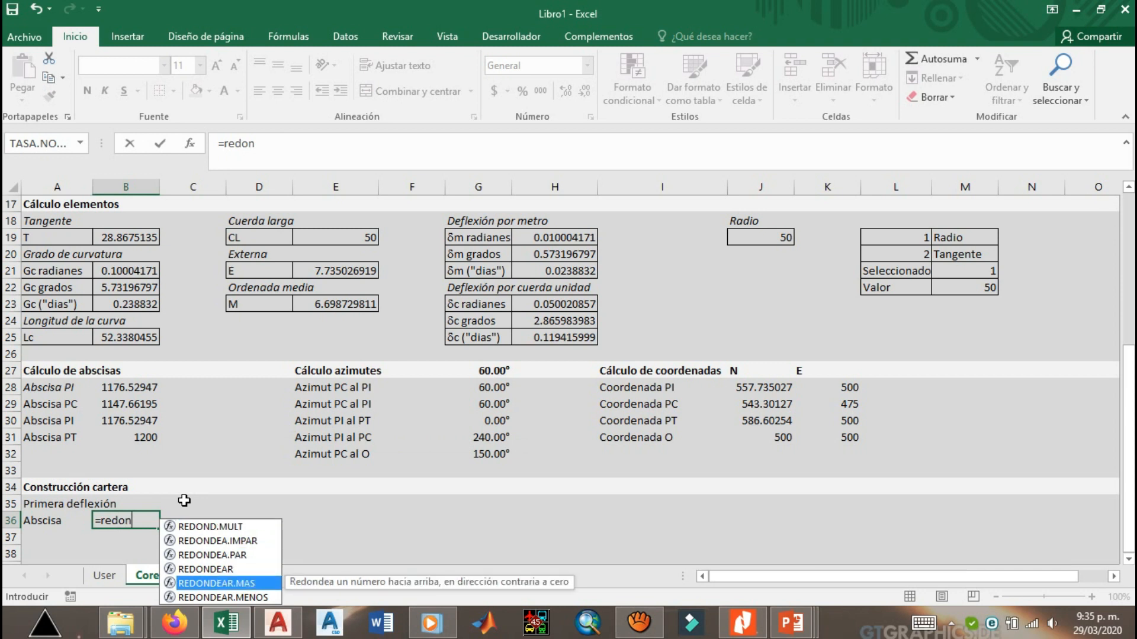
pyautogui.press('Tab')
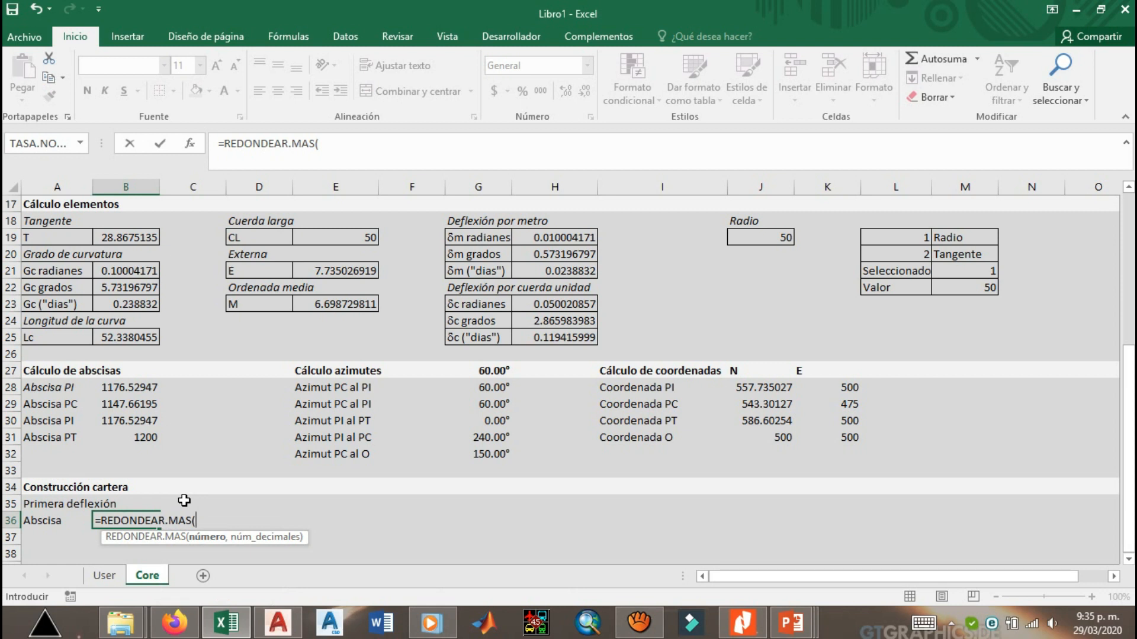
pyautogui.click(114, 404)
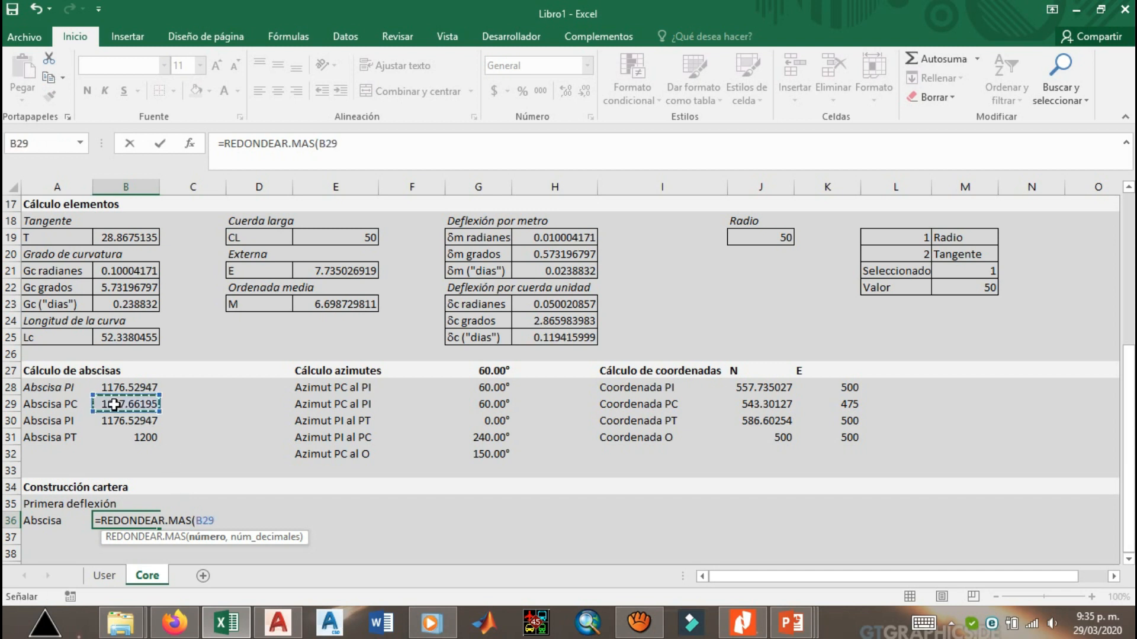
# Divide B29 by the unit chord plus 0.01, (K13+0.01), inside the rounding, and multiply the rounded quotient by K13.
pyautogui.write('/(')
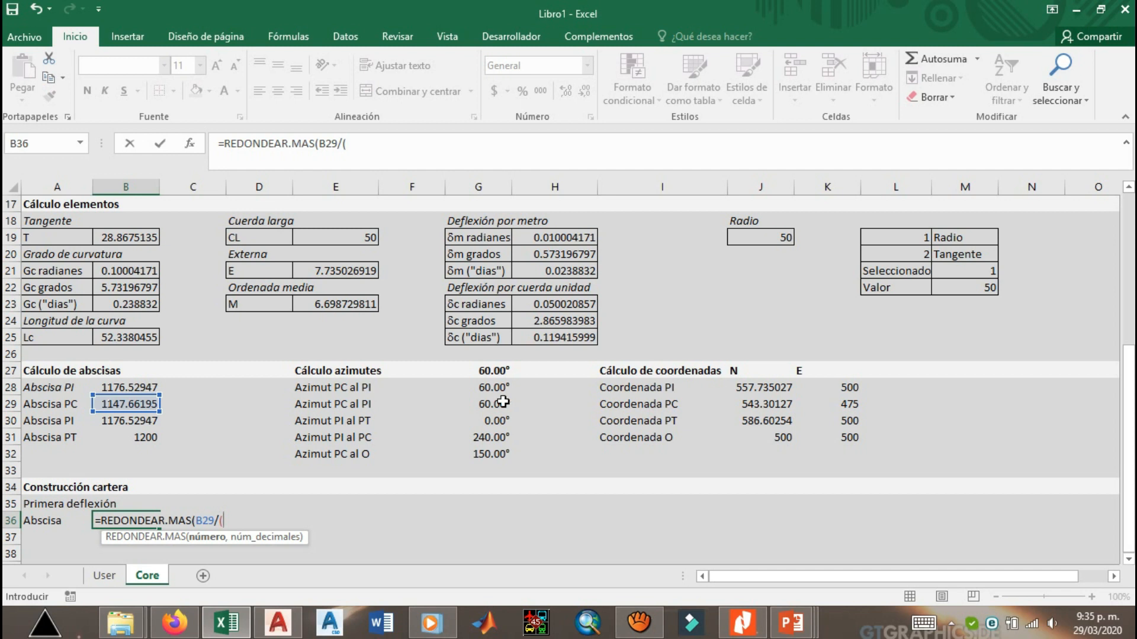
pyautogui.scroll(2, 503, 402)
pyautogui.click(841, 222)
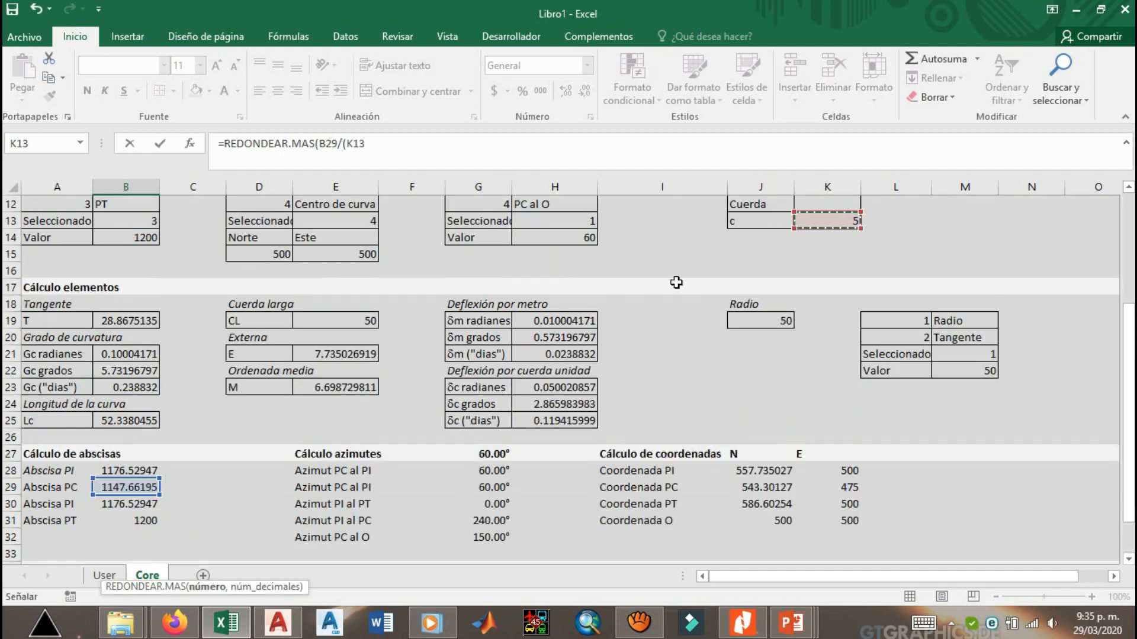
pyautogui.scroll(-2, 568, 342)
pyautogui.scroll(-1, 568, 342)
pyautogui.scroll(1, 569, 342)
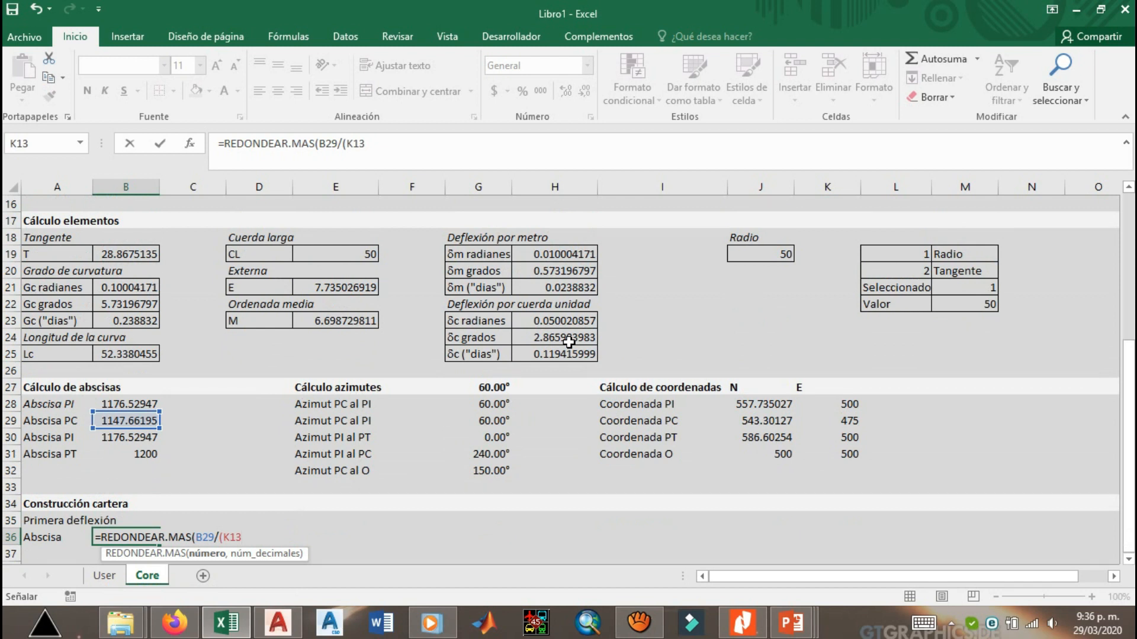
pyautogui.write('+0.01)')
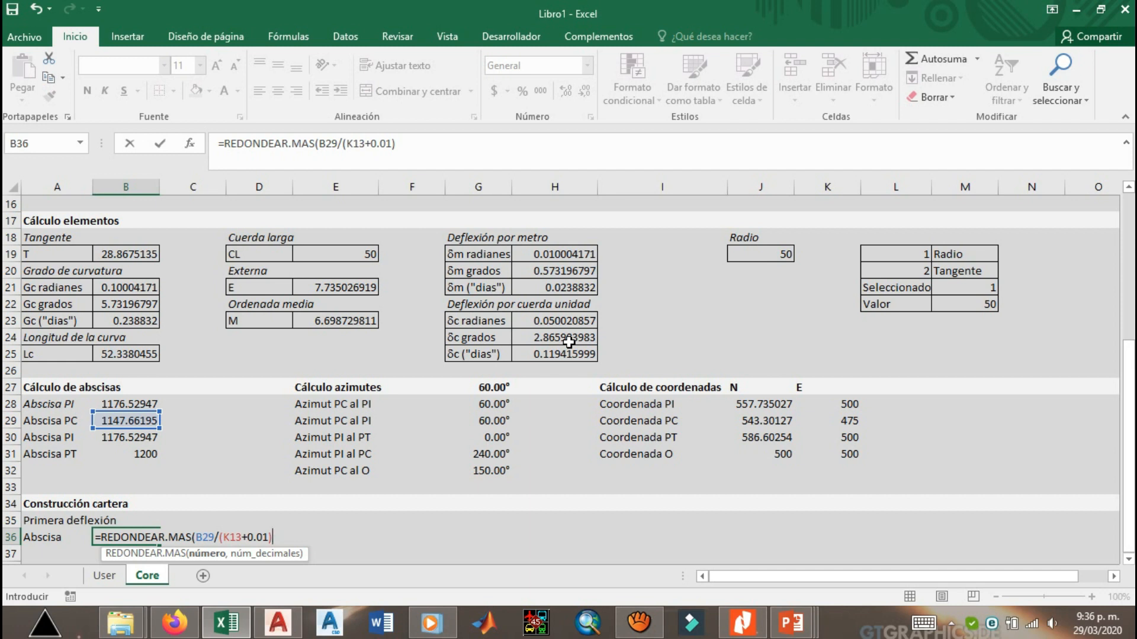
pyautogui.write(')*')
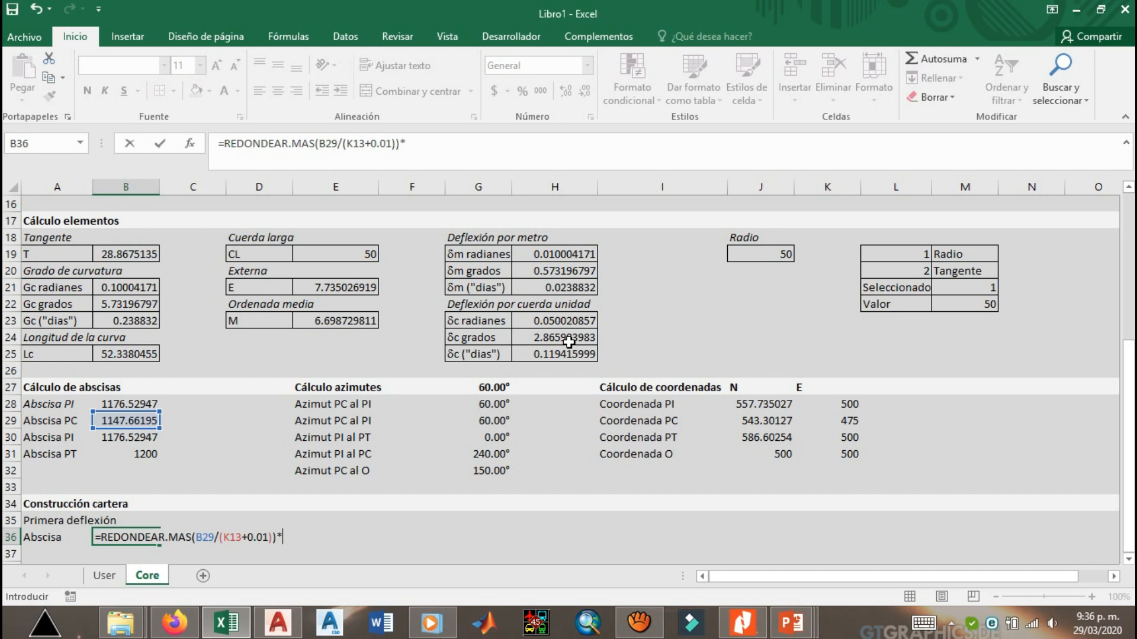
pyautogui.scroll(3, 569, 342)
pyautogui.click(827, 288)
pyautogui.press('Return')
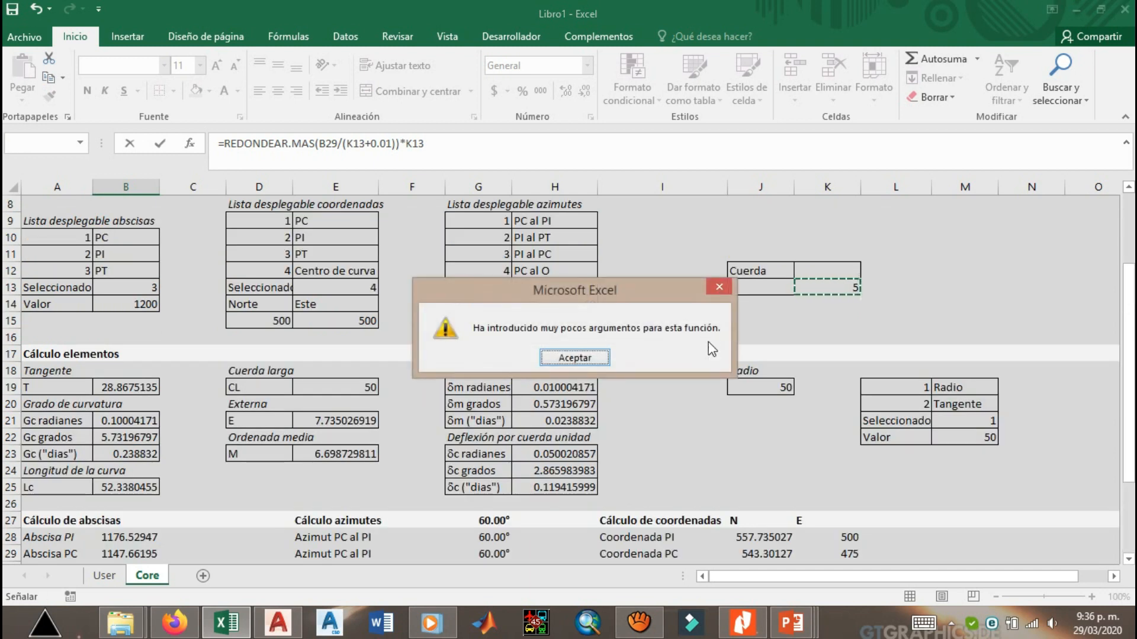
pyautogui.press('Return')
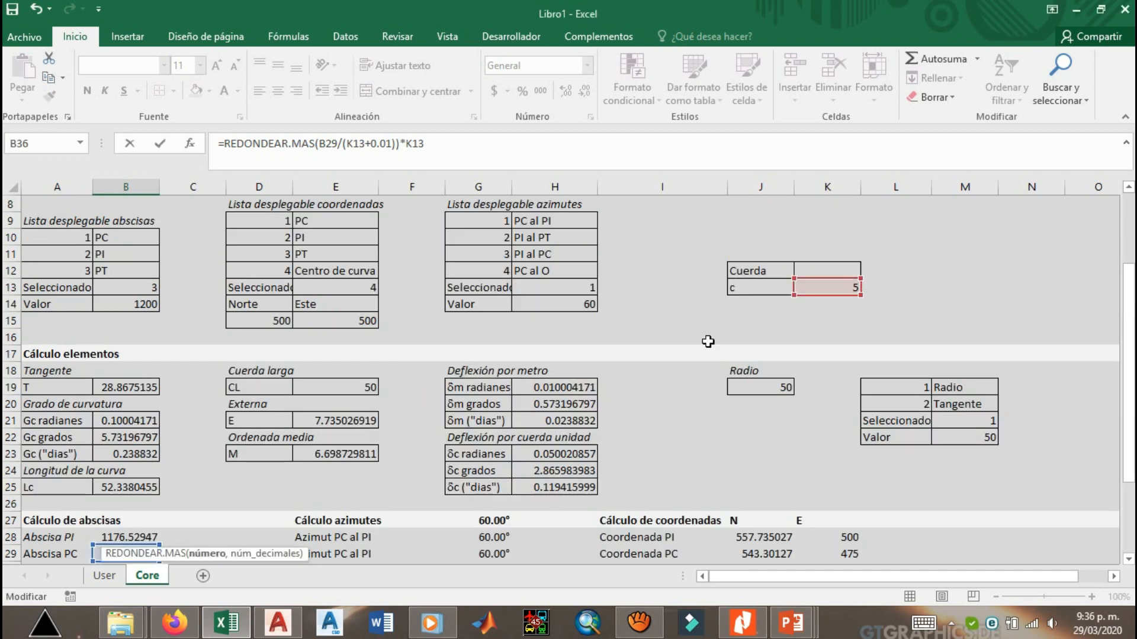
# Complete the B36 formula with 0 decimals as =REDONDEAR.MAS(B29/(K13+0.01),0)*K13.
pyautogui.scroll(-5, 651, 343)
pyautogui.scroll(1, 587, 336)
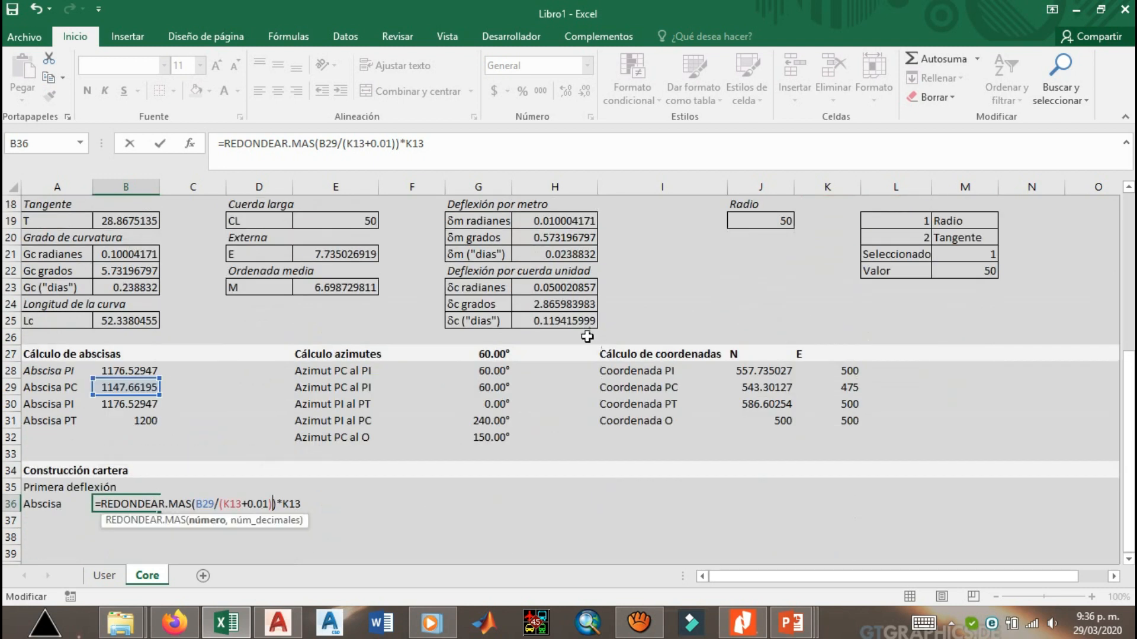
pyautogui.click(400, 144)
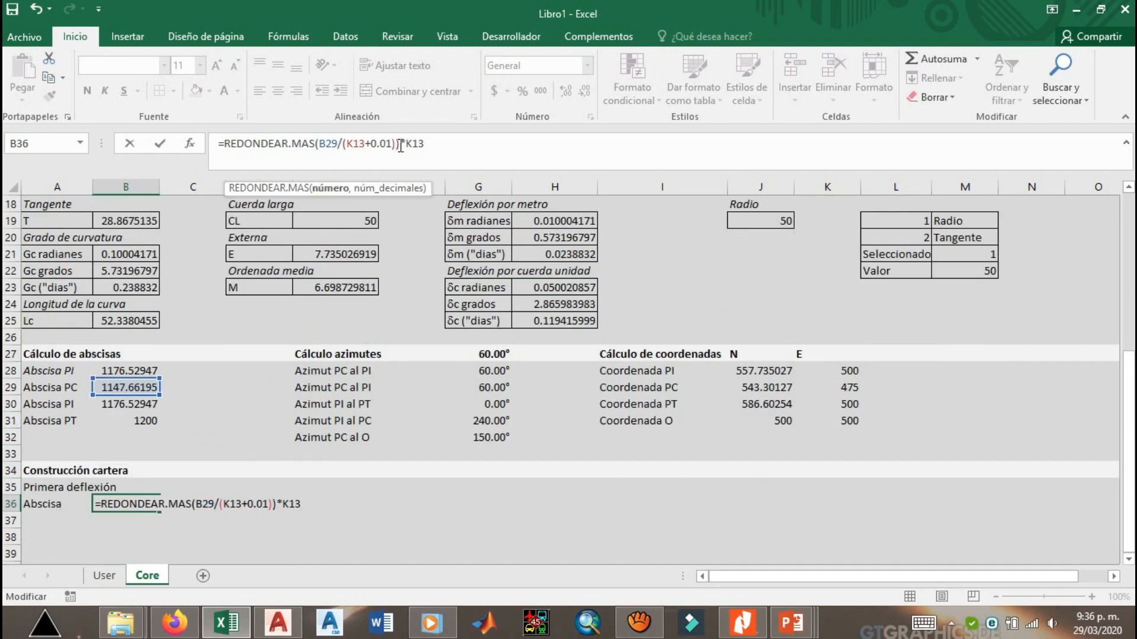
pyautogui.write(',0')
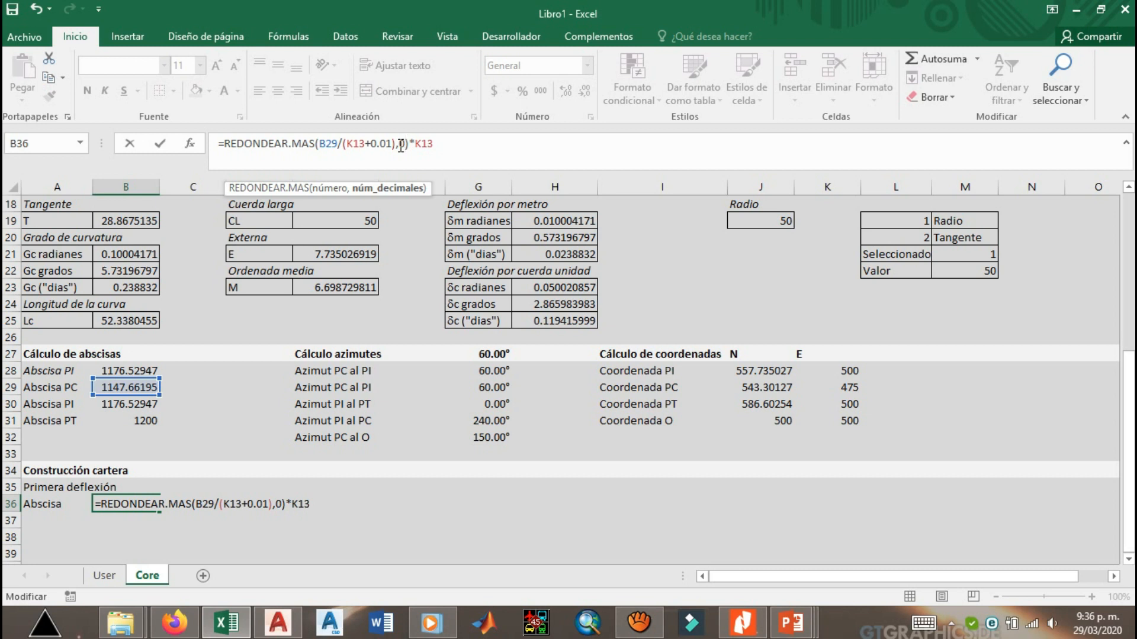
pyautogui.press('Return')
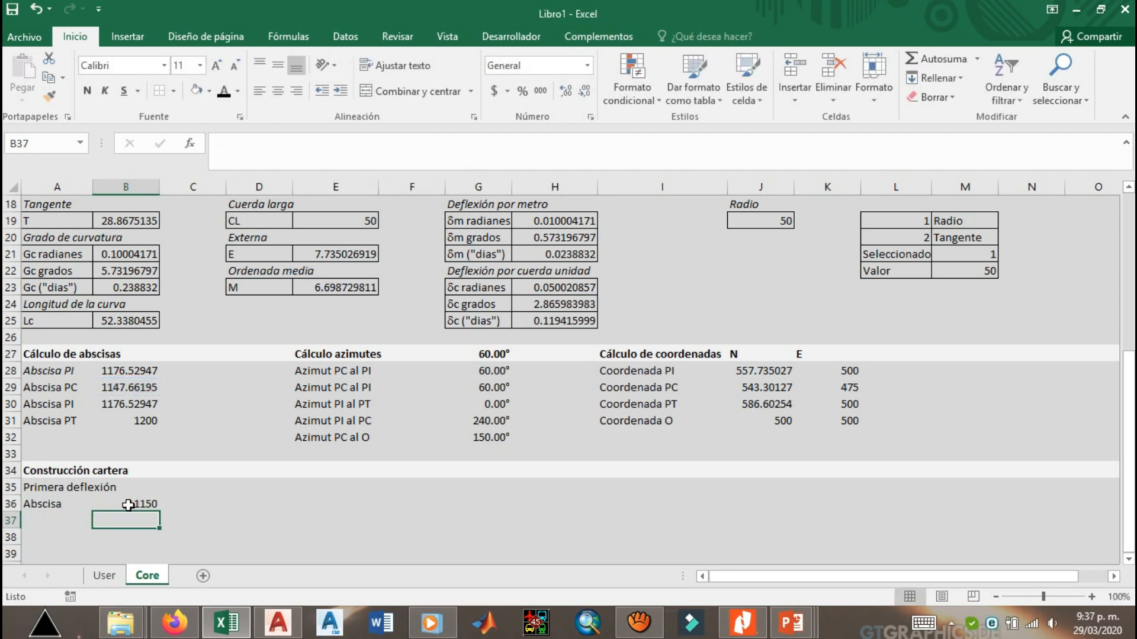
# Enter the trial formula =B29/5 in D36 to divide the PC abscissa by the chord.
pyautogui.click(303, 505)
pyautogui.click(240, 508)
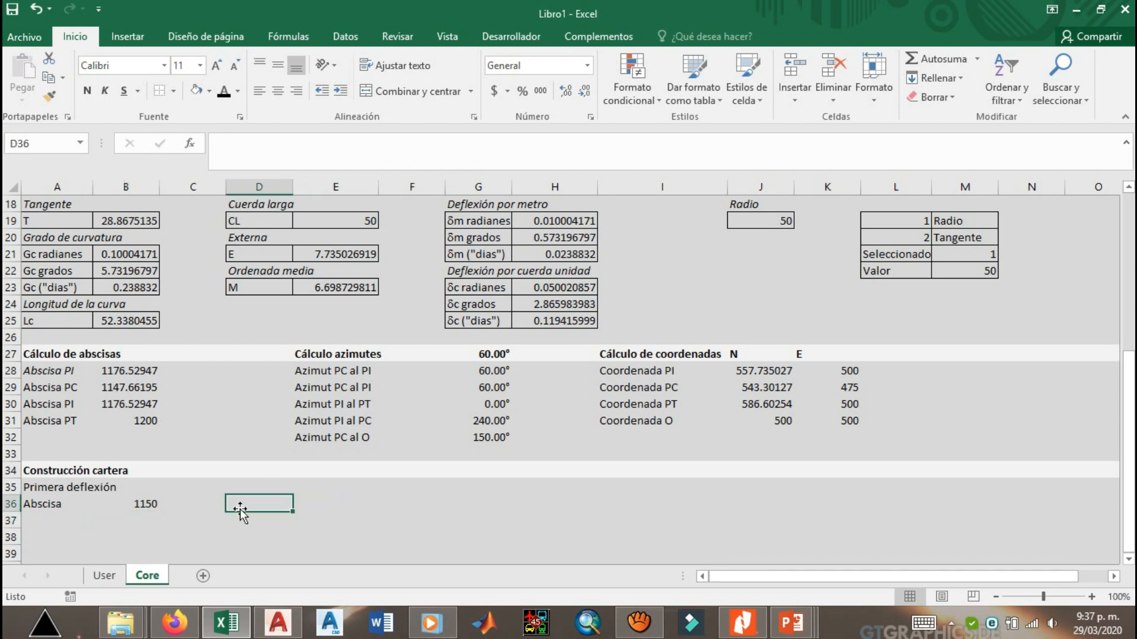
pyautogui.write('=')
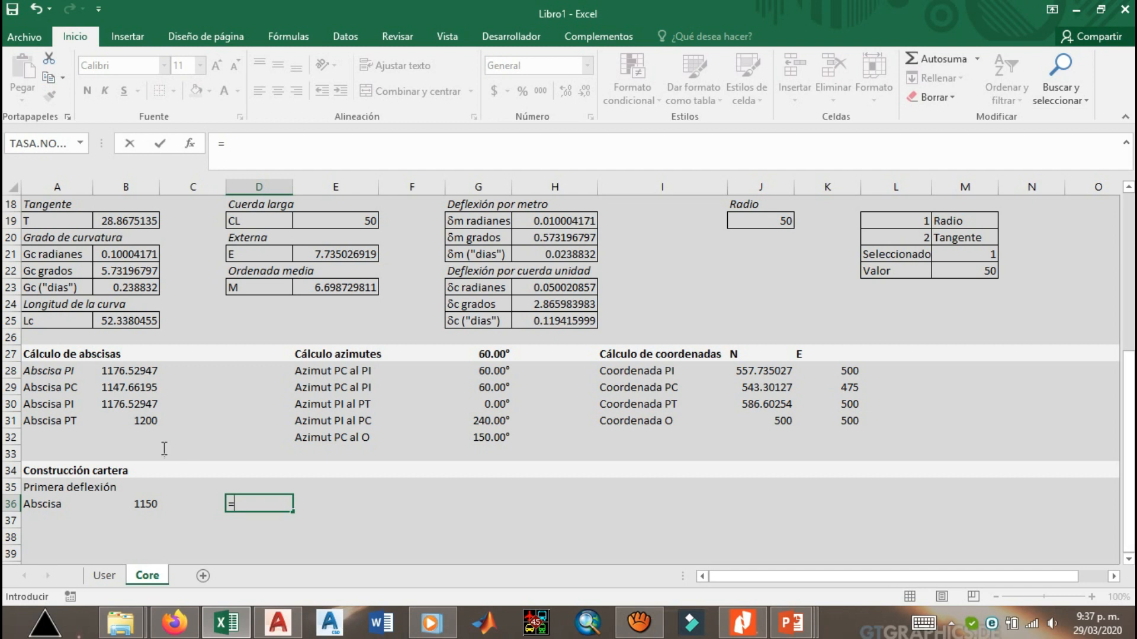
pyautogui.click(123, 388)
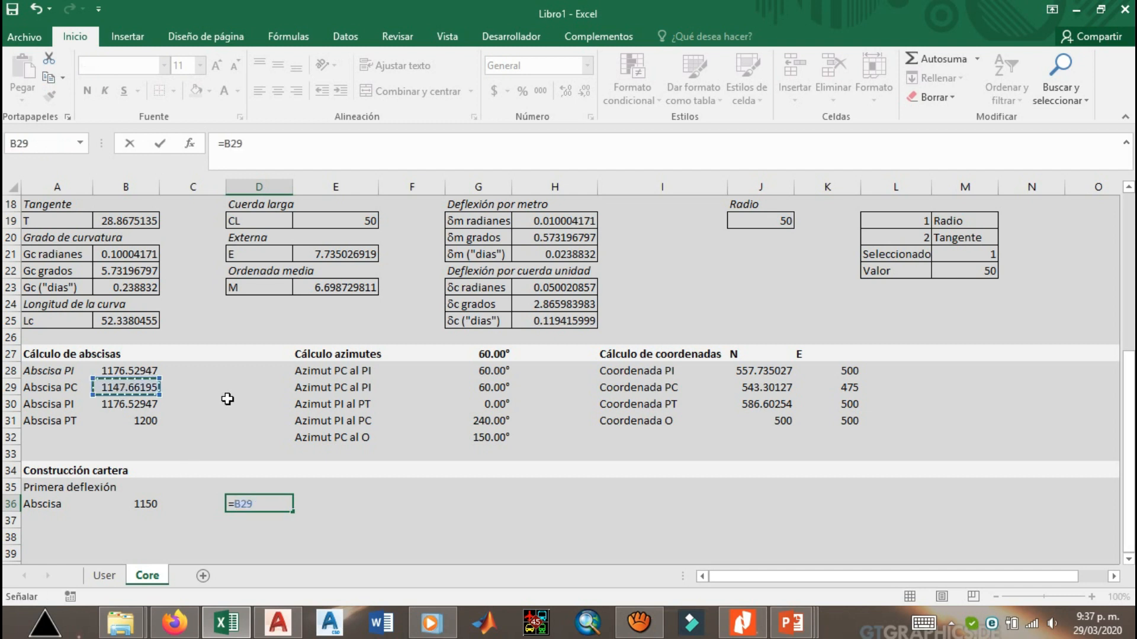
pyautogui.write('/5')
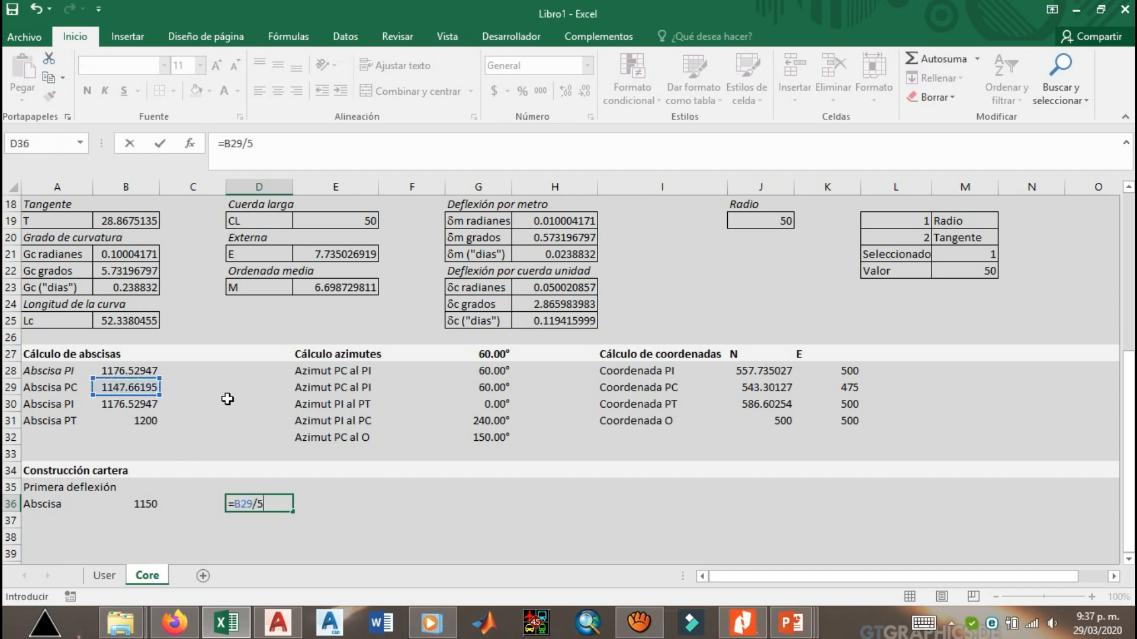
pyautogui.press('Return')
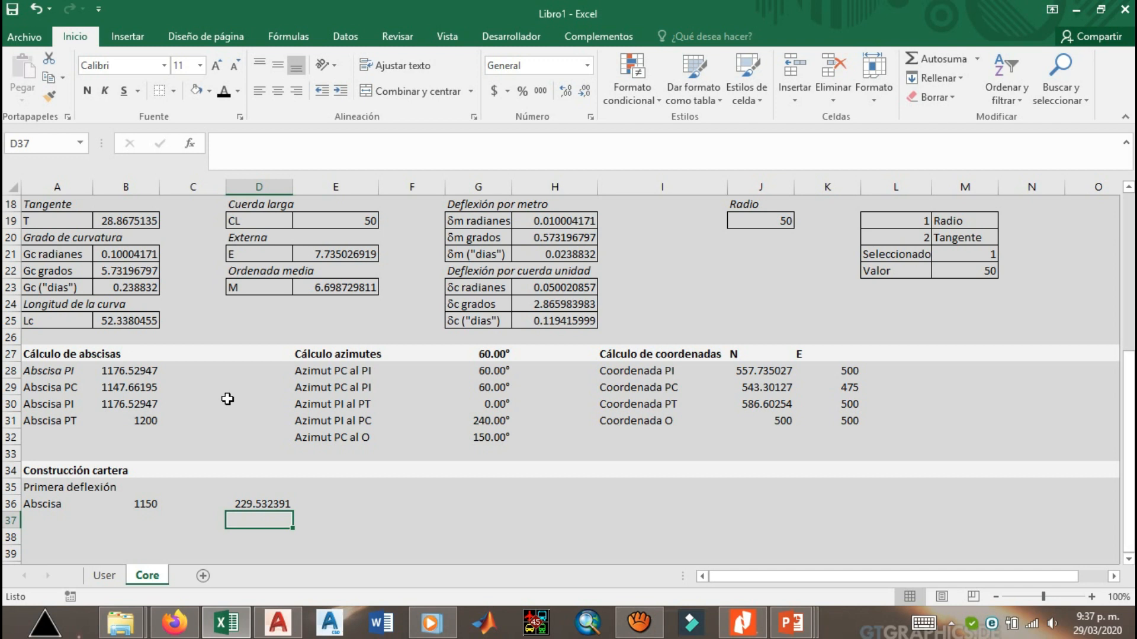
# Add 0.01 to the trial quotient in D36, then undo and redo that addition.
pyautogui.press('Up')
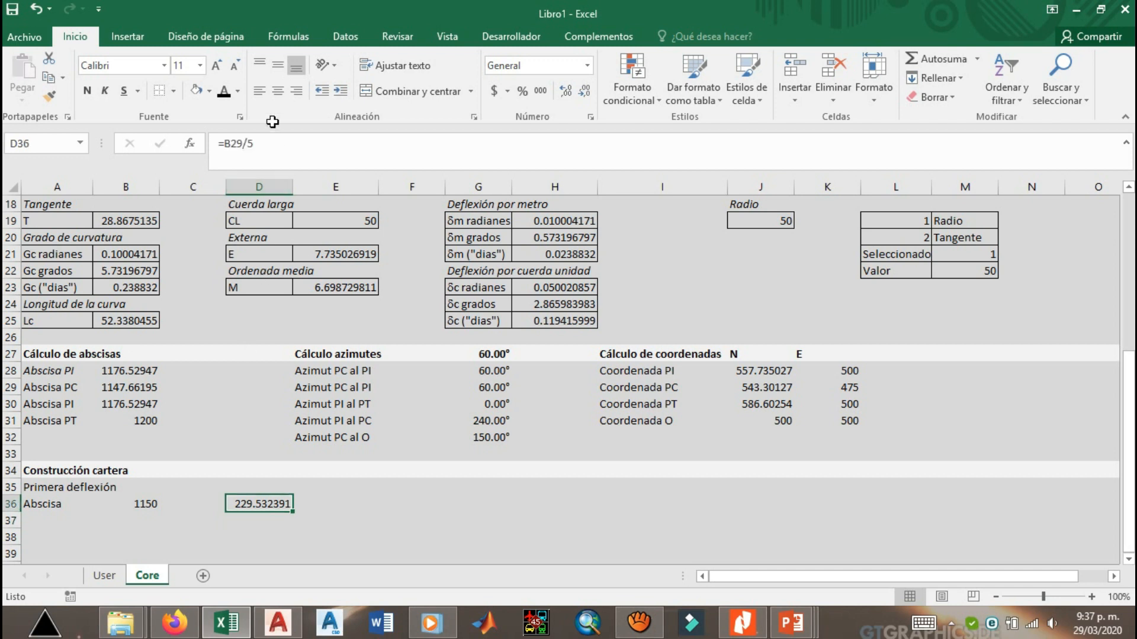
pyautogui.click(260, 143)
pyautogui.write('+.01')
pyautogui.press('Return')
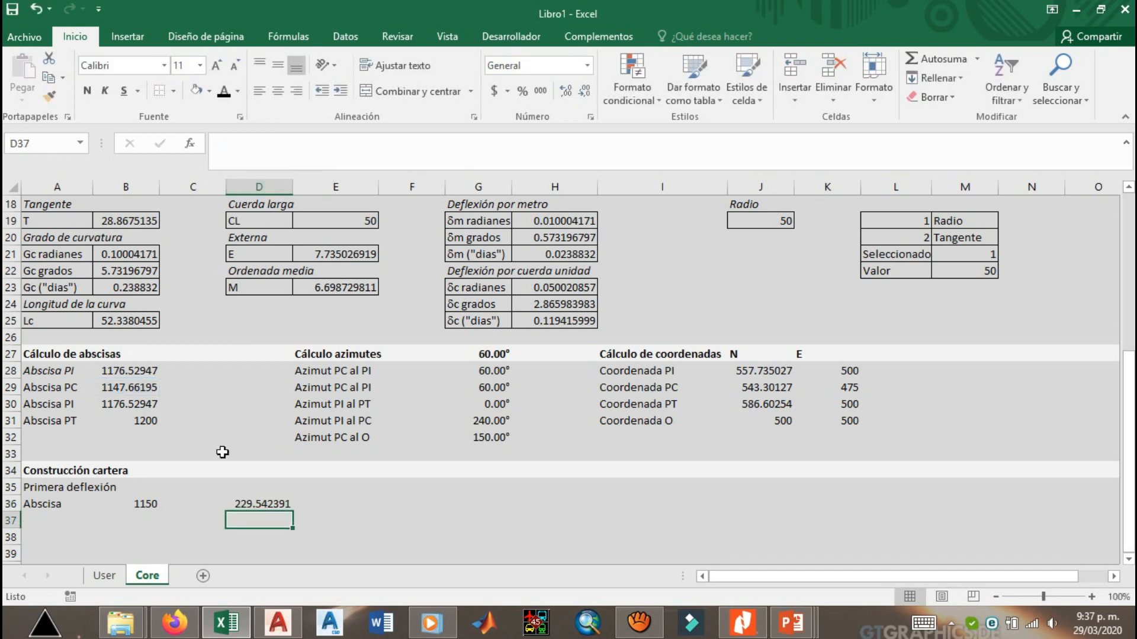
pyautogui.hotkey('ctrl', 'z')
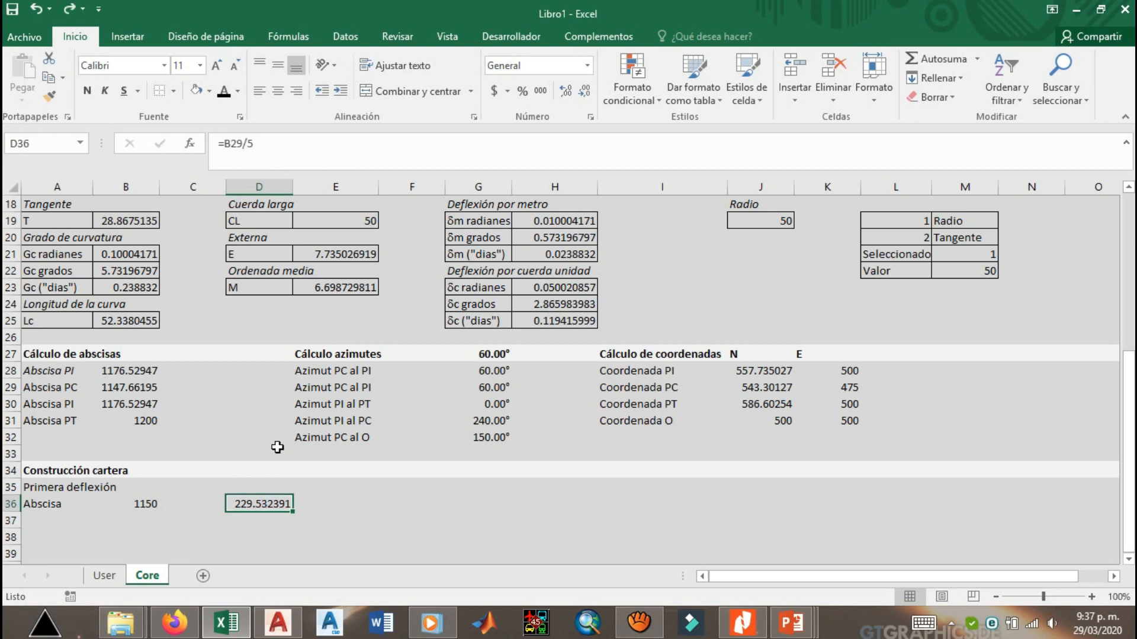
pyautogui.click(69, 9)
# Round the trial quotient in D36 up to 0 decimals with =REDONDEAR.MAS(B29/5+0.01,0).
pyautogui.click(226, 148)
pyautogui.write('red')
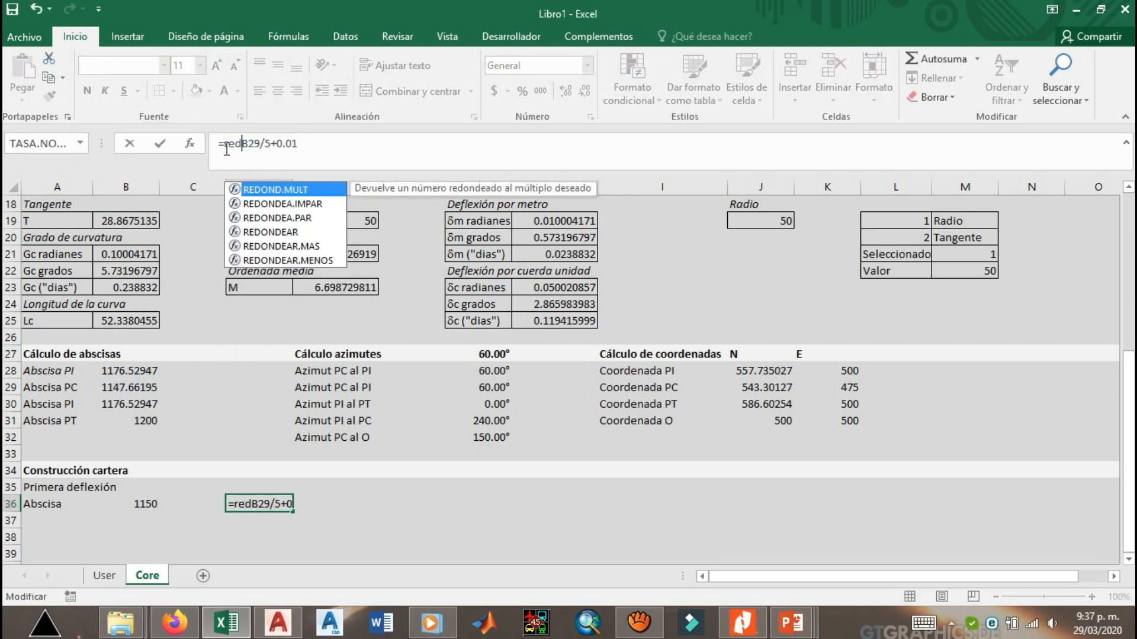
pyautogui.press('Down')
pyautogui.press('Down')
pyautogui.press('Down')
pyautogui.press('Down')
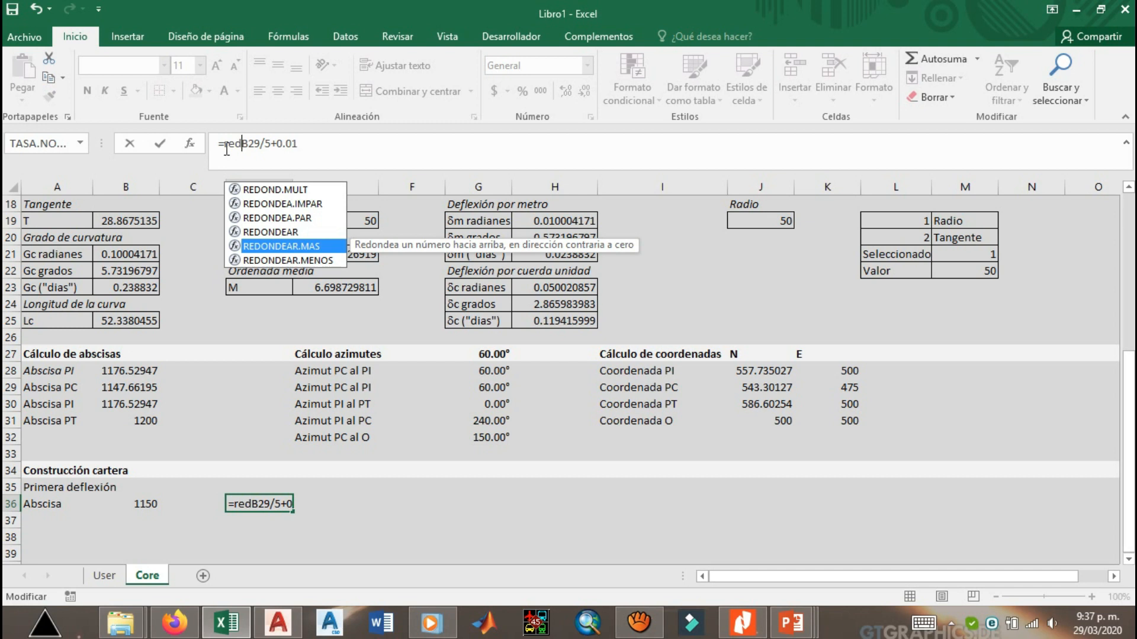
pyautogui.press('Tab')
pyautogui.click(382, 144)
pyautogui.write(',0')
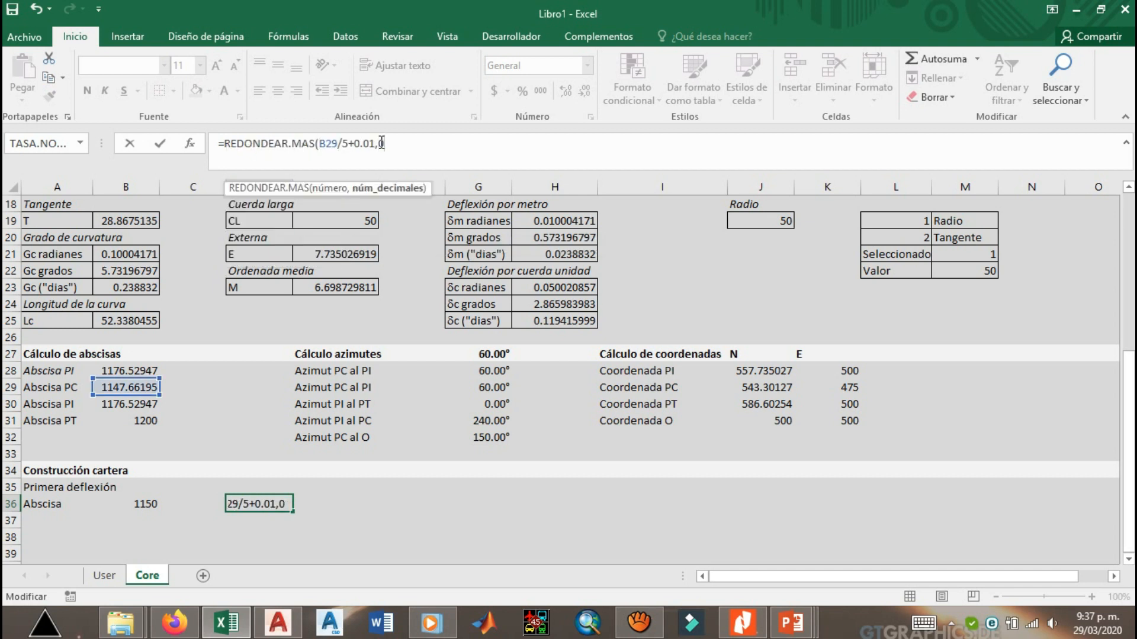
pyautogui.press('Return')
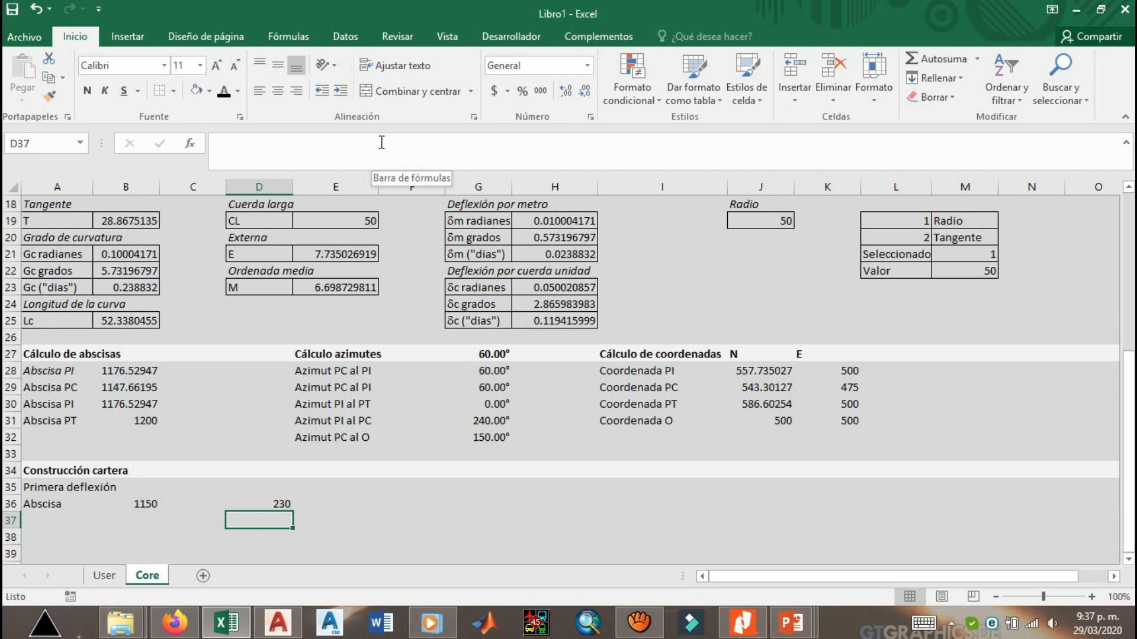
# Multiply the rounded trial value by the unit chord by entering =D36*K13 in E36.
pyautogui.press('Right')
pyautogui.press('Up')
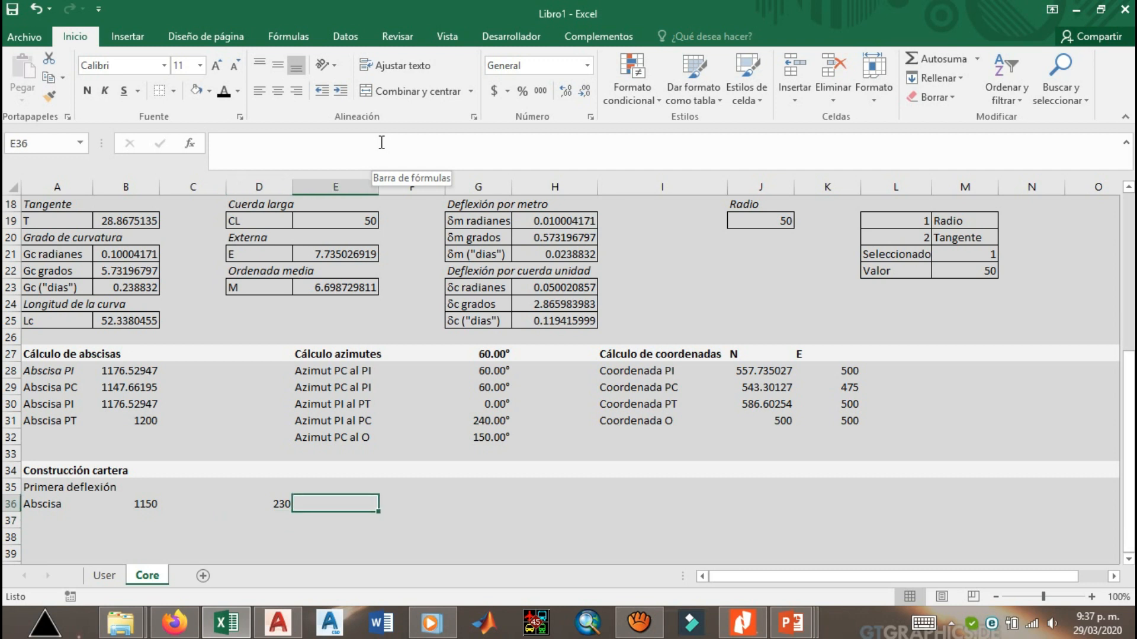
pyautogui.write('=')
pyautogui.press('Left')
pyautogui.write('*')
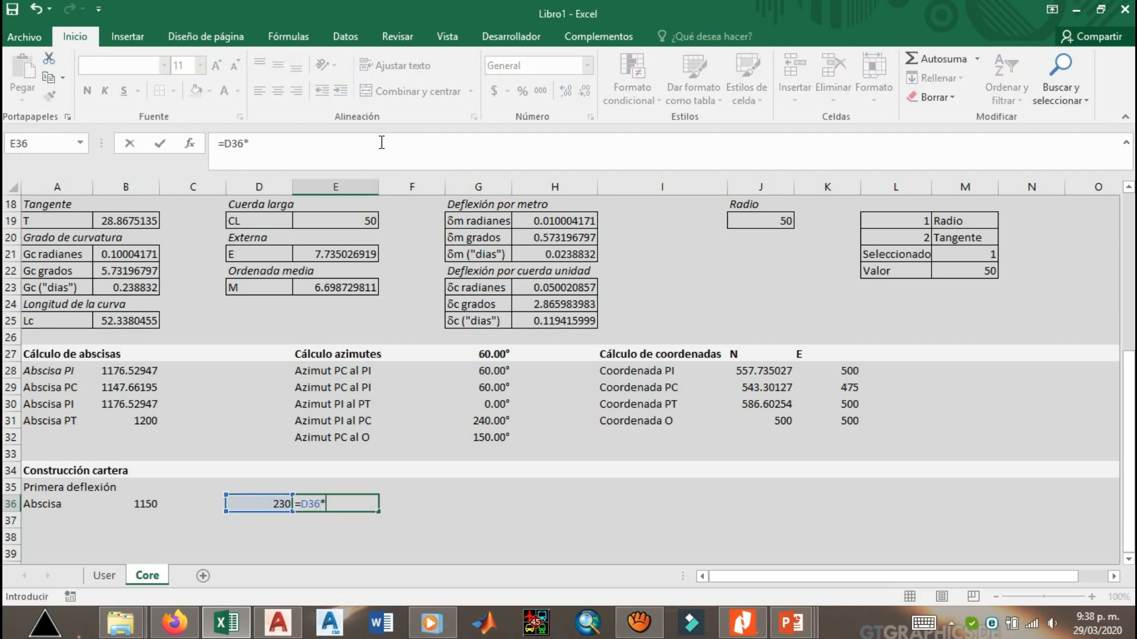
pyautogui.scroll(4, 813, 272)
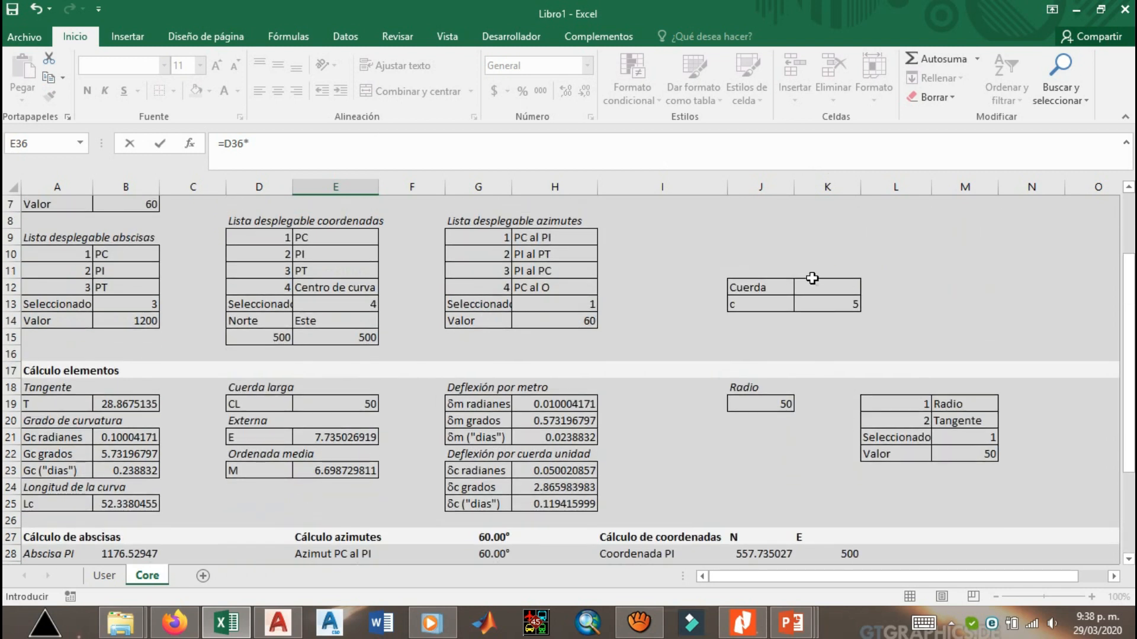
pyautogui.click(829, 303)
pyautogui.press('Return')
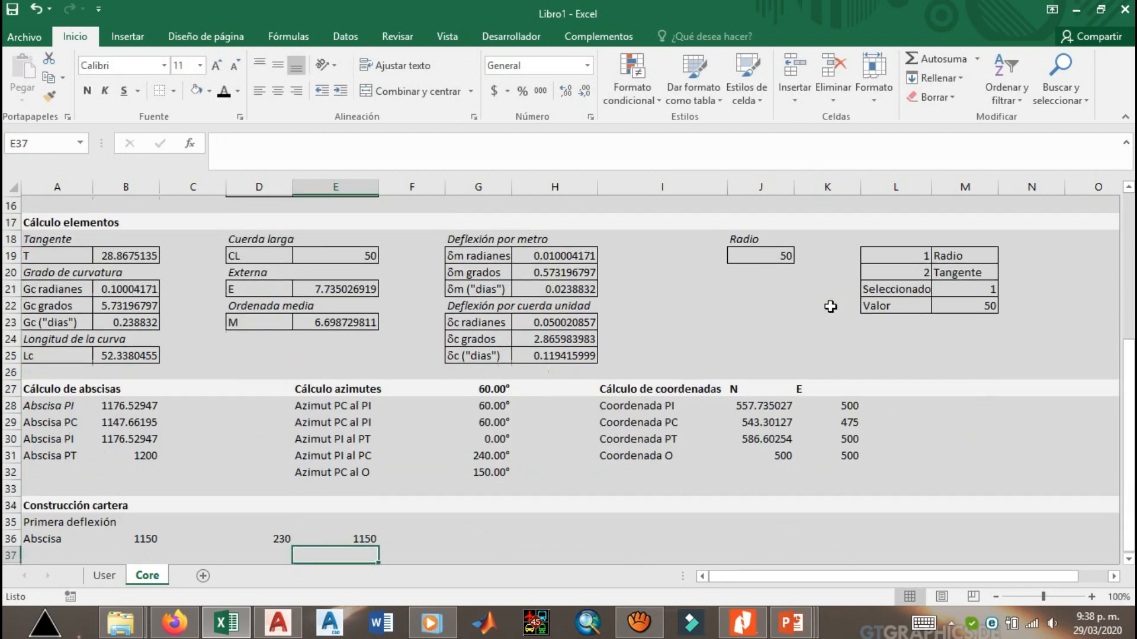
# Review the trial formulas in D36 and E36 and clear both cells.
pyautogui.click(329, 540)
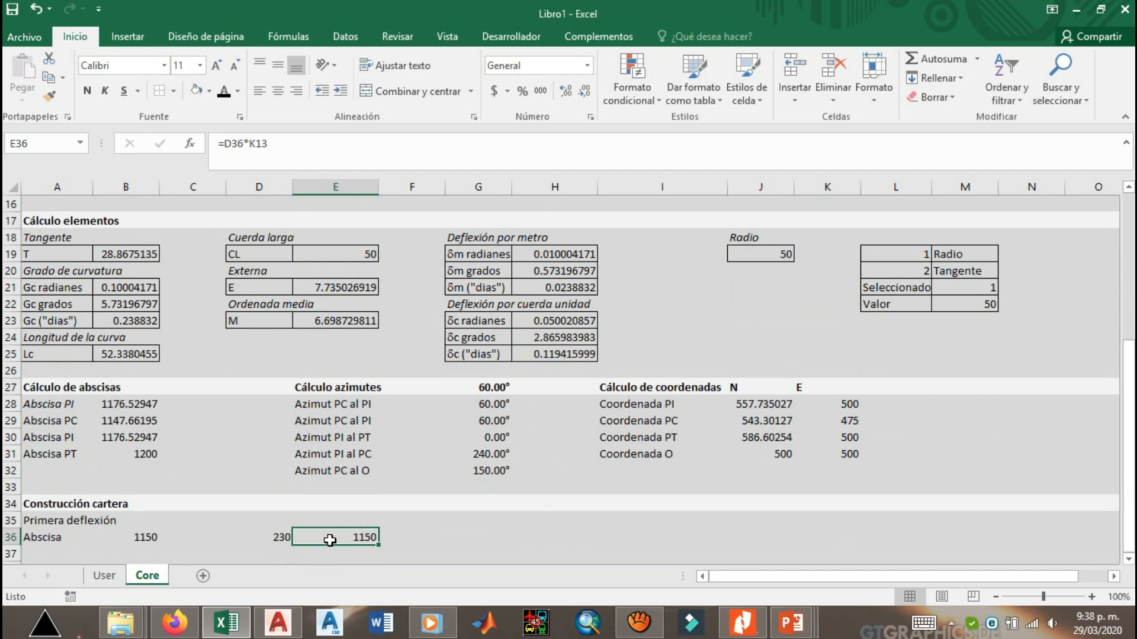
pyautogui.press('Left')
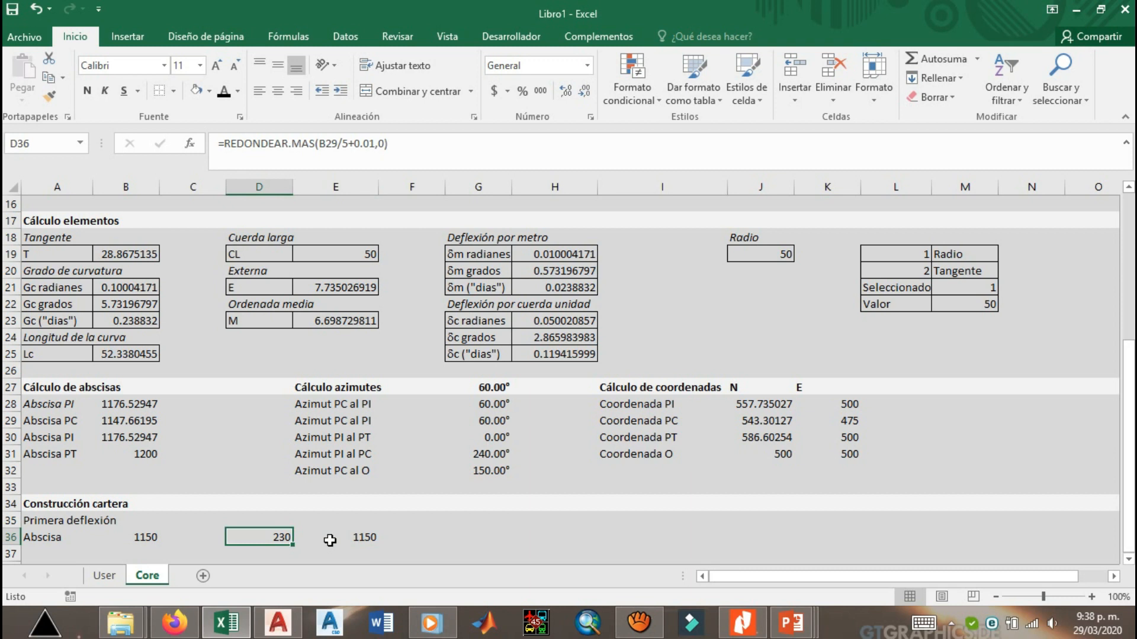
pyautogui.keyDown('shift'); pyautogui.click(330, 540); pyautogui.keyUp('shift')
pyautogui.press('Delete')
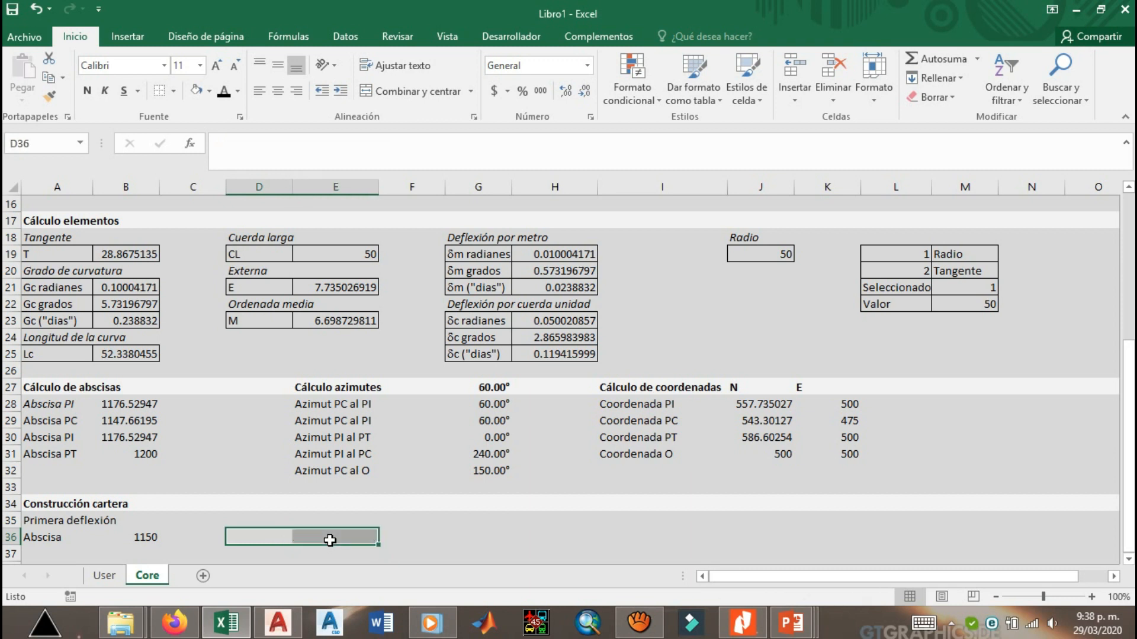
# Set the unit chord in the User sheet's input data to 10 m and check the first deflection's abscissa on the Core sheet.
pyautogui.click(102, 576)
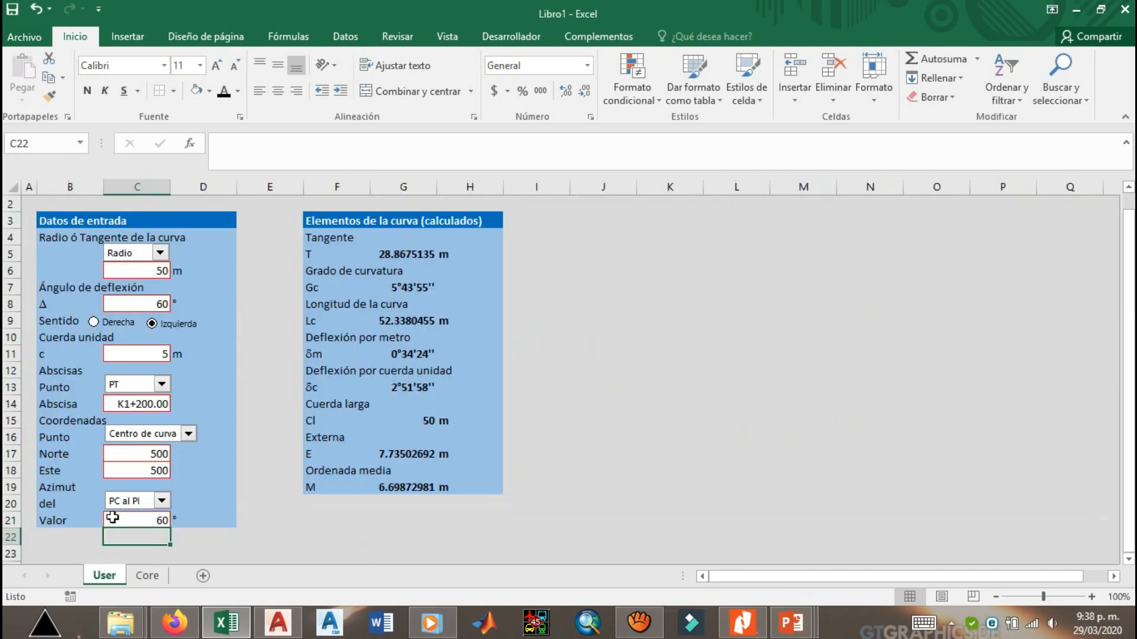
pyautogui.click(137, 352)
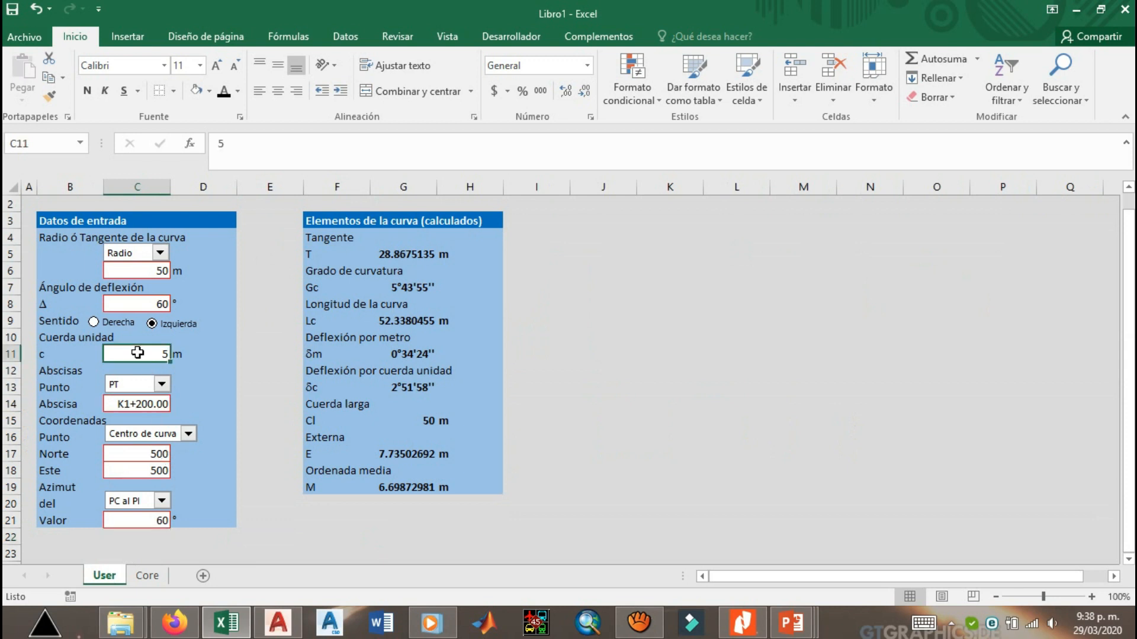
pyautogui.write('10')
pyautogui.press('Return')
pyautogui.click(148, 575)
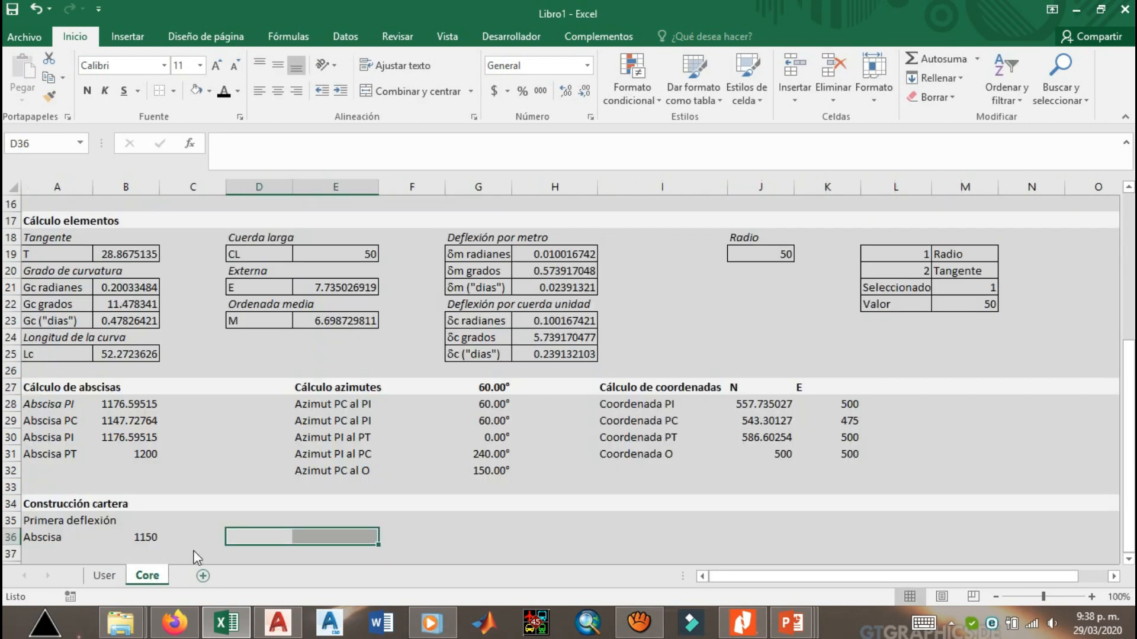
pyautogui.click(150, 551)
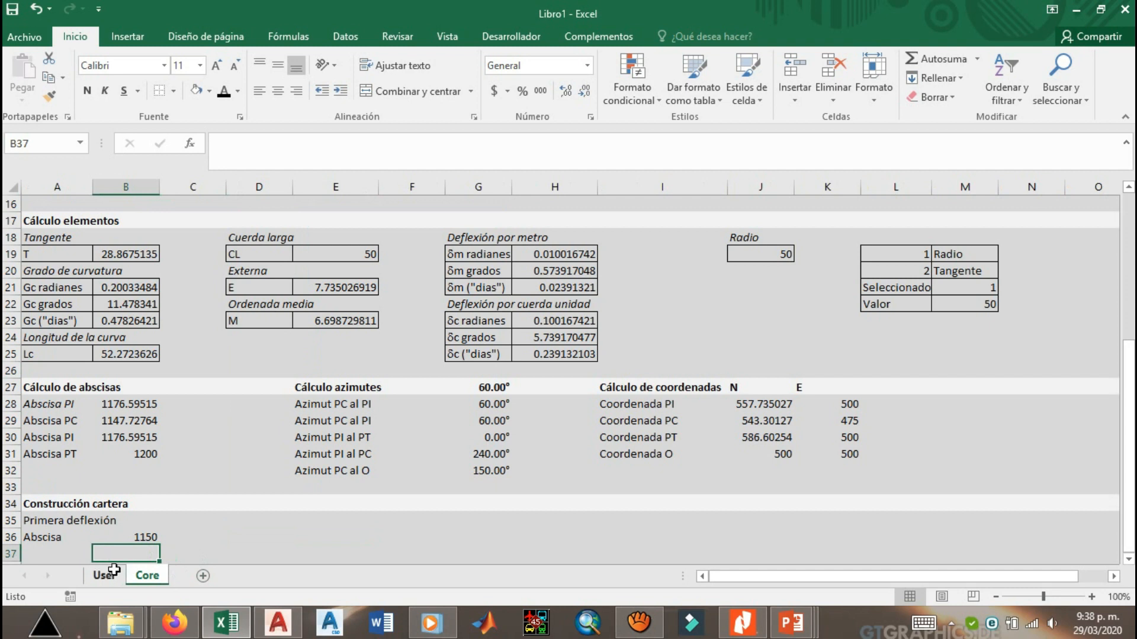
# Set the unit chord on the User sheet to 20 m and check the first deflection's abscissa in Core's B36.
pyautogui.click(113, 571)
pyautogui.click(157, 352)
pyautogui.write('20')
pyautogui.press('Return')
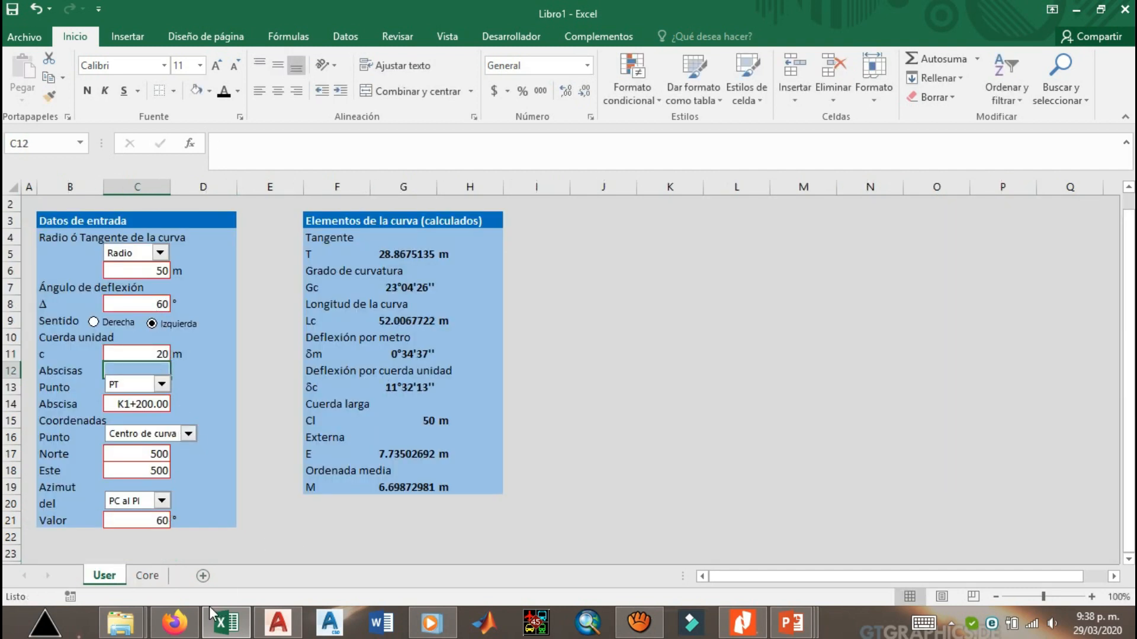
pyautogui.click(147, 578)
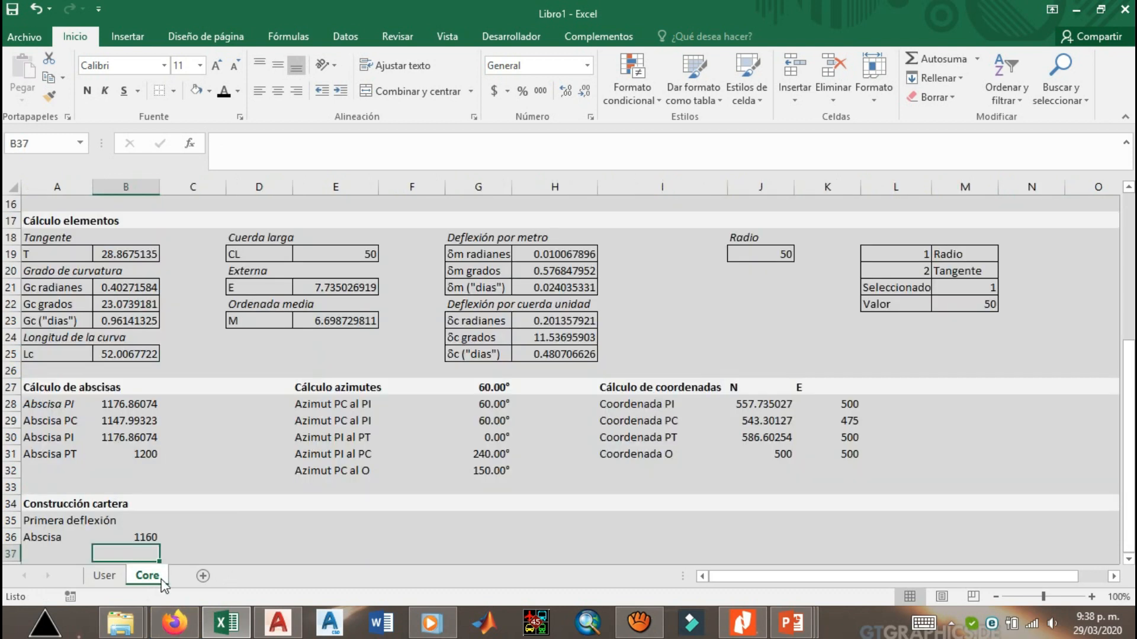
pyautogui.click(148, 535)
# Restore the unit chord on the User sheet to 5 m and return to the Core sheet.
pyautogui.click(114, 577)
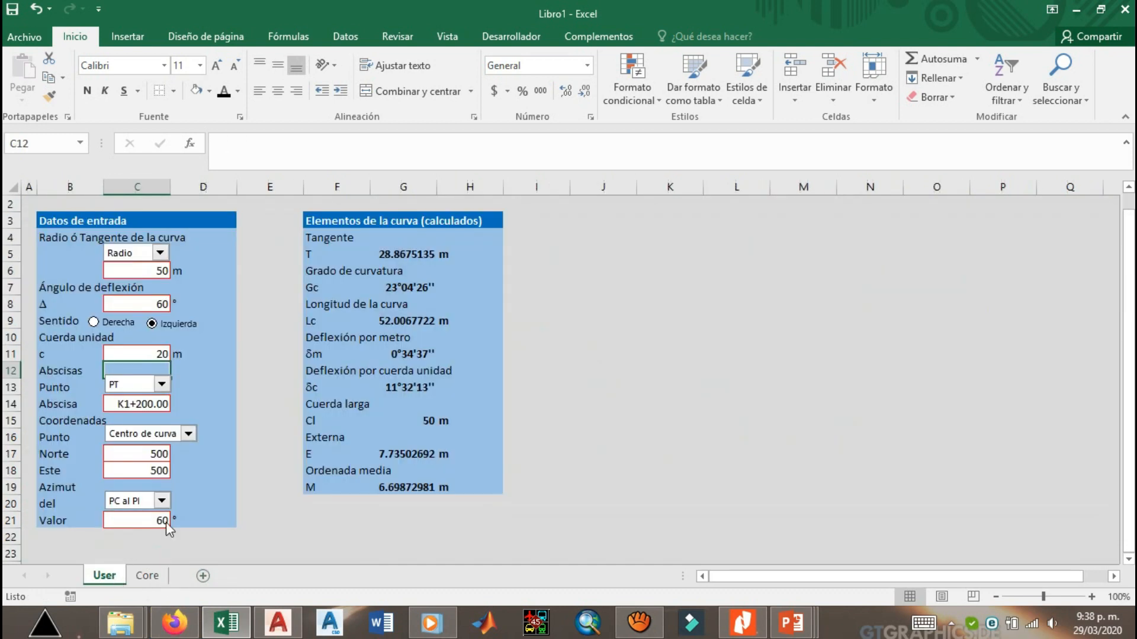
pyautogui.click(150, 356)
pyautogui.write('5')
pyautogui.press('Return')
pyautogui.click(147, 575)
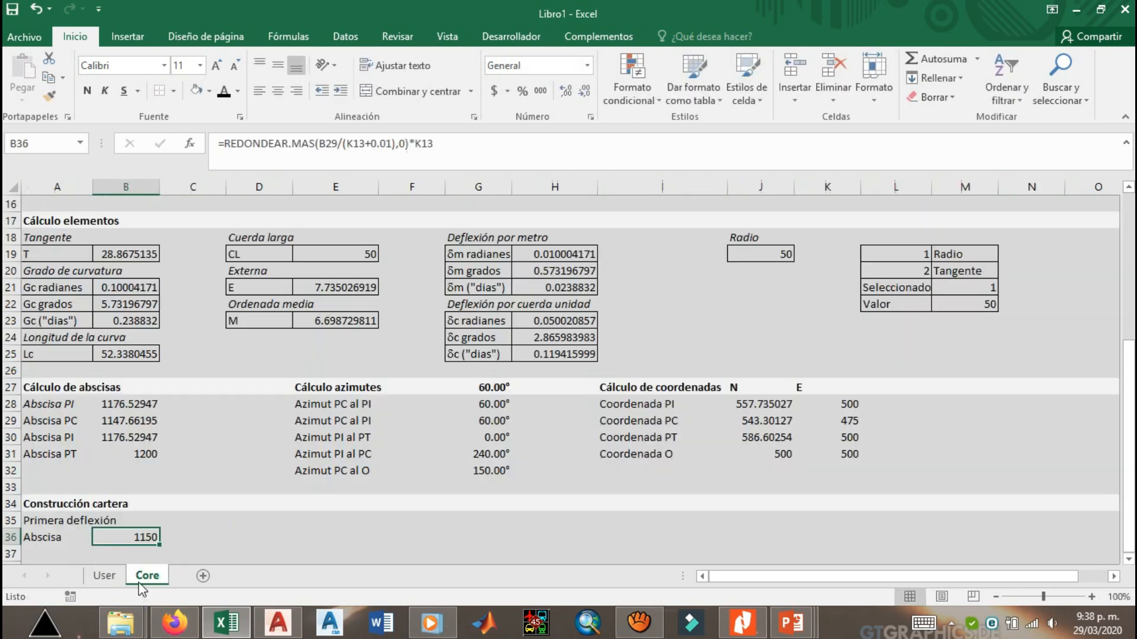
# Label A37 "Última deflexión" and A38 "Abscisa" under the first deflection's abscissa.
pyautogui.click(187, 537)
pyautogui.scroll(-1, 172, 535)
pyautogui.click(56, 506)
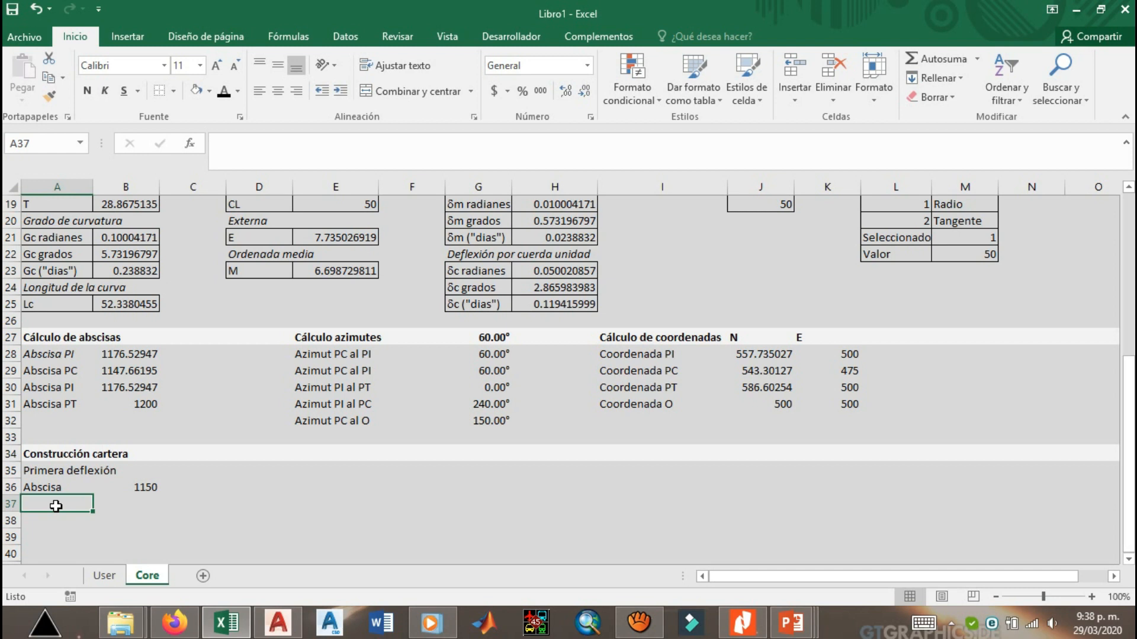
pyautogui.write('Última deflexión')
pyautogui.press('Return')
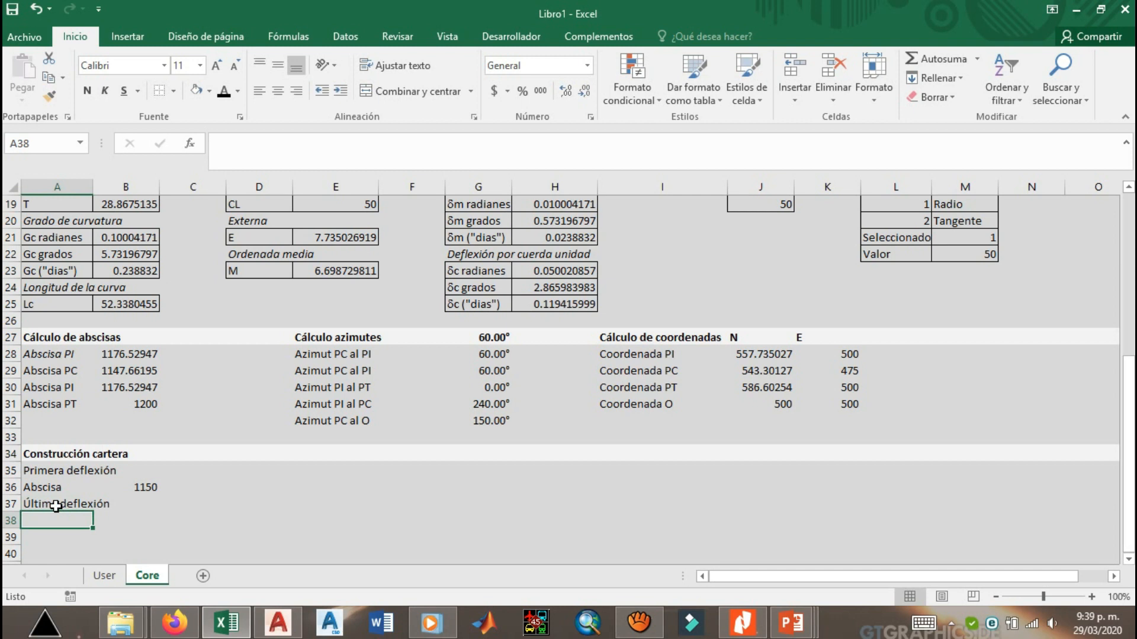
pyautogui.write('Absi')
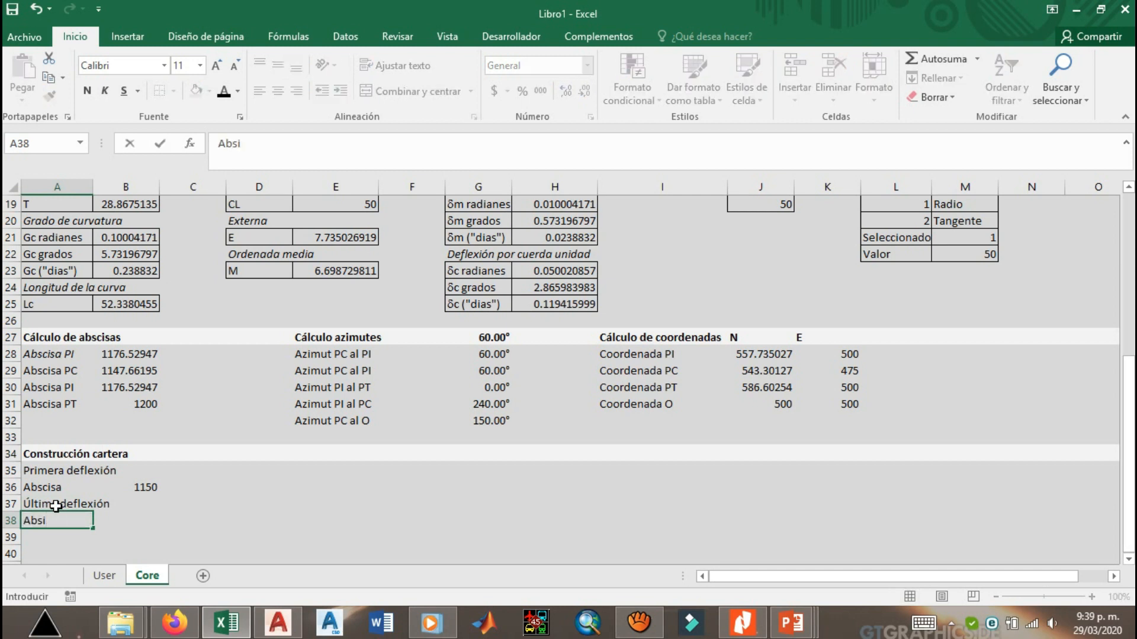
pyautogui.press('BackSpace')
pyautogui.write('cisa')
pyautogui.press('Tab')
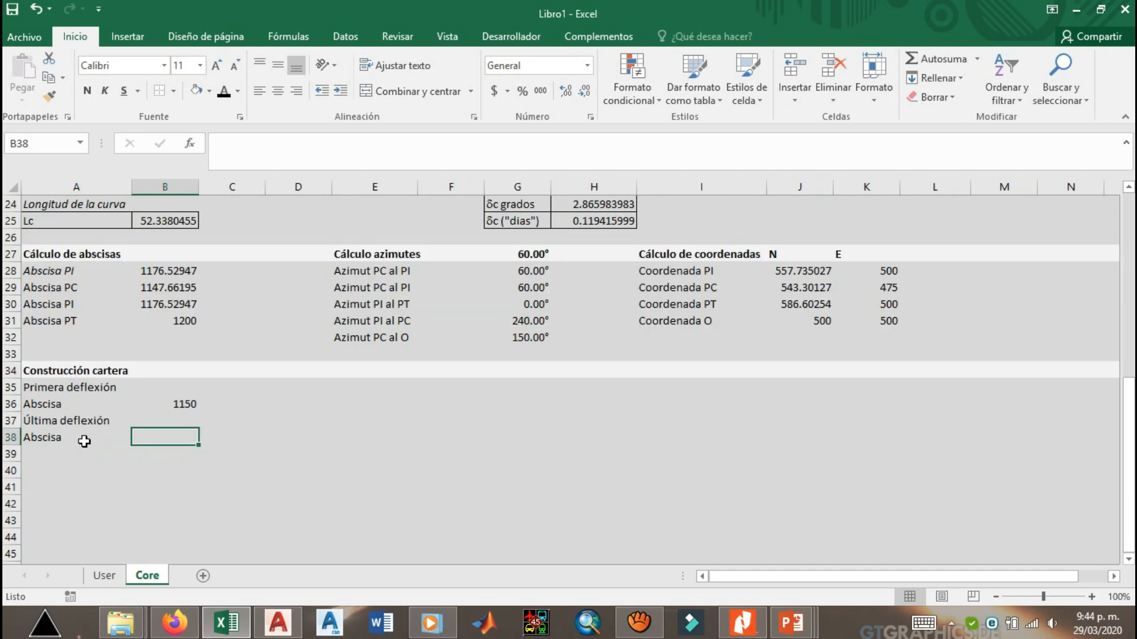
# Begin a formula in B38 with the REDONDEAR.MENOS function for the last deflection's abscissa.
pyautogui.write('=')
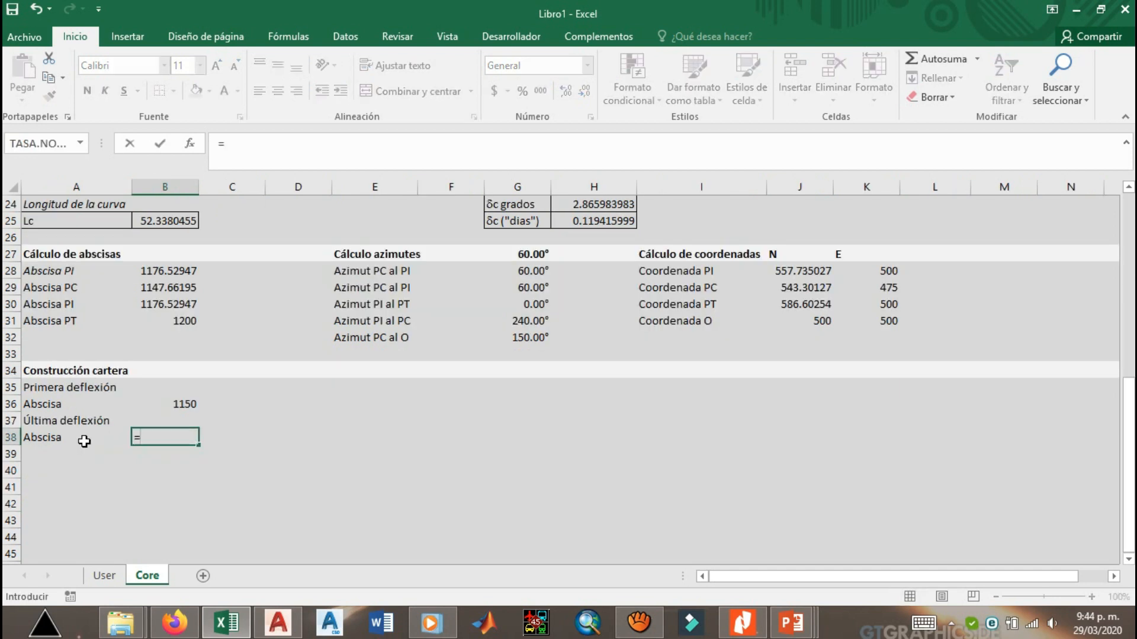
pyautogui.write('re')
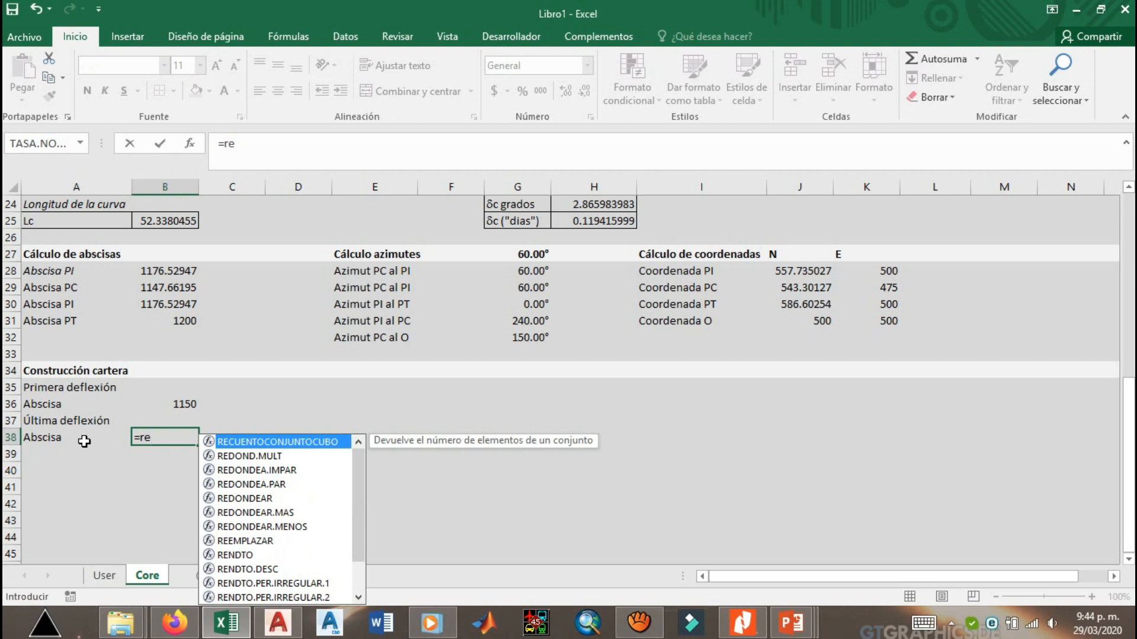
pyautogui.write('don')
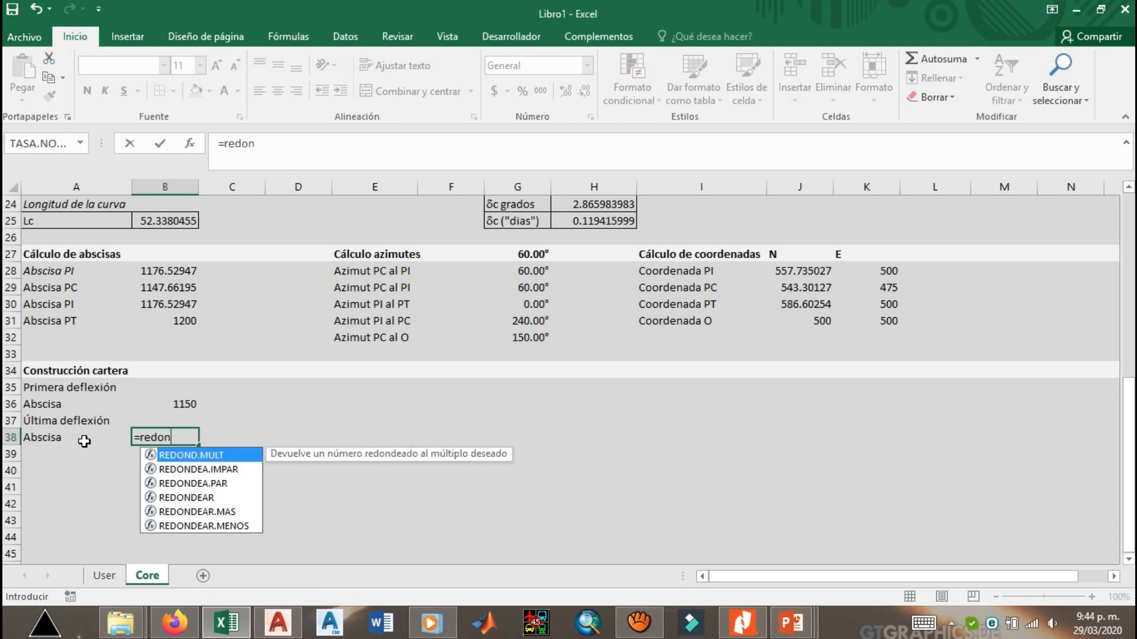
pyautogui.press('Down')
pyautogui.press('Down')
pyautogui.press('Down')
pyautogui.press('Down')
pyautogui.press('Down')
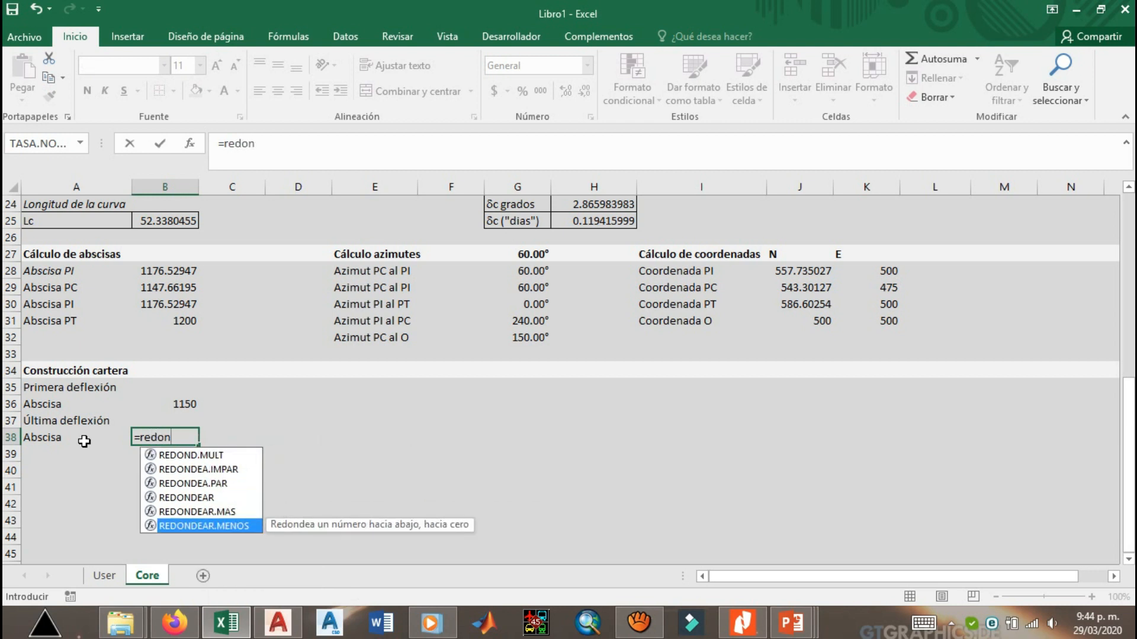
pyautogui.press('Tab')
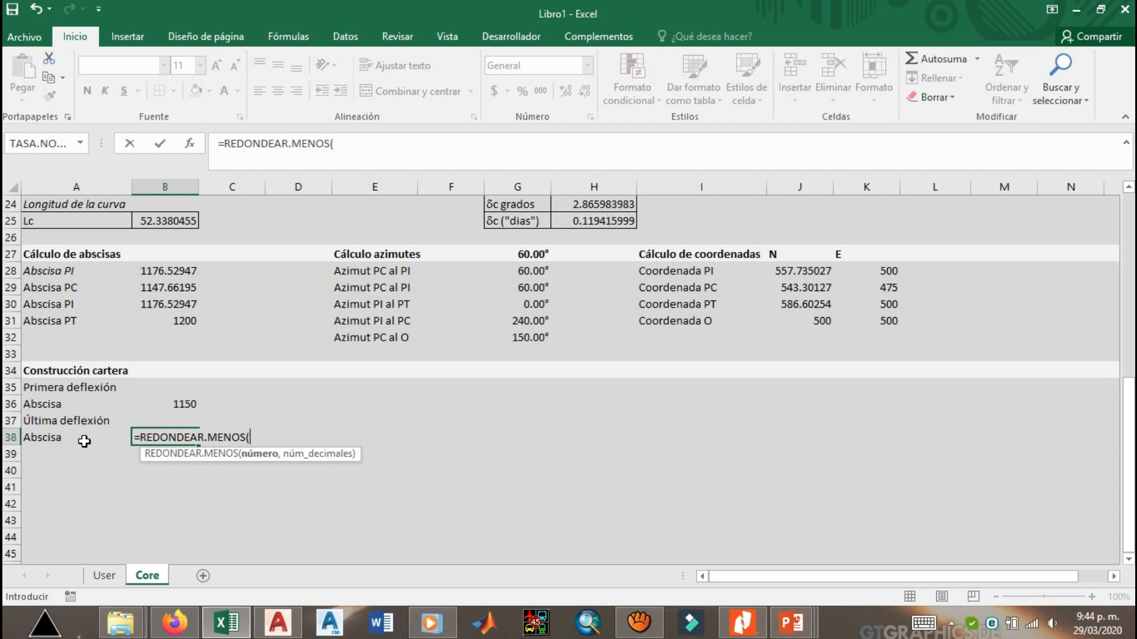
# Complete the last deflection's abscissa formula as =REDONDEAR.MENOS(B31/K13-0.01,0)*K13.
pyautogui.click(176, 322)
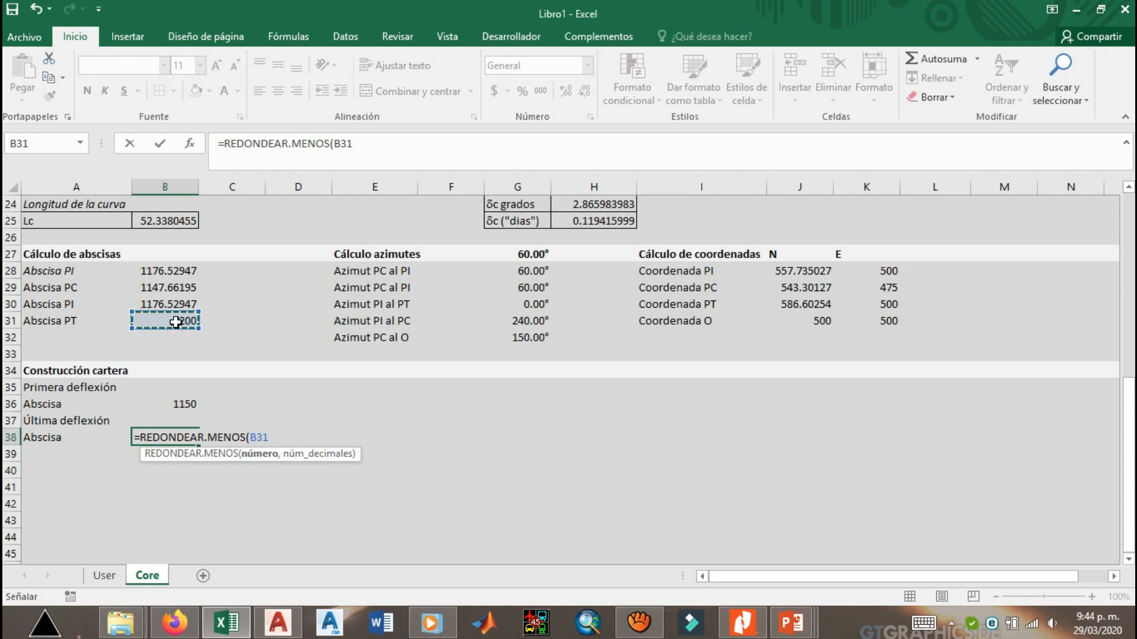
pyautogui.write('/')
pyautogui.click(503, 300)
pyautogui.scroll(2, 504, 300)
pyautogui.scroll(6, 503, 300)
pyautogui.hscroll(1, 503, 299)
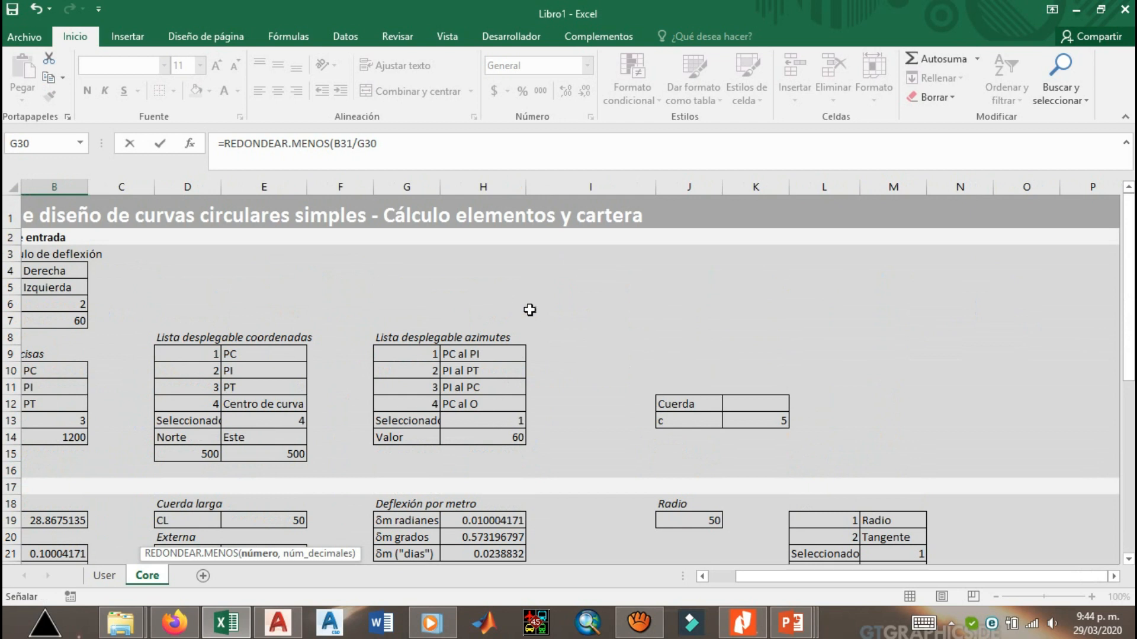
pyautogui.click(737, 423)
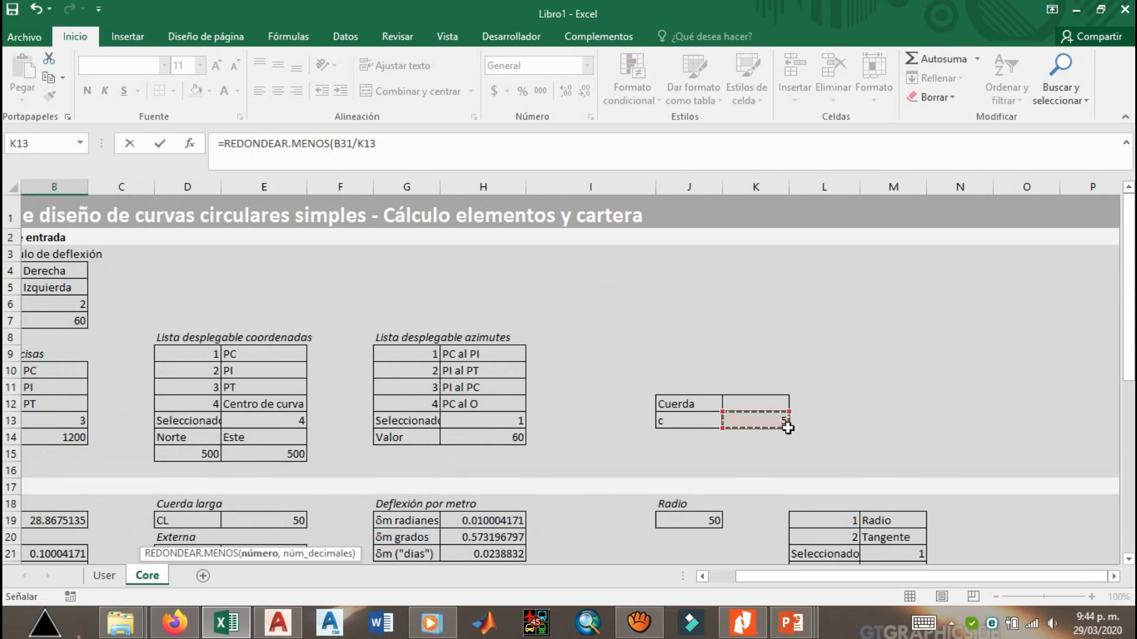
pyautogui.write('-0.0')
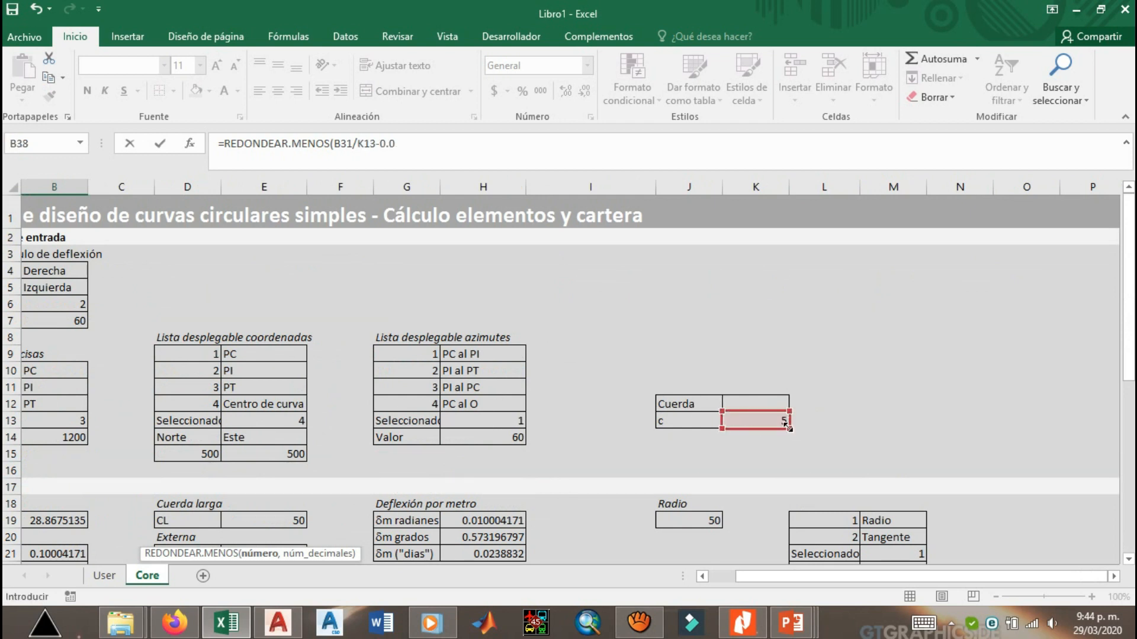
pyautogui.write('1,0)*')
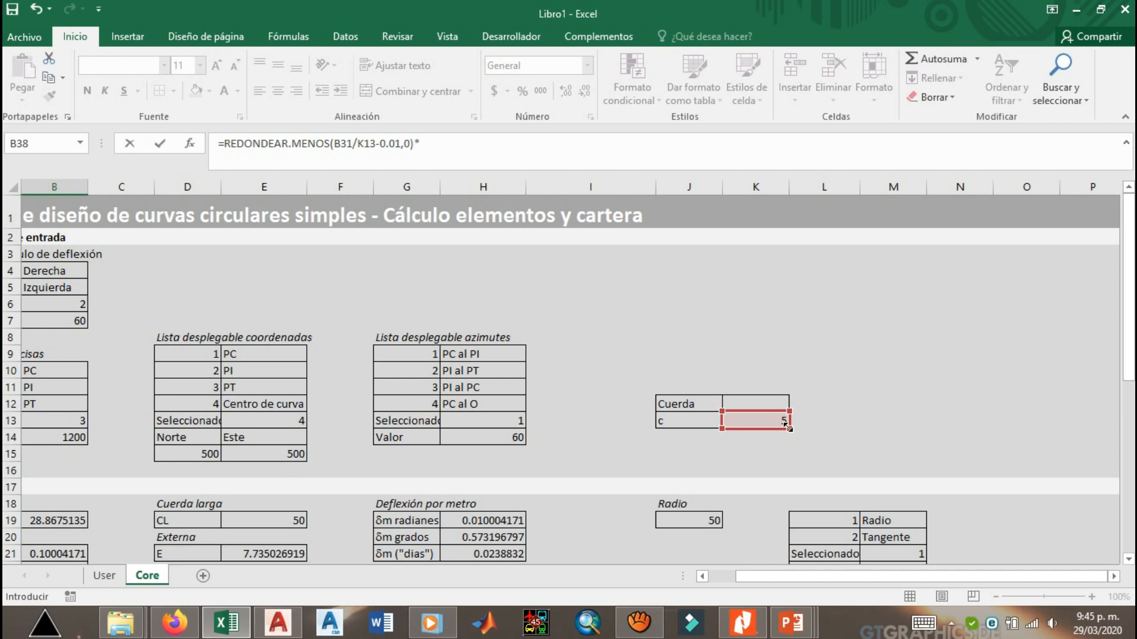
pyautogui.click(761, 418)
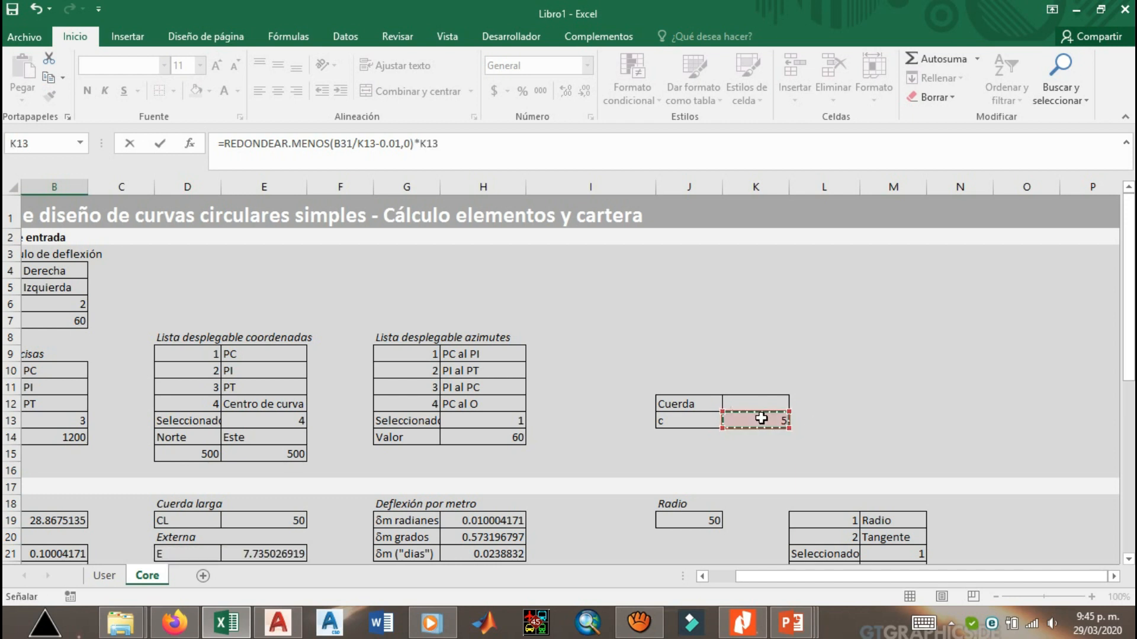
pyautogui.press('Return')
# Label A39 "Número de cuerdas y subcuerdas" and A40 "Subcuerdas".
pyautogui.press('Left')
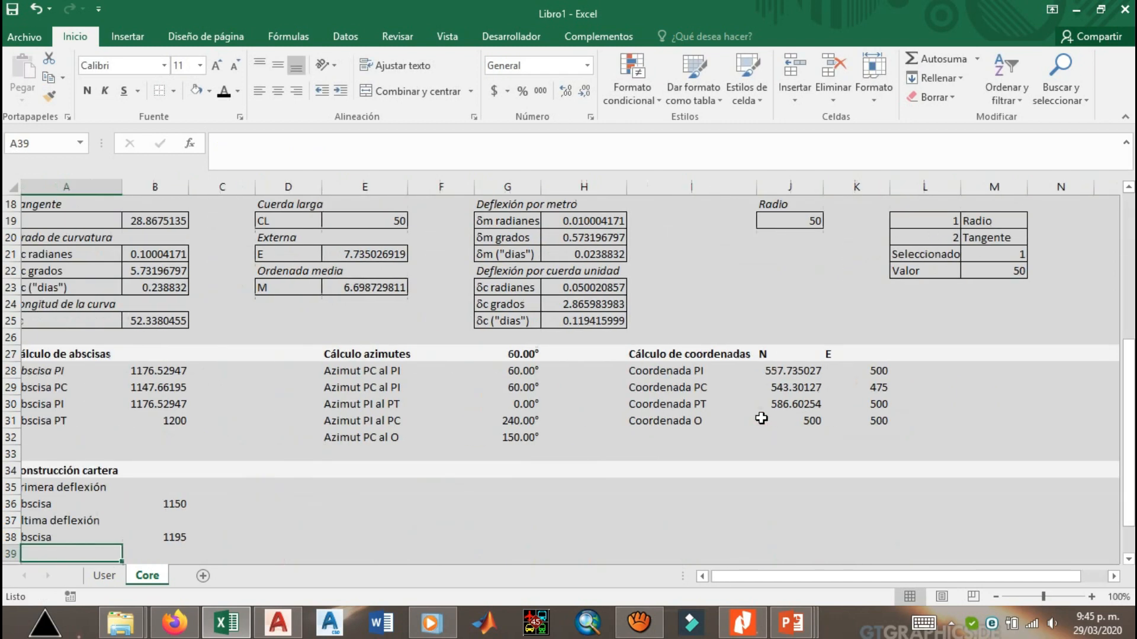
pyautogui.press('Right')
pyautogui.press('Up')
pyautogui.press('Down')
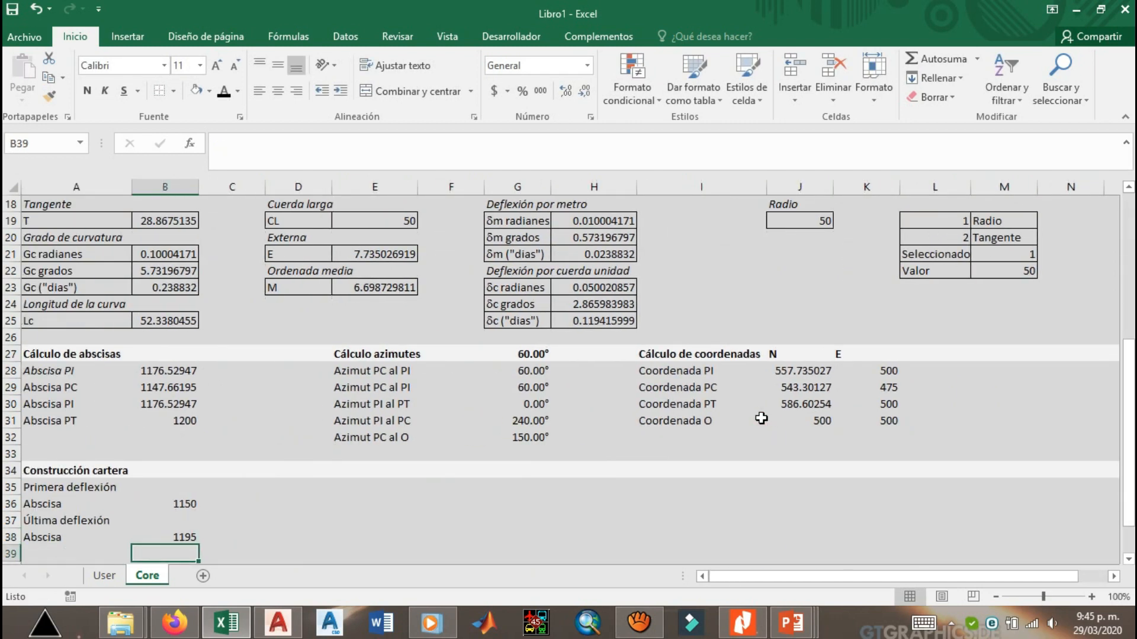
pyautogui.press('Left')
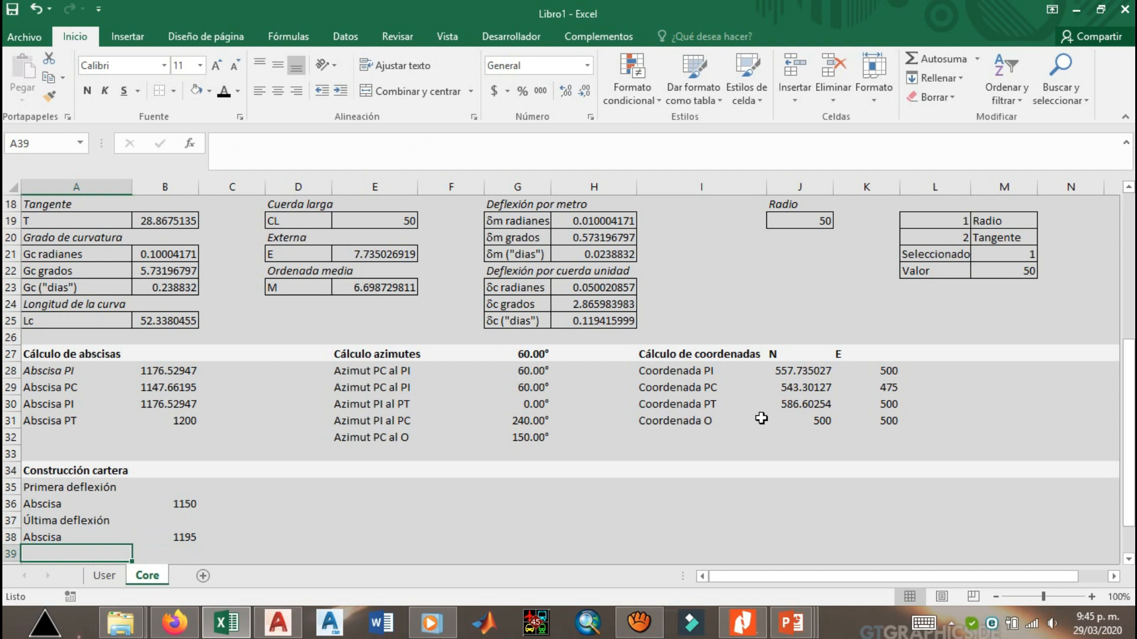
pyautogui.write('N')
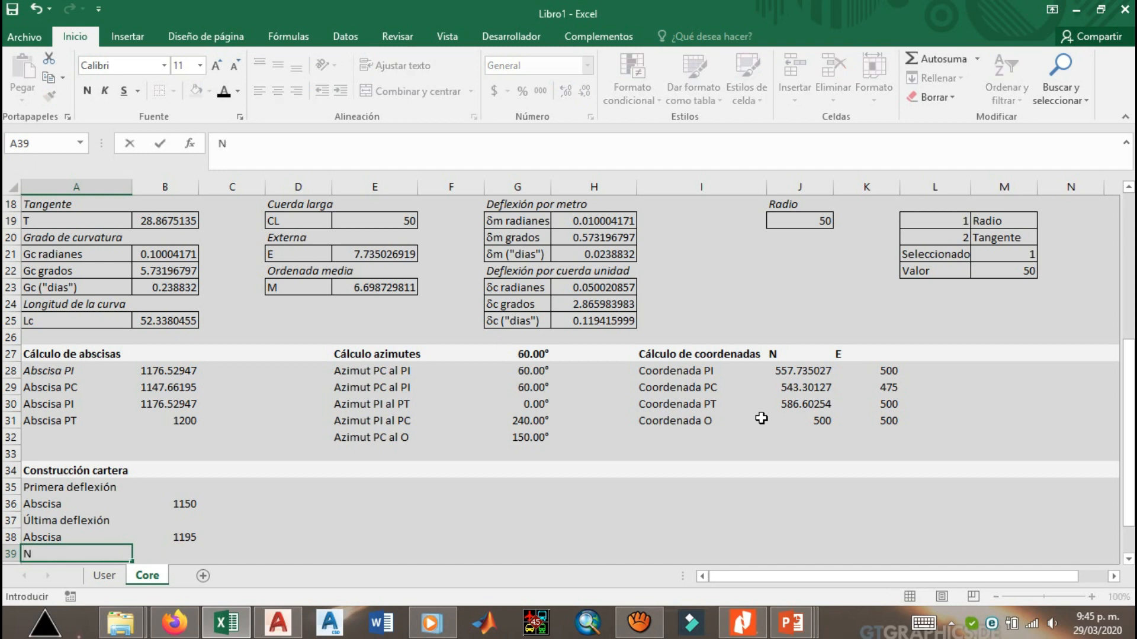
pyautogui.write('úmero de cuerdas y su')
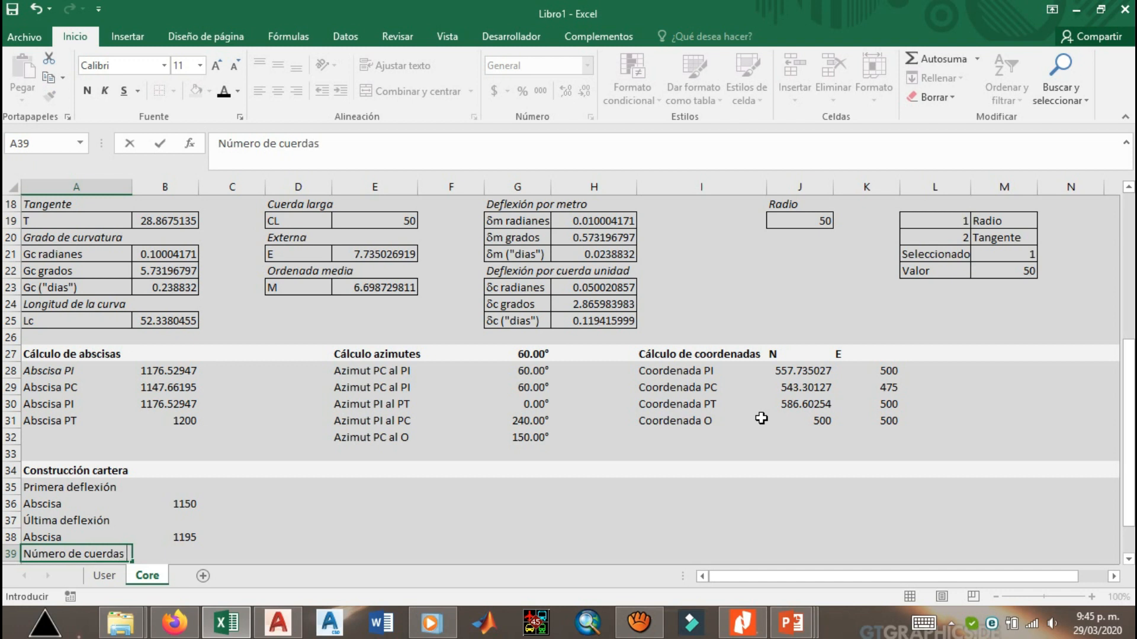
pyautogui.write('bcuerdas')
pyautogui.press('Return')
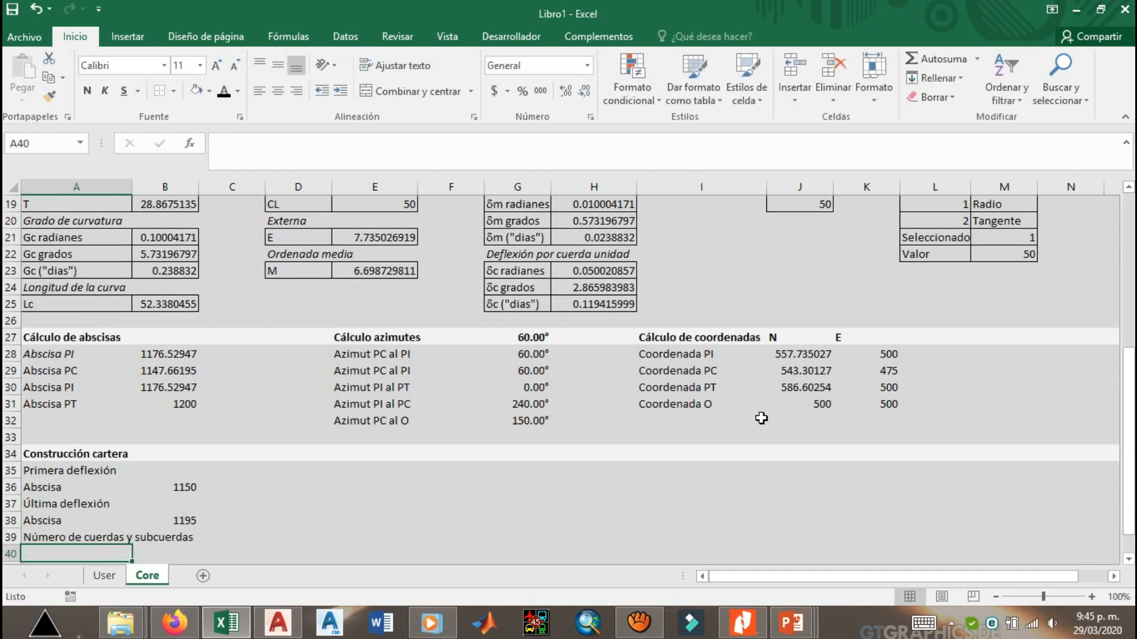
pyautogui.write('Subcuerdas')
pyautogui.press('Return')
# Begin a SI function formula in B40 for the number of subchords.
pyautogui.press('Up')
pyautogui.press('Right')
pyautogui.write('=')
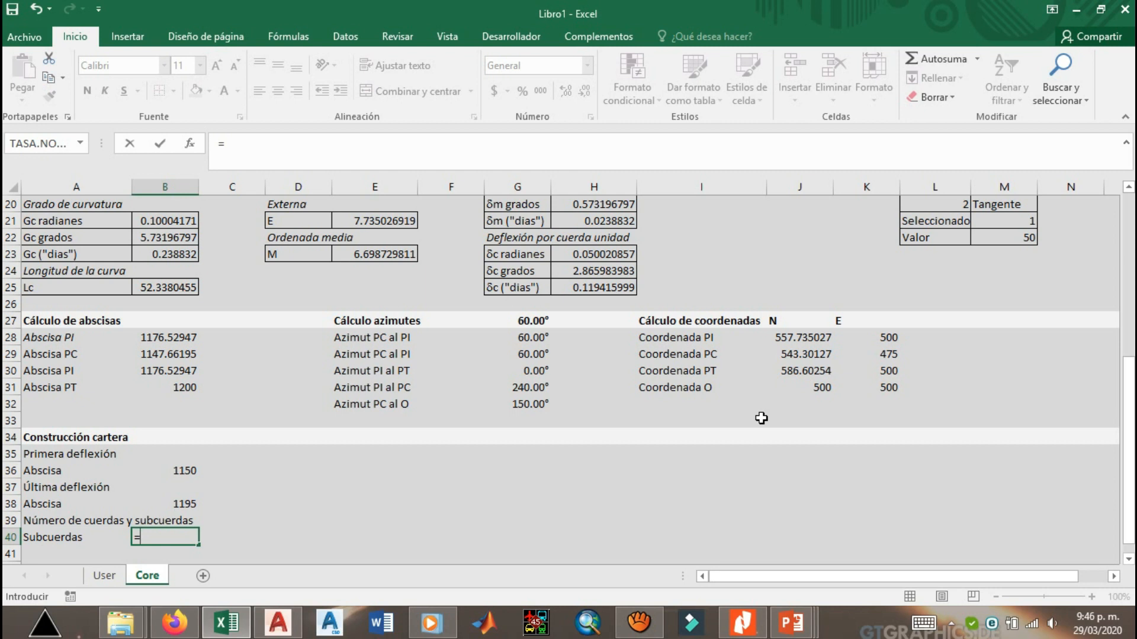
pyautogui.write('si')
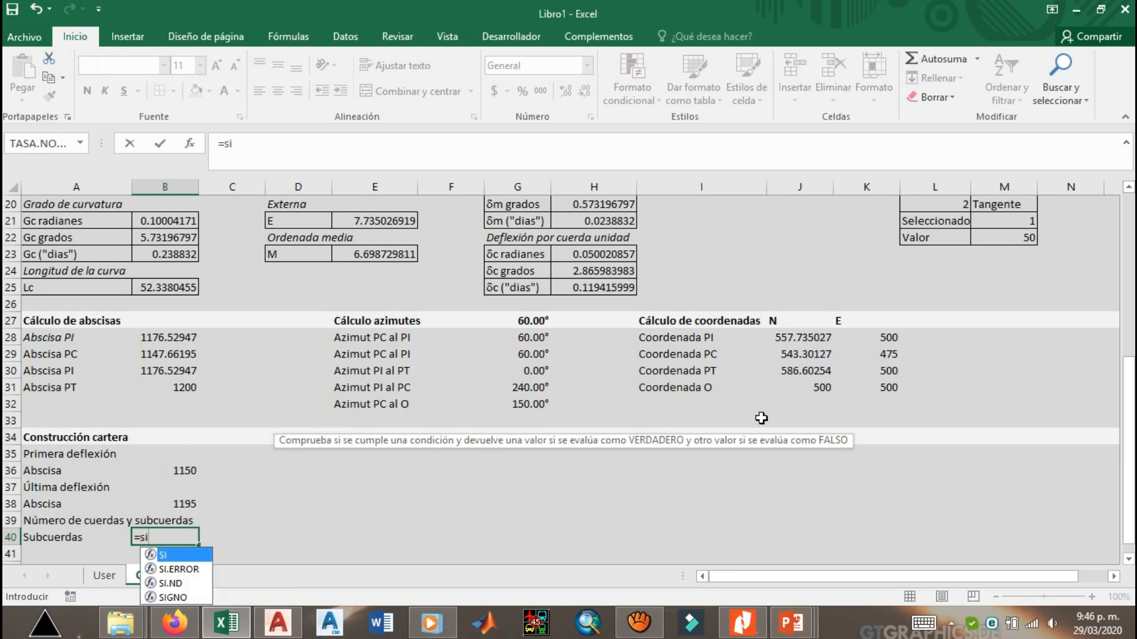
pyautogui.press('Tab')
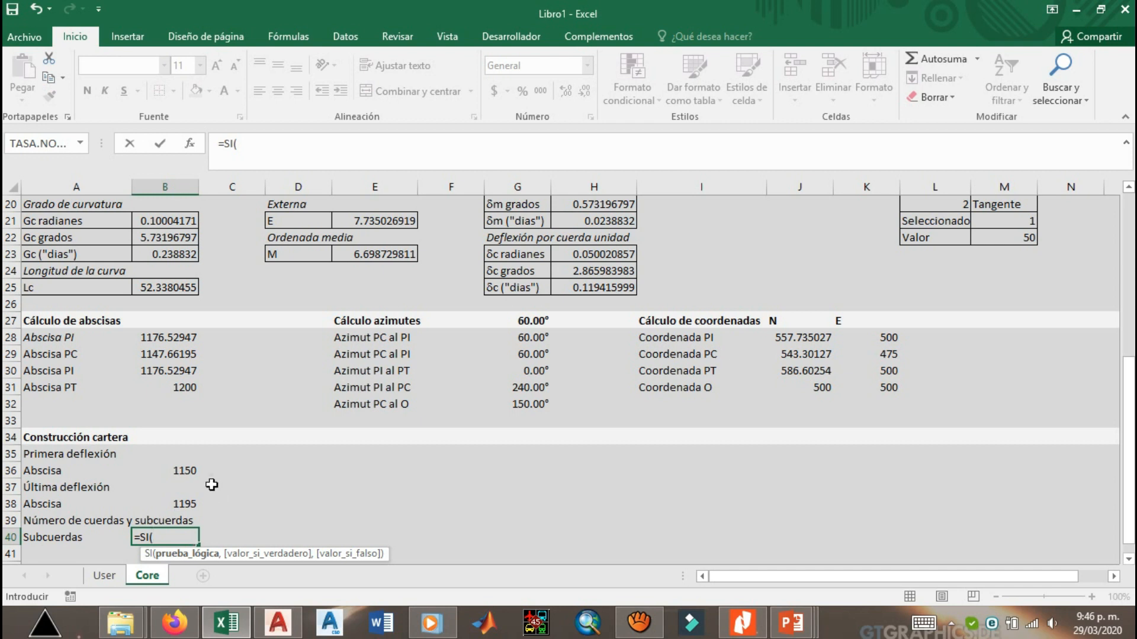
# Complete the first SI in B40 with the condition B36=B29+K13, returning 0 if true and 1 if false.
pyautogui.click(184, 469)
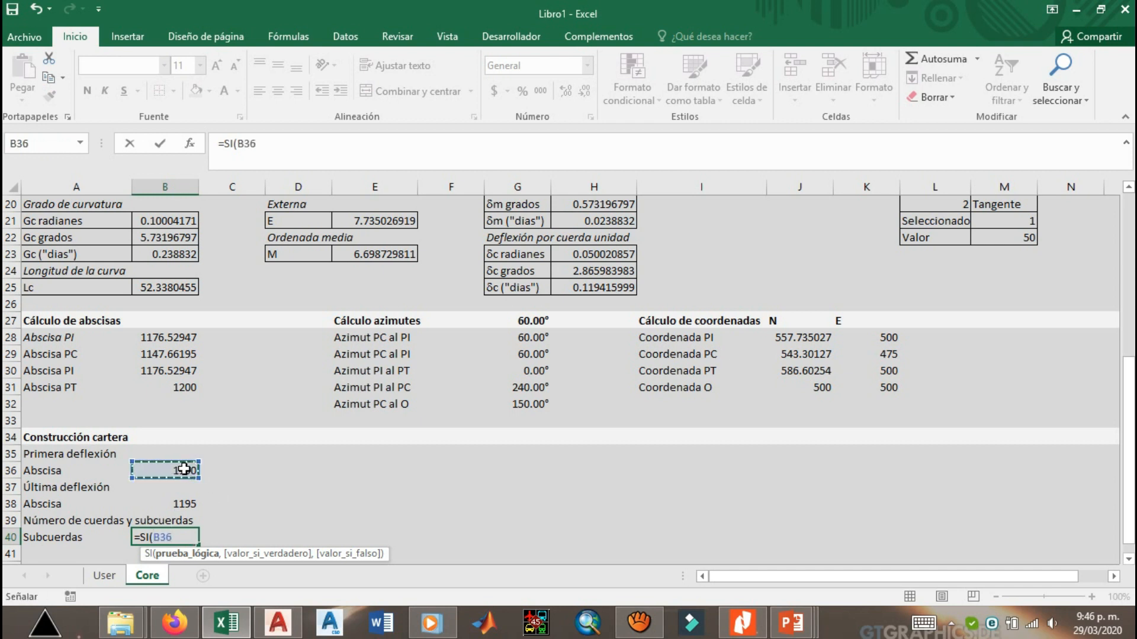
pyautogui.write('=')
pyautogui.click(160, 354)
pyautogui.write('+')
pyautogui.scroll(4, 505, 434)
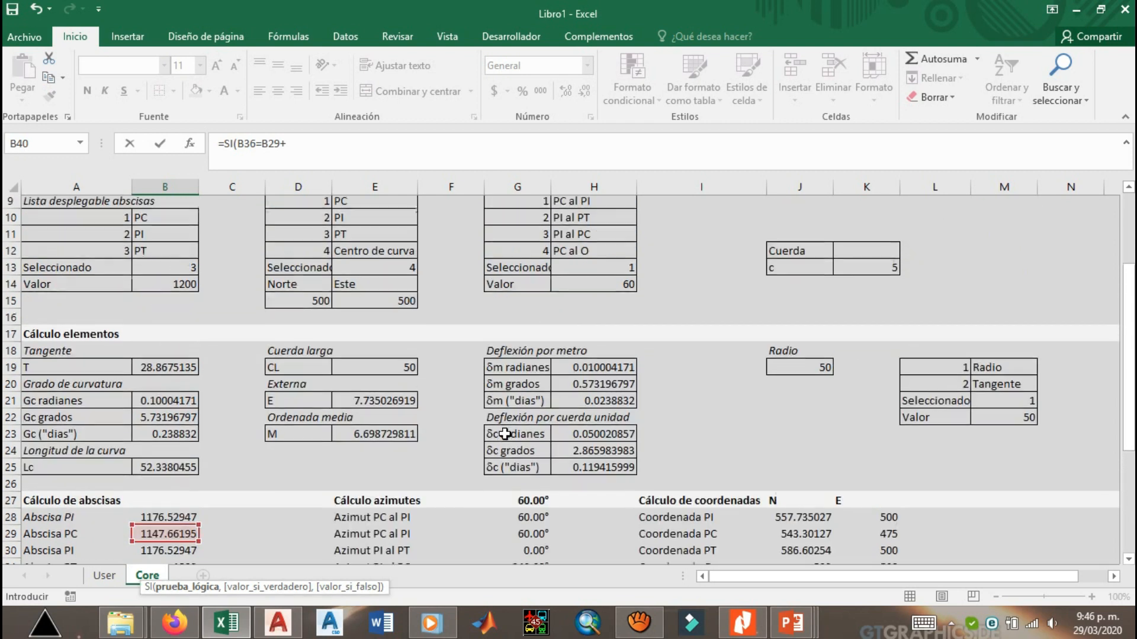
pyautogui.click(870, 271)
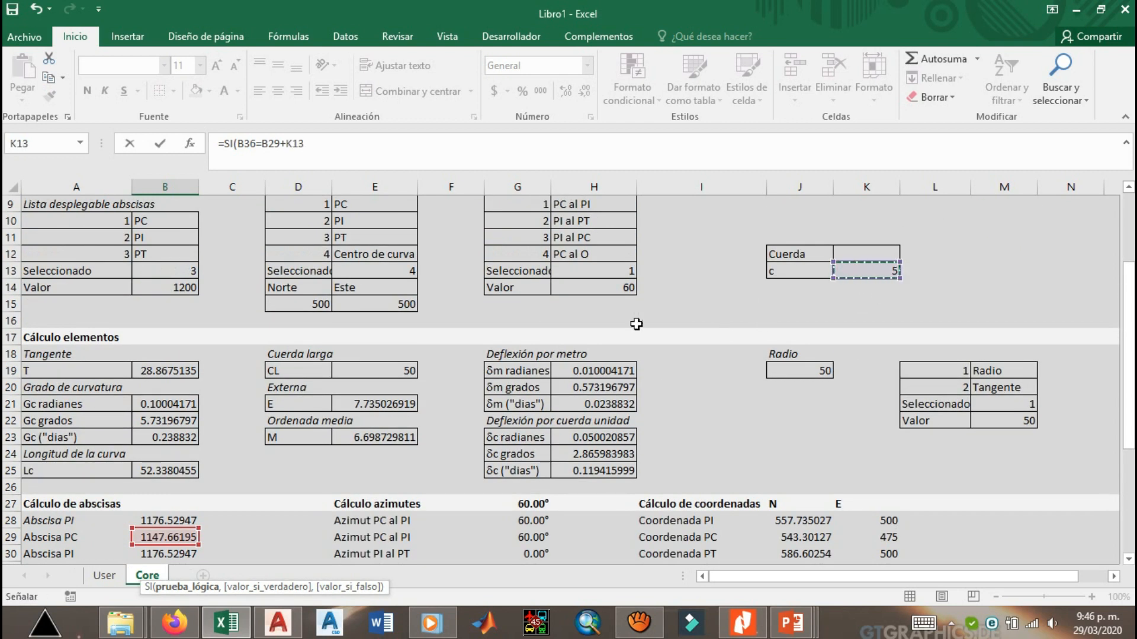
pyautogui.scroll(-1, 636, 325)
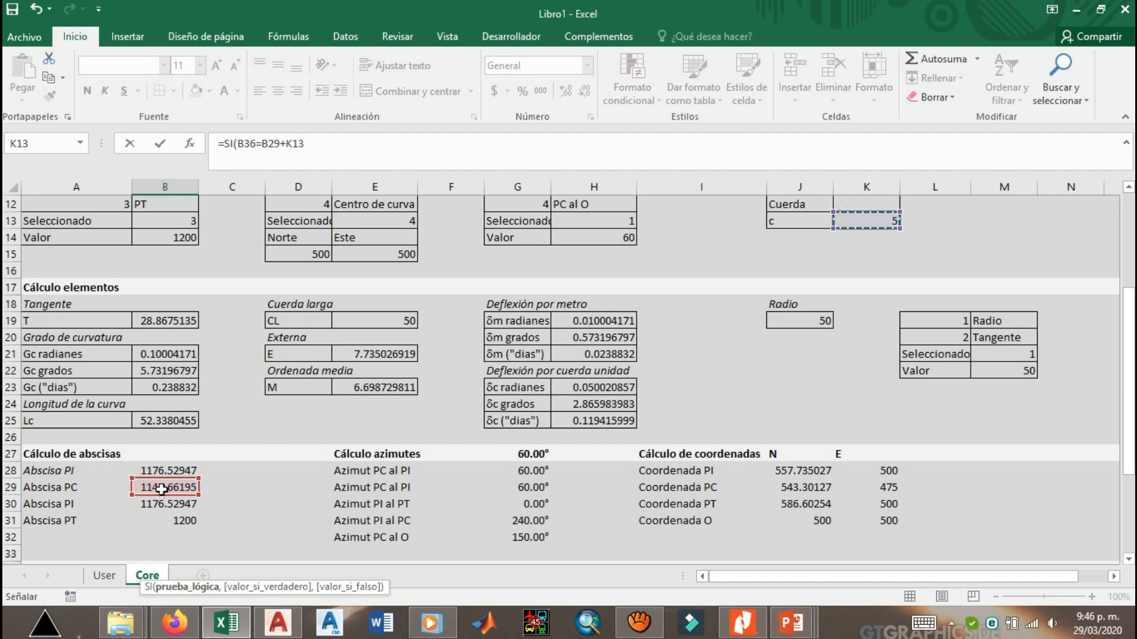
pyautogui.scroll(-2, 523, 348)
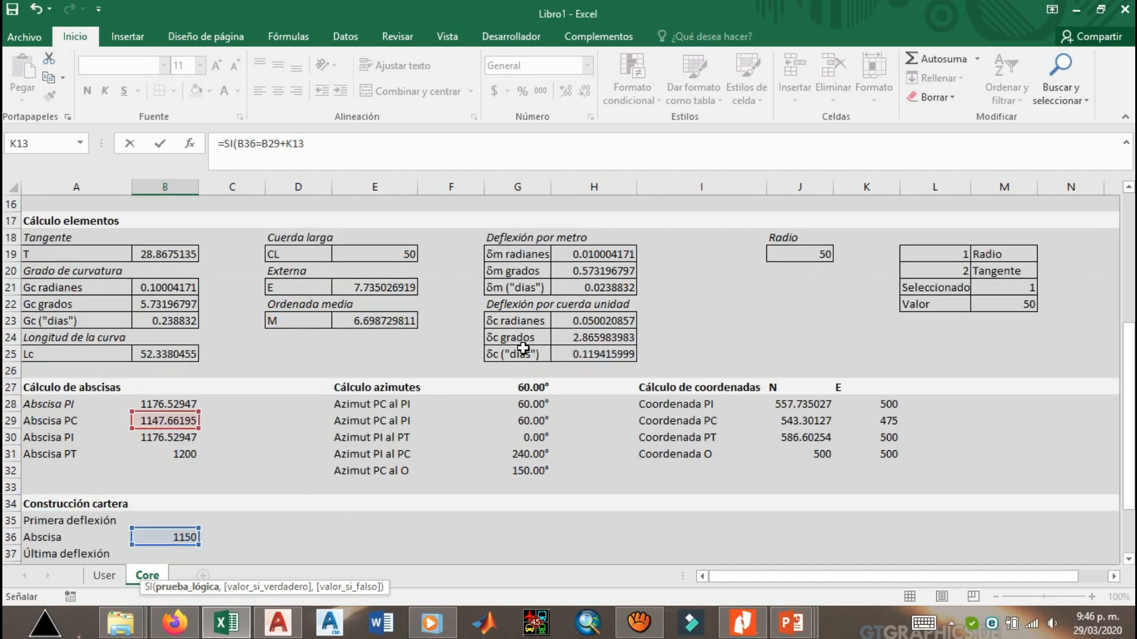
pyautogui.scroll(-1, 515, 438)
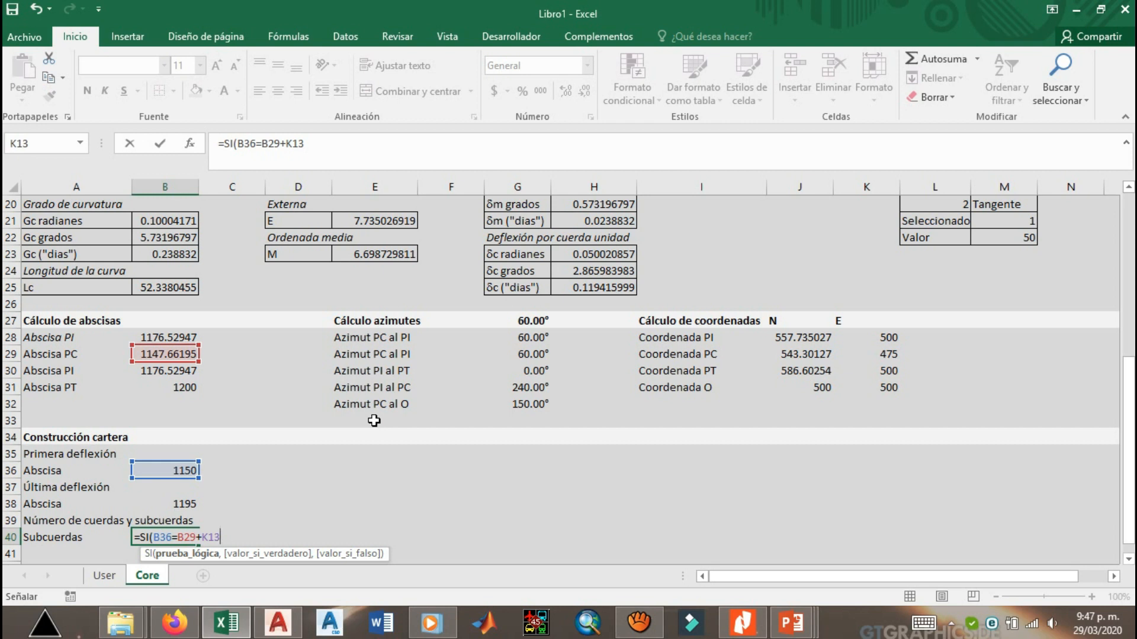
pyautogui.write(',0')
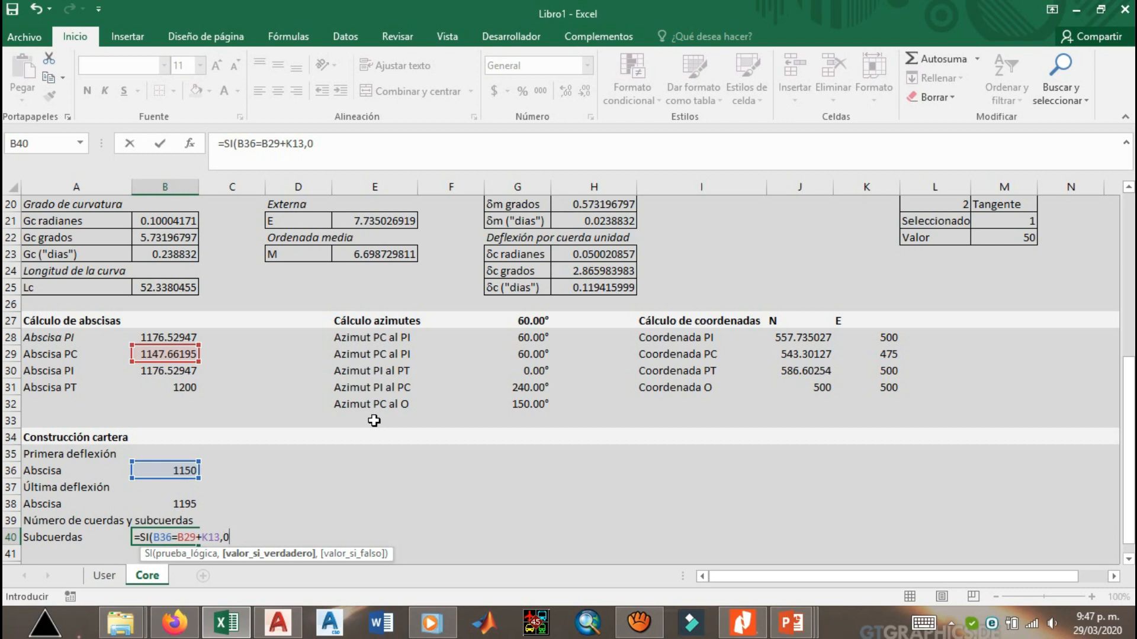
pyautogui.write(',')
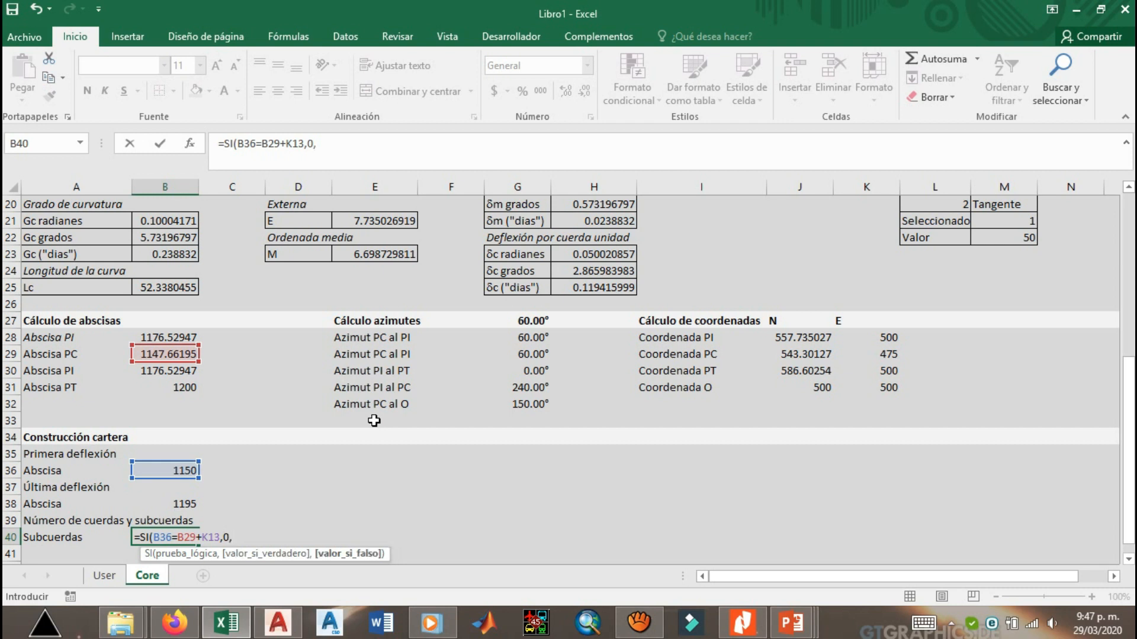
pyautogui.write('1)')
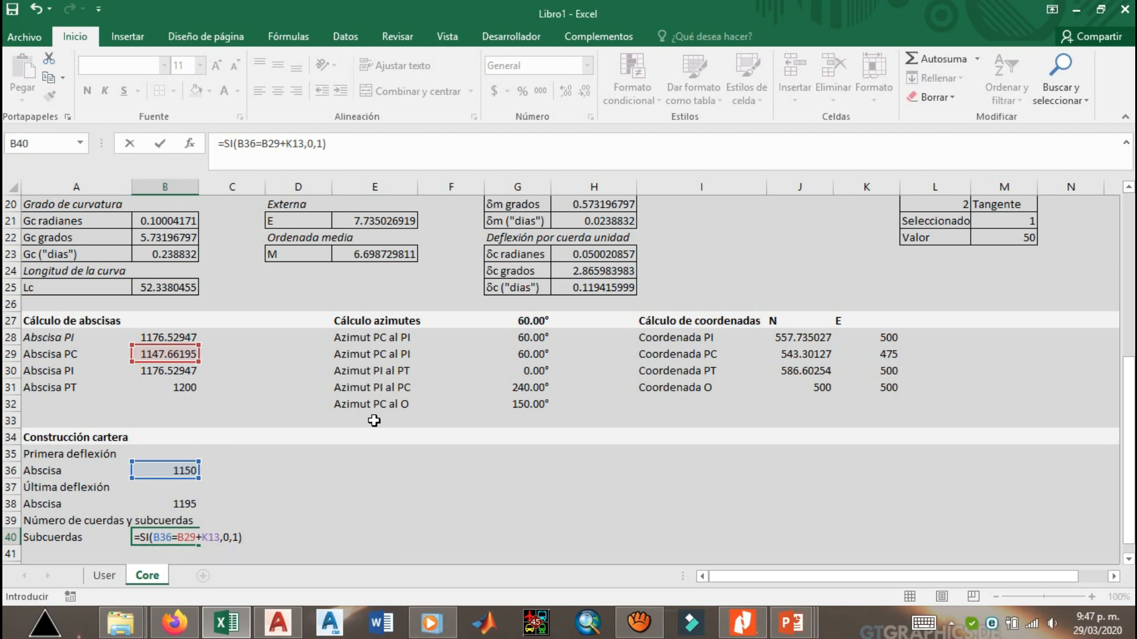
# Extend the subchord formula in B40 with +SI(B38=B31-K13,0,1) and enter it.
pyautogui.write('+SI(')
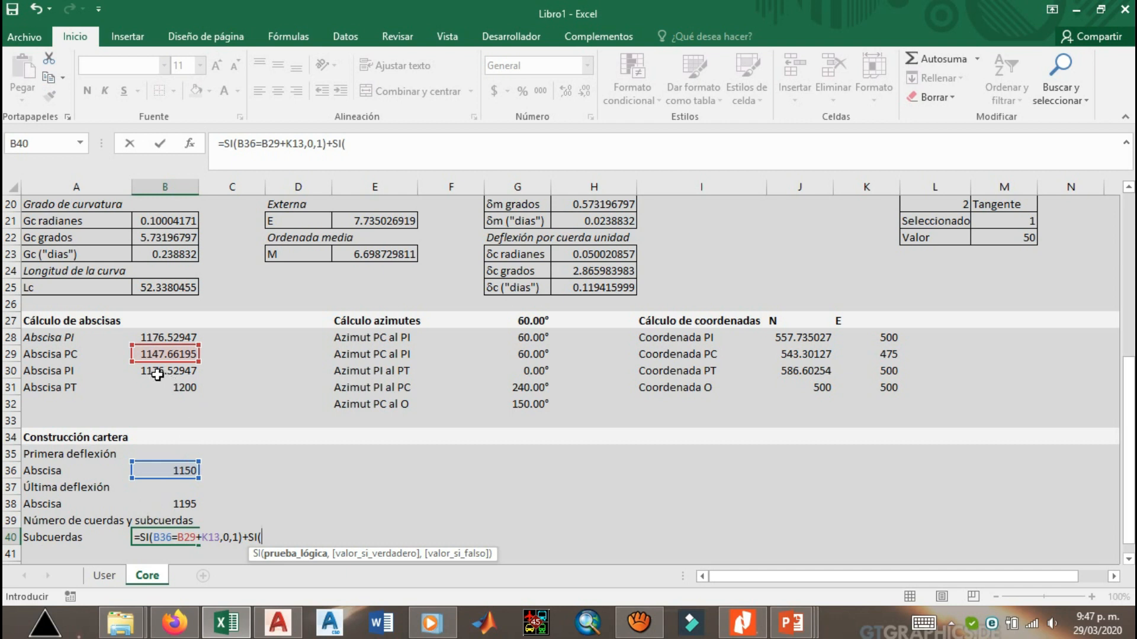
pyautogui.click(164, 505)
pyautogui.write('=')
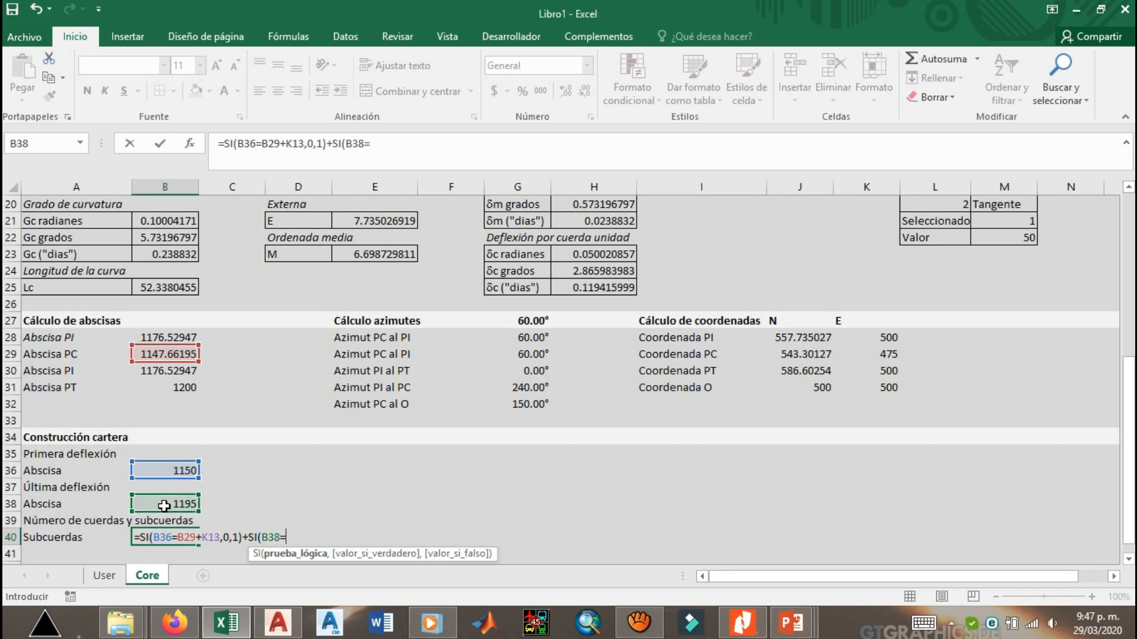
pyautogui.click(170, 387)
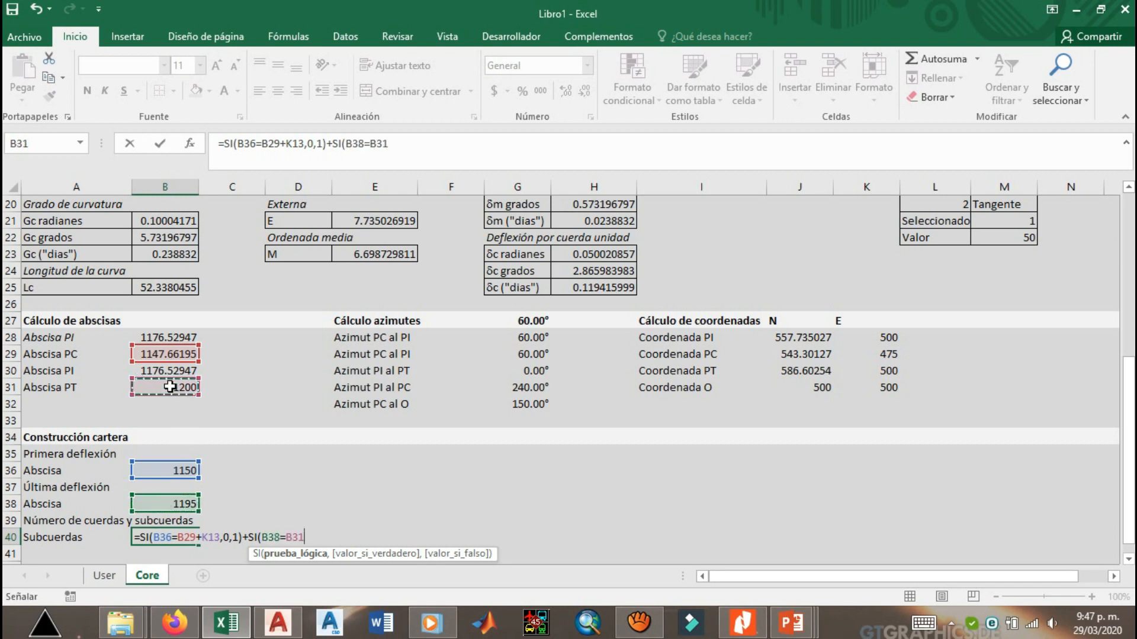
pyautogui.write('-')
pyautogui.scroll(3, 686, 474)
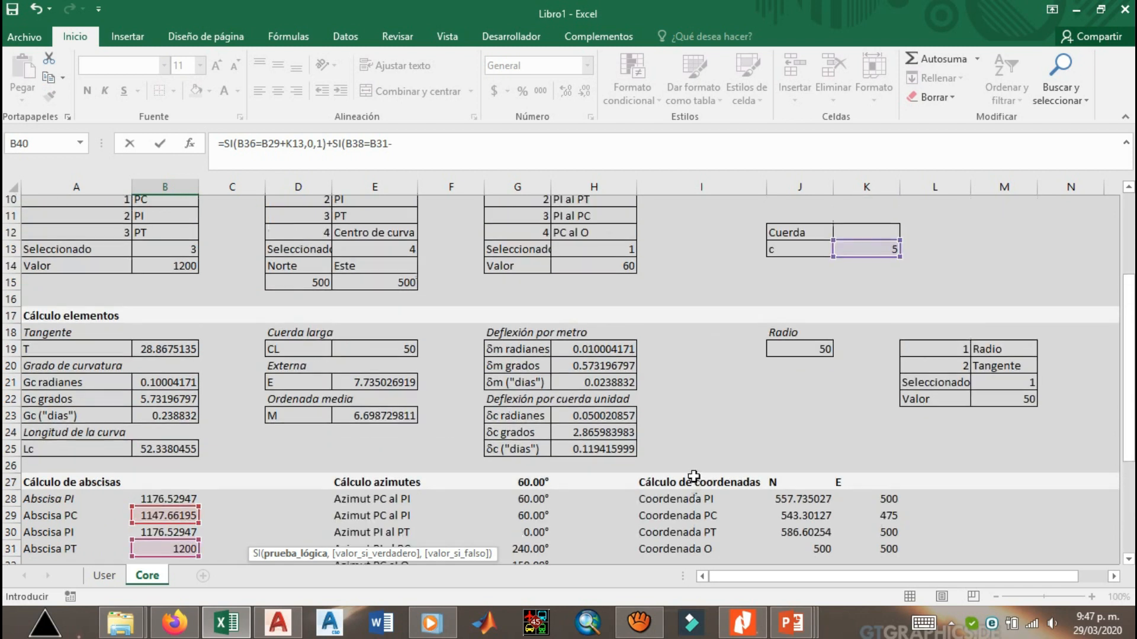
pyautogui.click(862, 254)
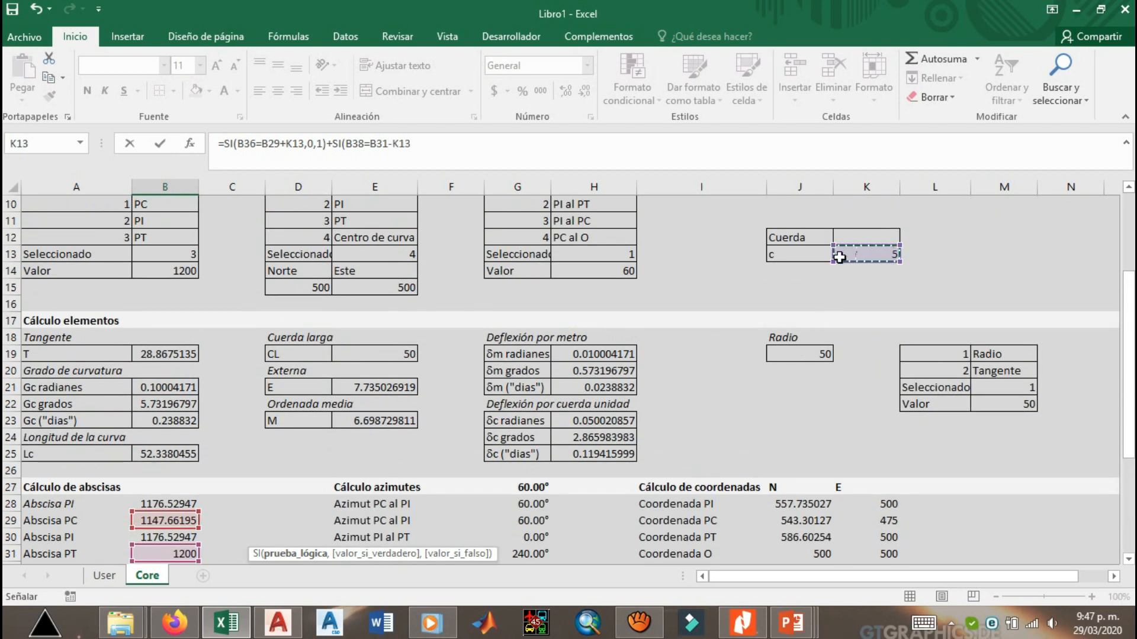
pyautogui.write(',0')
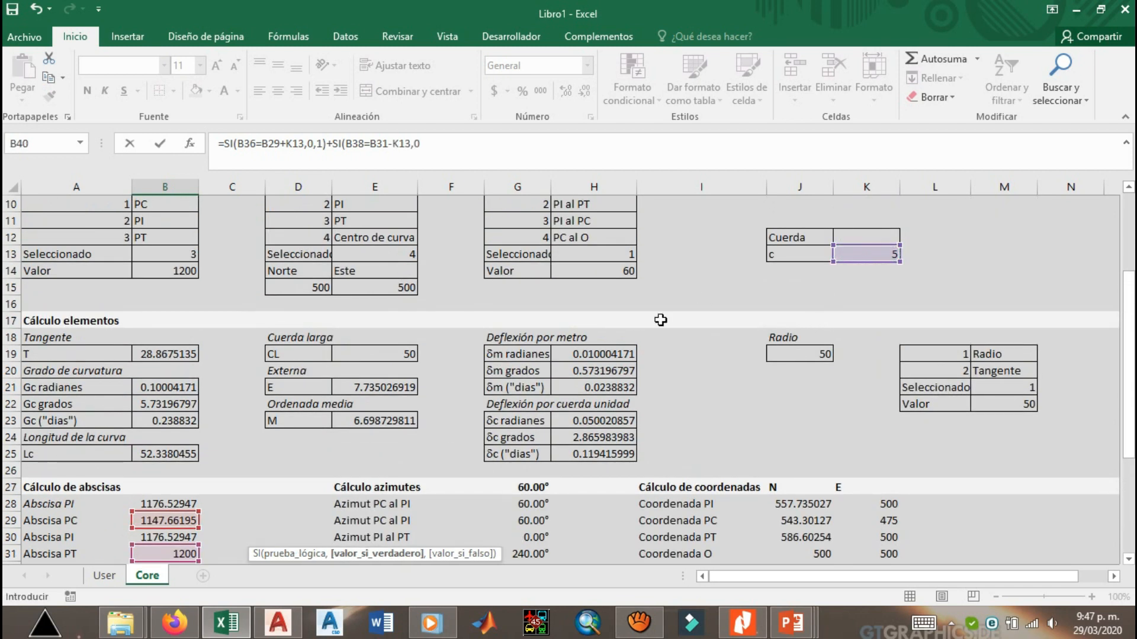
pyautogui.scroll(-4, 524, 326)
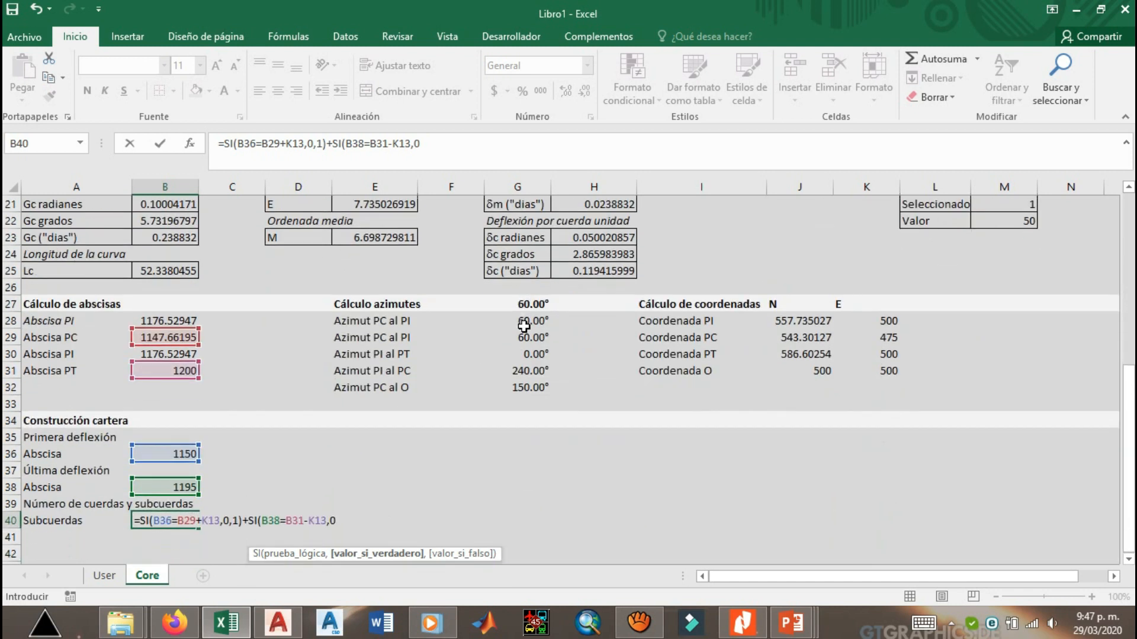
pyautogui.write('0,1')
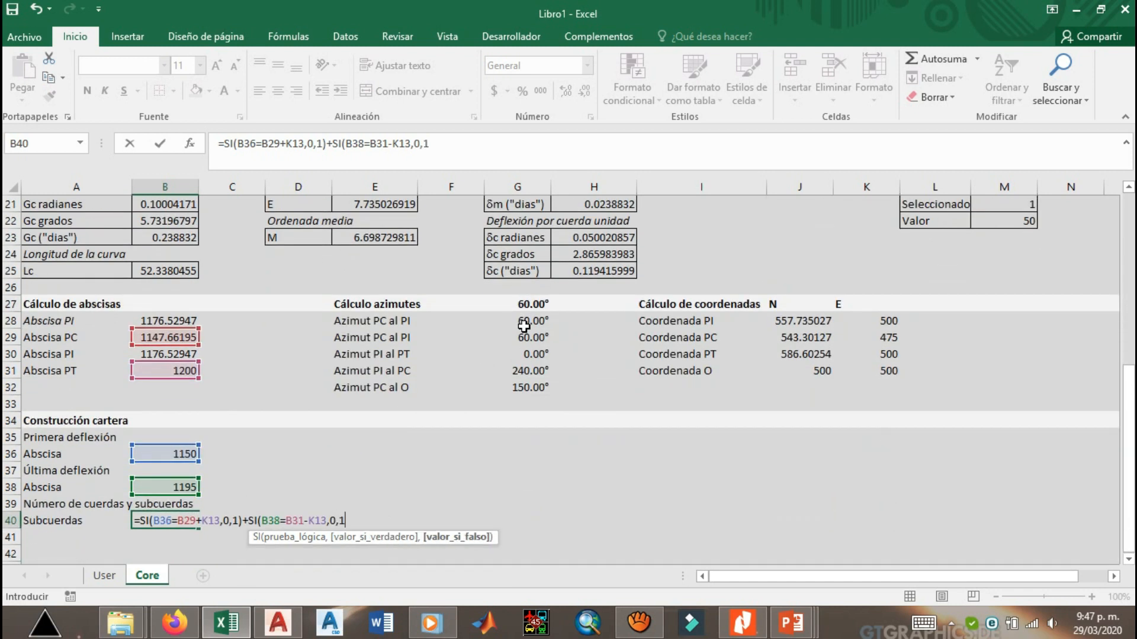
pyautogui.write(')')
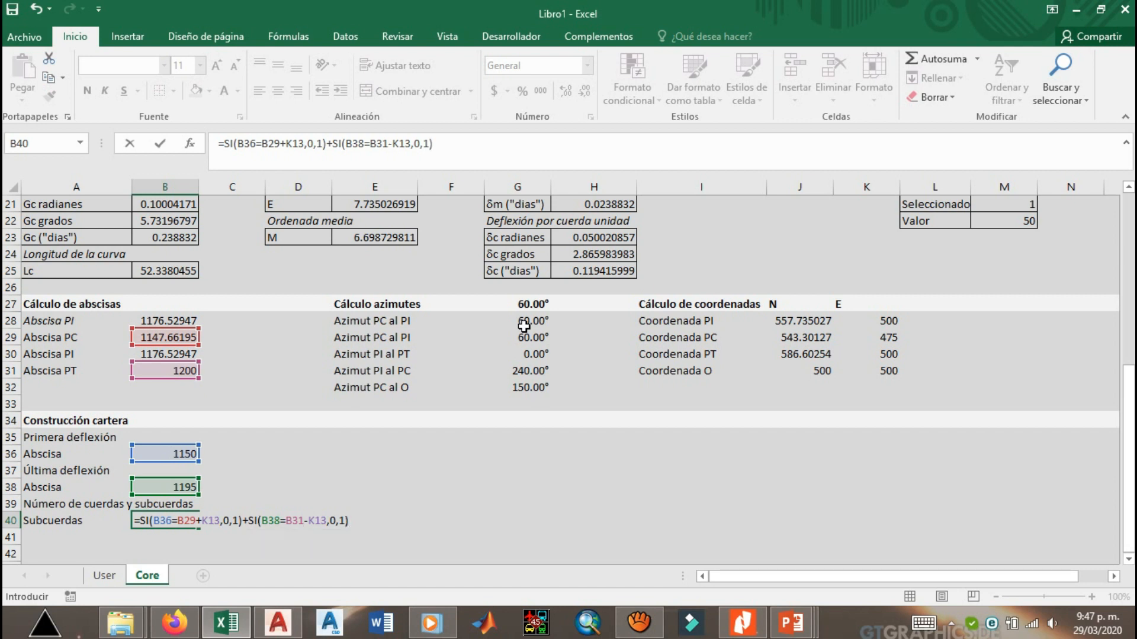
pyautogui.press('Return')
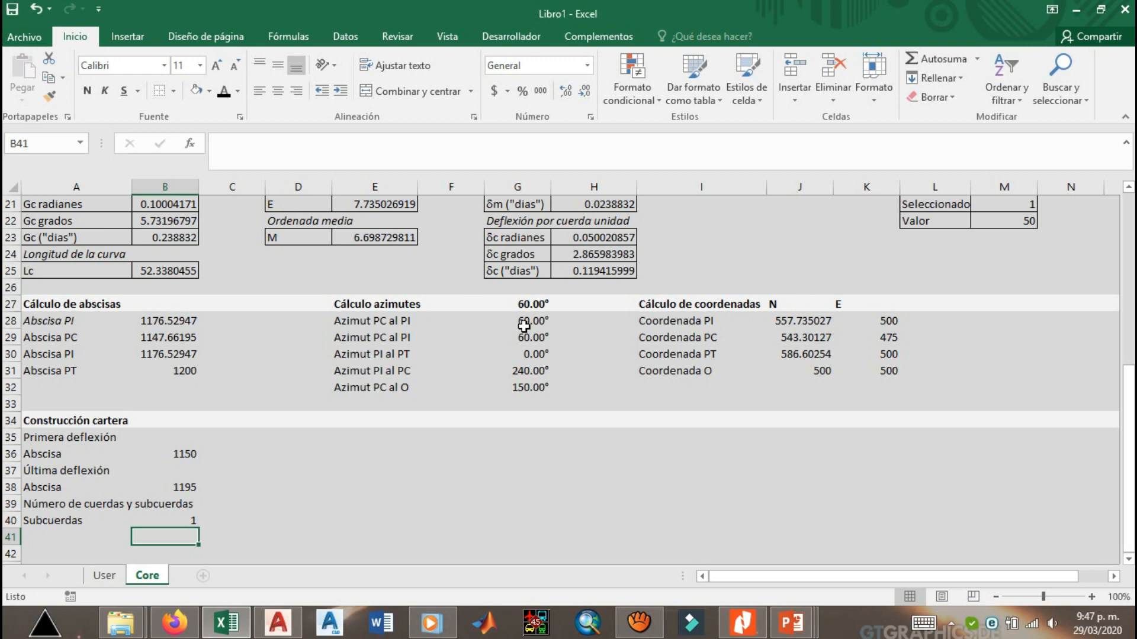
# Label A41 "Cuerdas" below the subchords row.
pyautogui.press('Left')
pyautogui.write('Cuerdas')
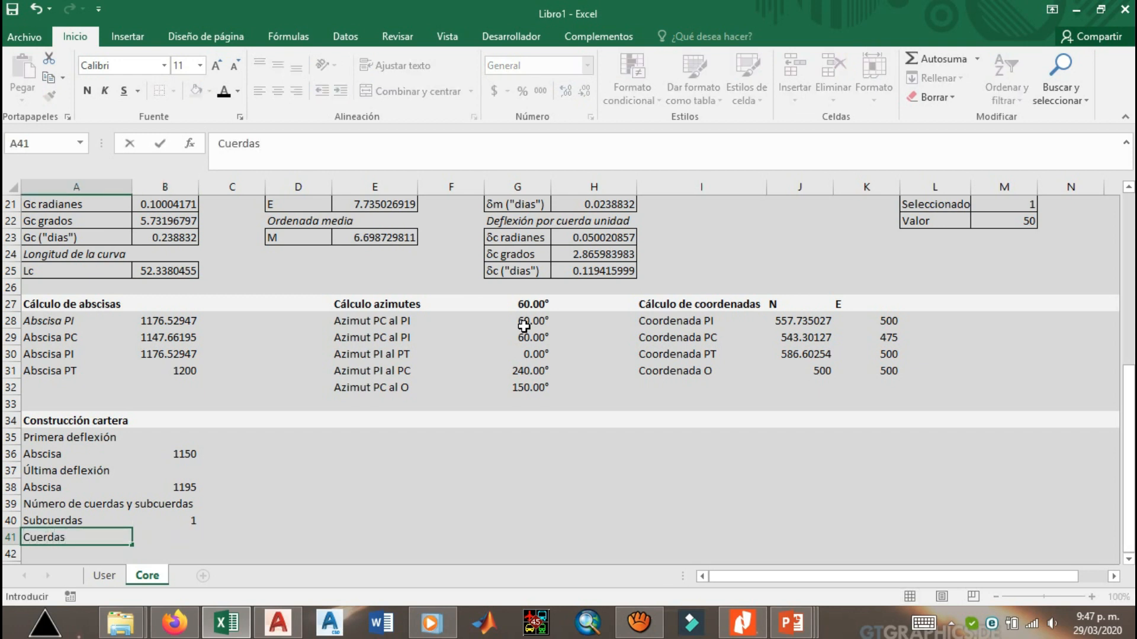
pyautogui.press('Right')
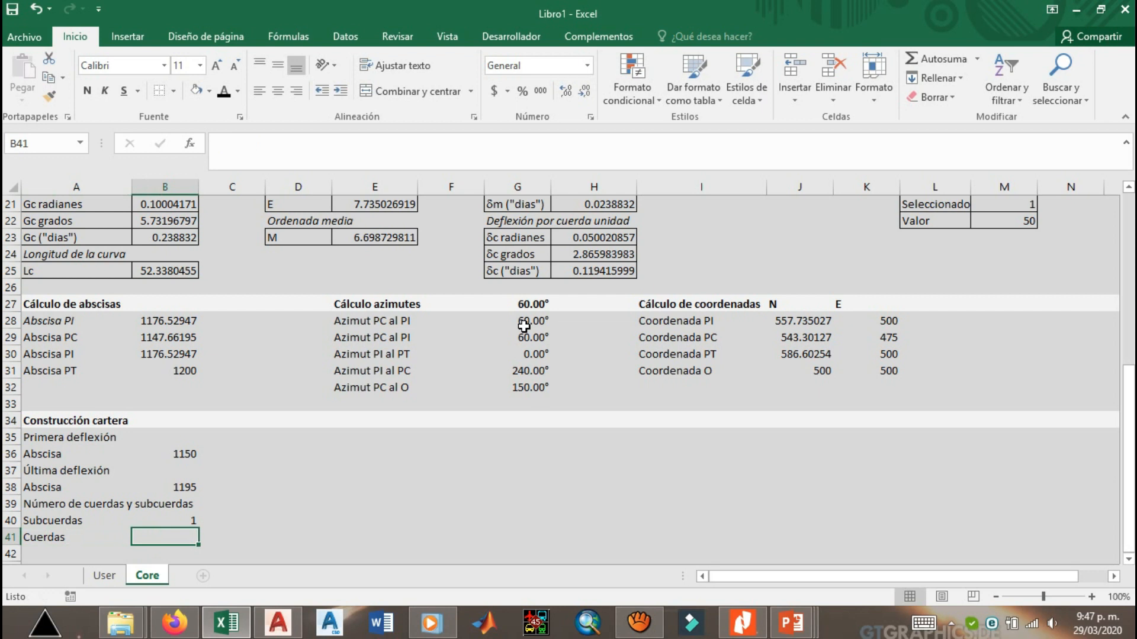
# Begin the number-of-chords formula in B41 with the abscissa difference =(B38-B36.
pyautogui.write('=(')
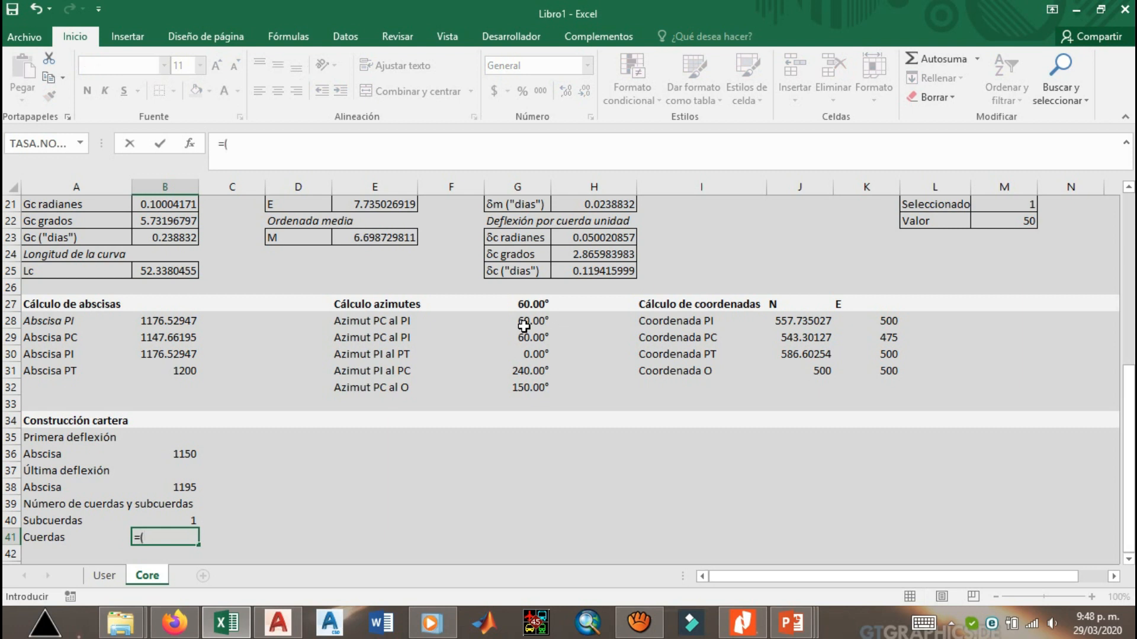
pyautogui.press('Up')
pyautogui.press('Up')
pyautogui.press('Up')
pyautogui.write('-')
pyautogui.press('Up')
pyautogui.press('Up')
pyautogui.press('Up')
pyautogui.press('Up')
pyautogui.press('Up')
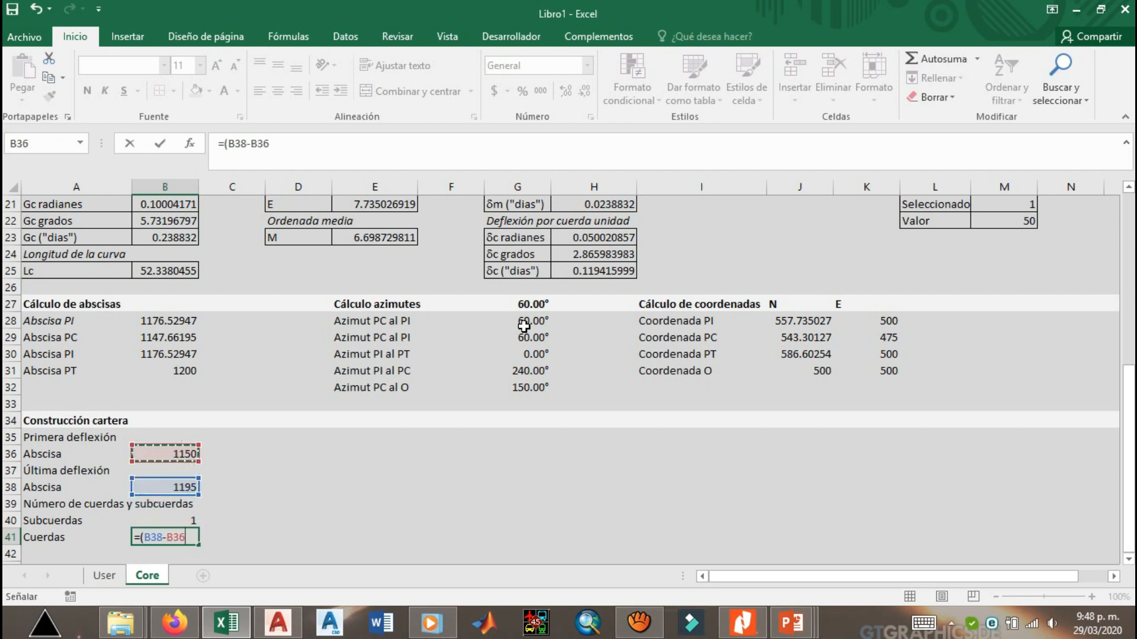
# Complete the B41 formula by closing the parenthesis and dividing by the chord length in K13.
pyautogui.write('])')
pyautogui.press('BackSpace')
pyautogui.press('BackSpace')
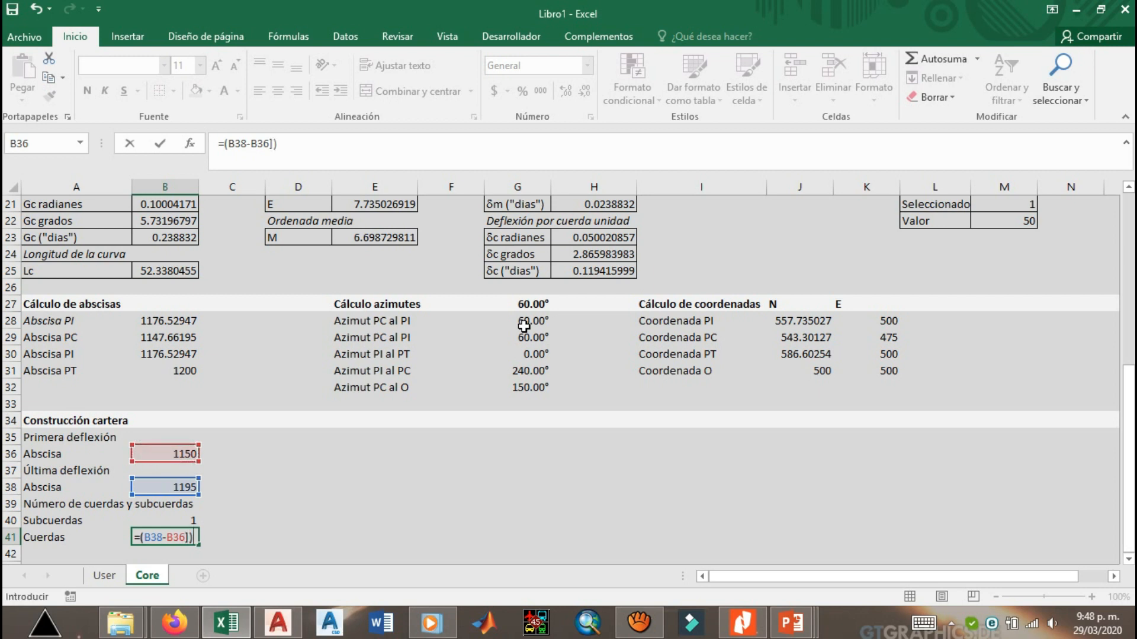
pyautogui.write(')/')
pyautogui.scroll(5, 715, 387)
pyautogui.click(866, 338)
pyautogui.press('Return')
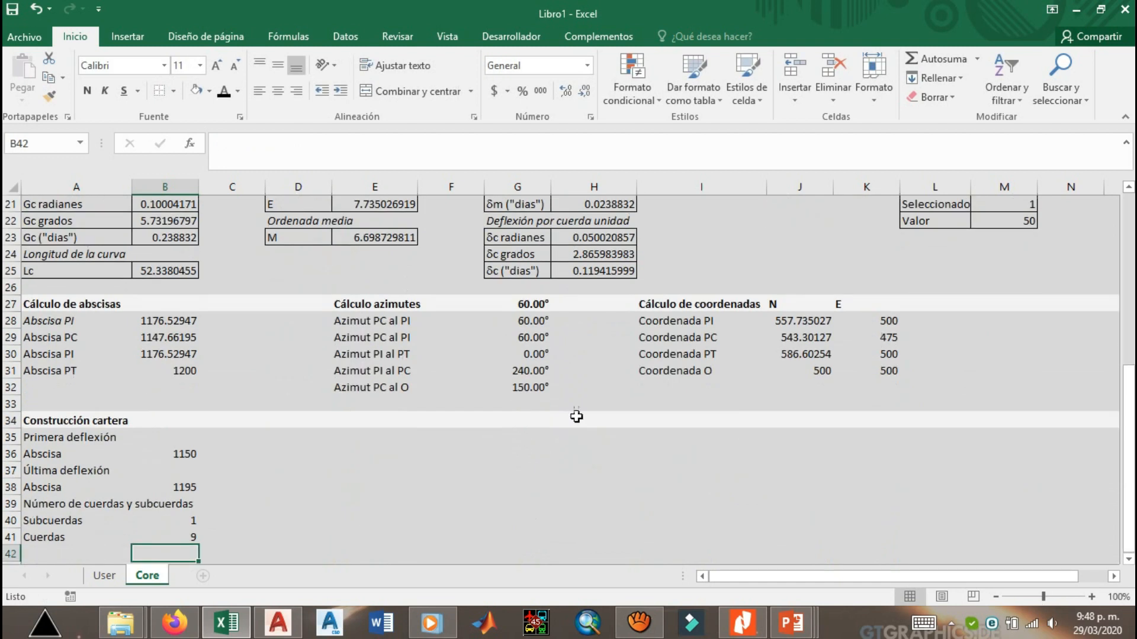
# Label A42 "Abscisas intermedias" below the chords row.
pyautogui.click(40, 553)
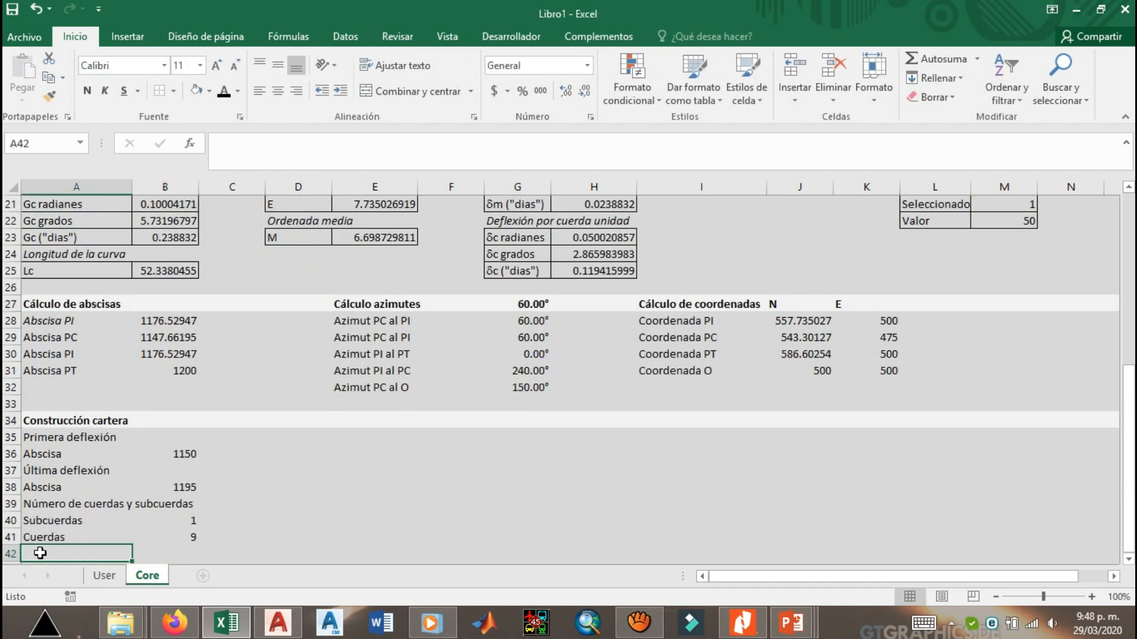
pyautogui.write('Abscisa')
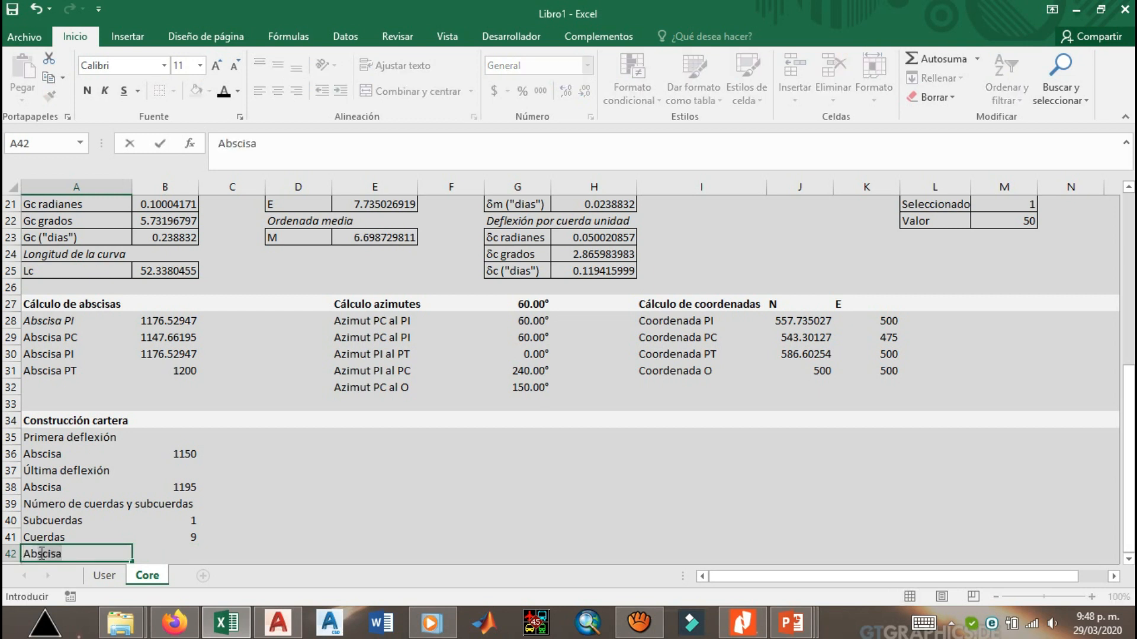
pyautogui.write('s intermedias')
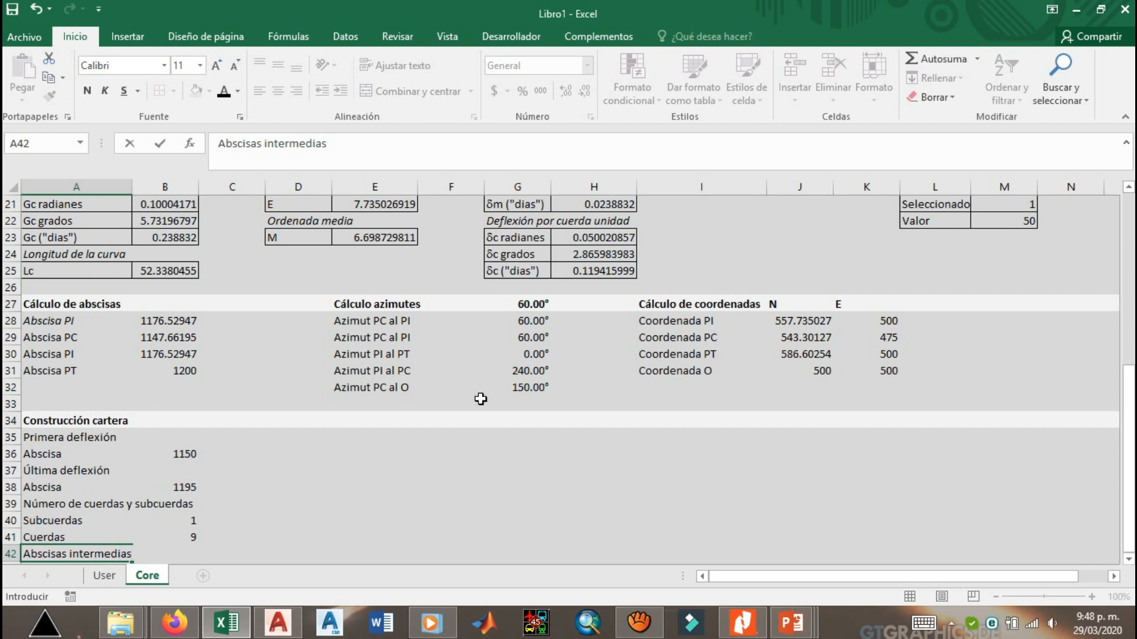
# Calculate the number of intermediate abscissas in B42 as the chord count plus one, =B41+1.
pyautogui.click(171, 557)
pyautogui.click(172, 557)
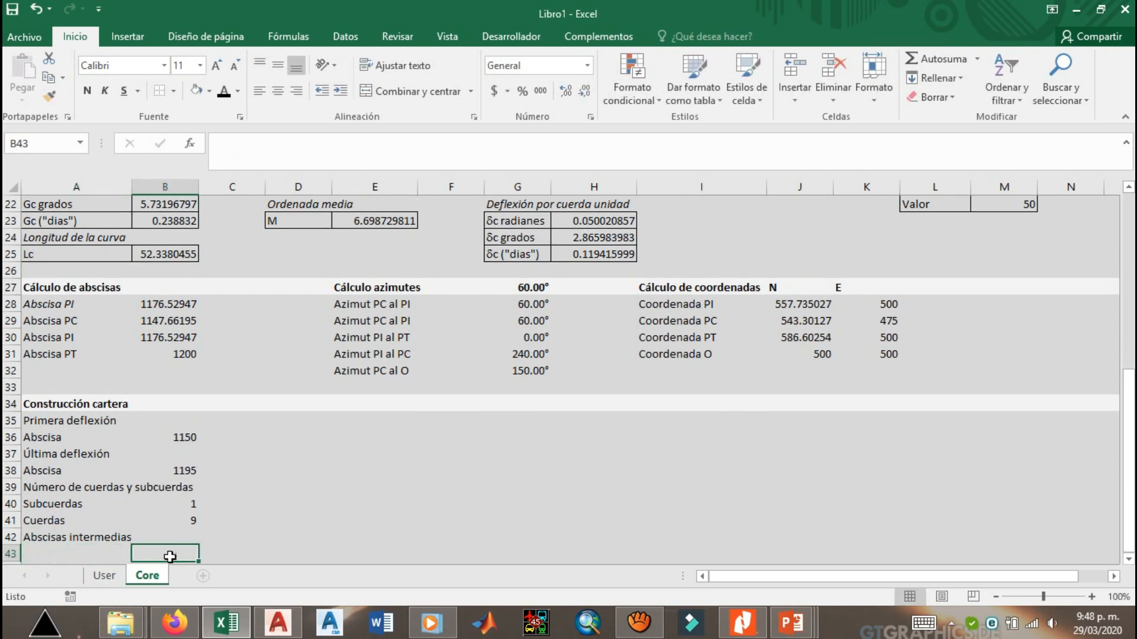
pyautogui.write('=')
pyautogui.press('Up')
pyautogui.write('+')
pyautogui.write('1')
pyautogui.press('Return')
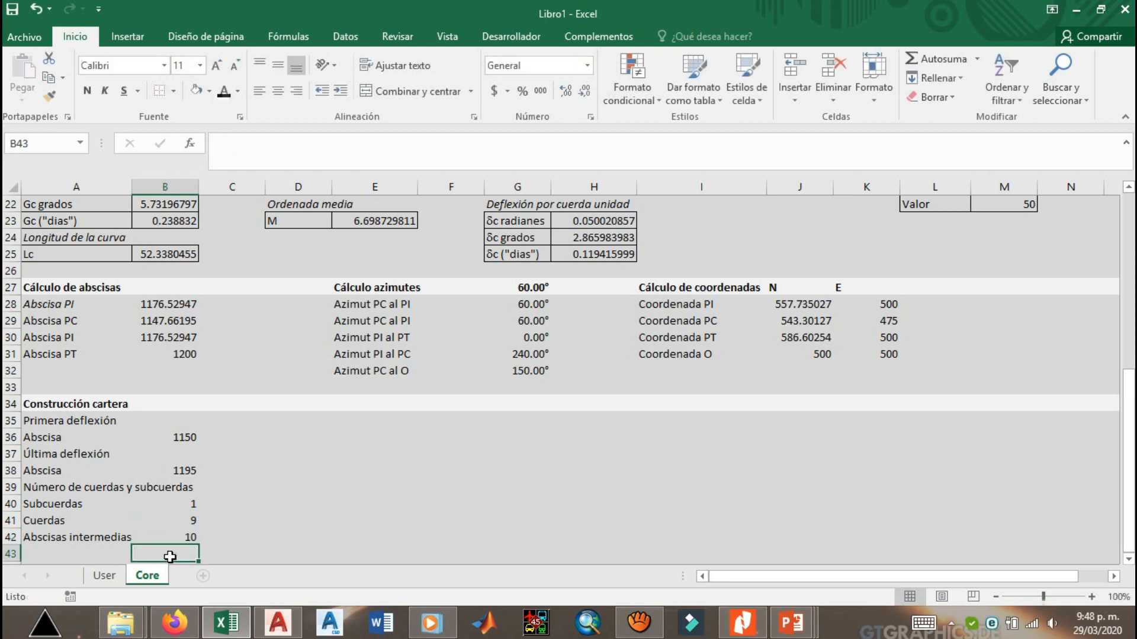